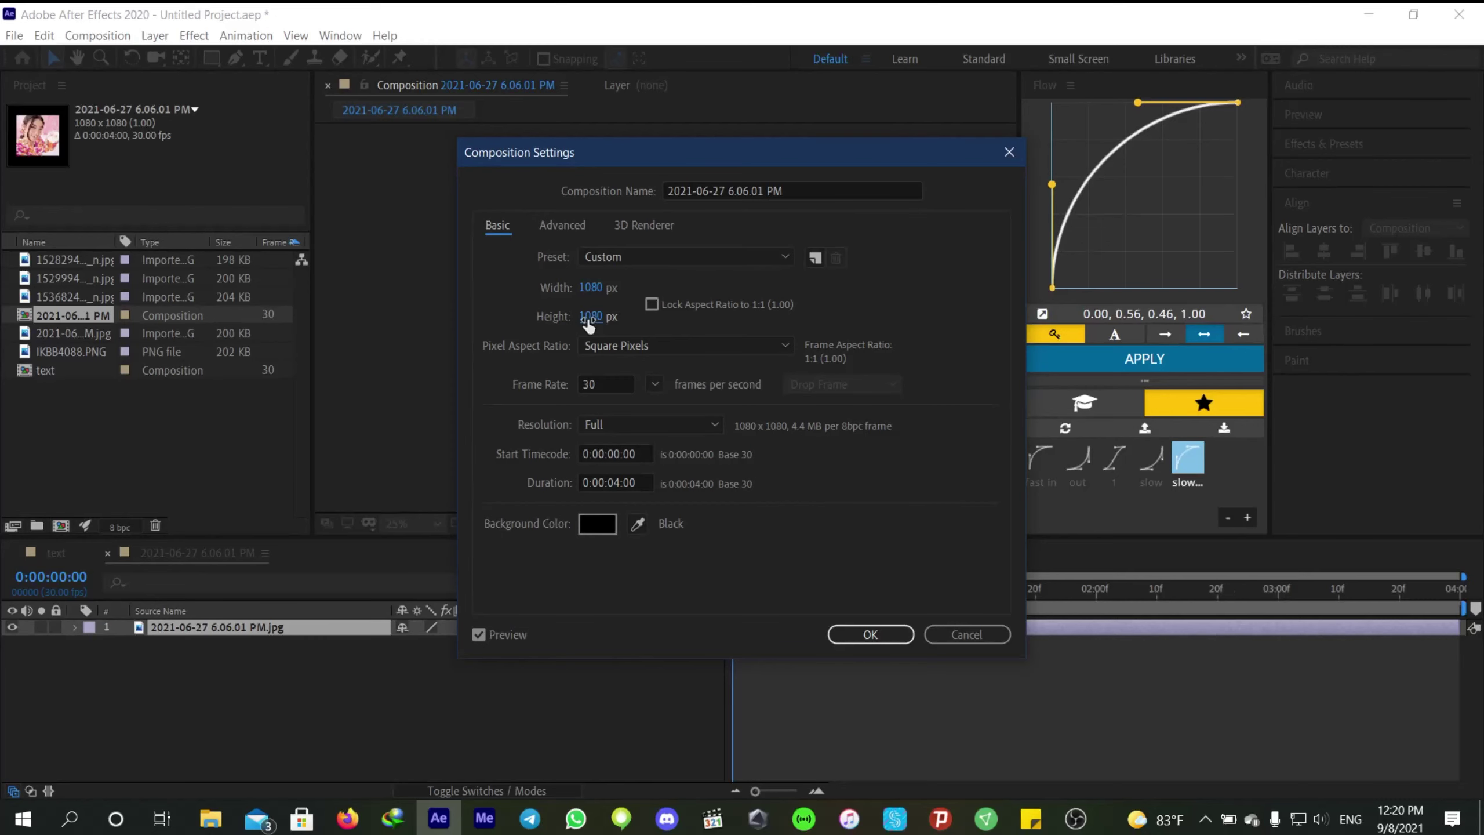
# Accept the 1080 x 1080 px composition settings, add IKBB4088.PNG above the photo layer and scale it to 50%.
pyautogui.click(866, 636)
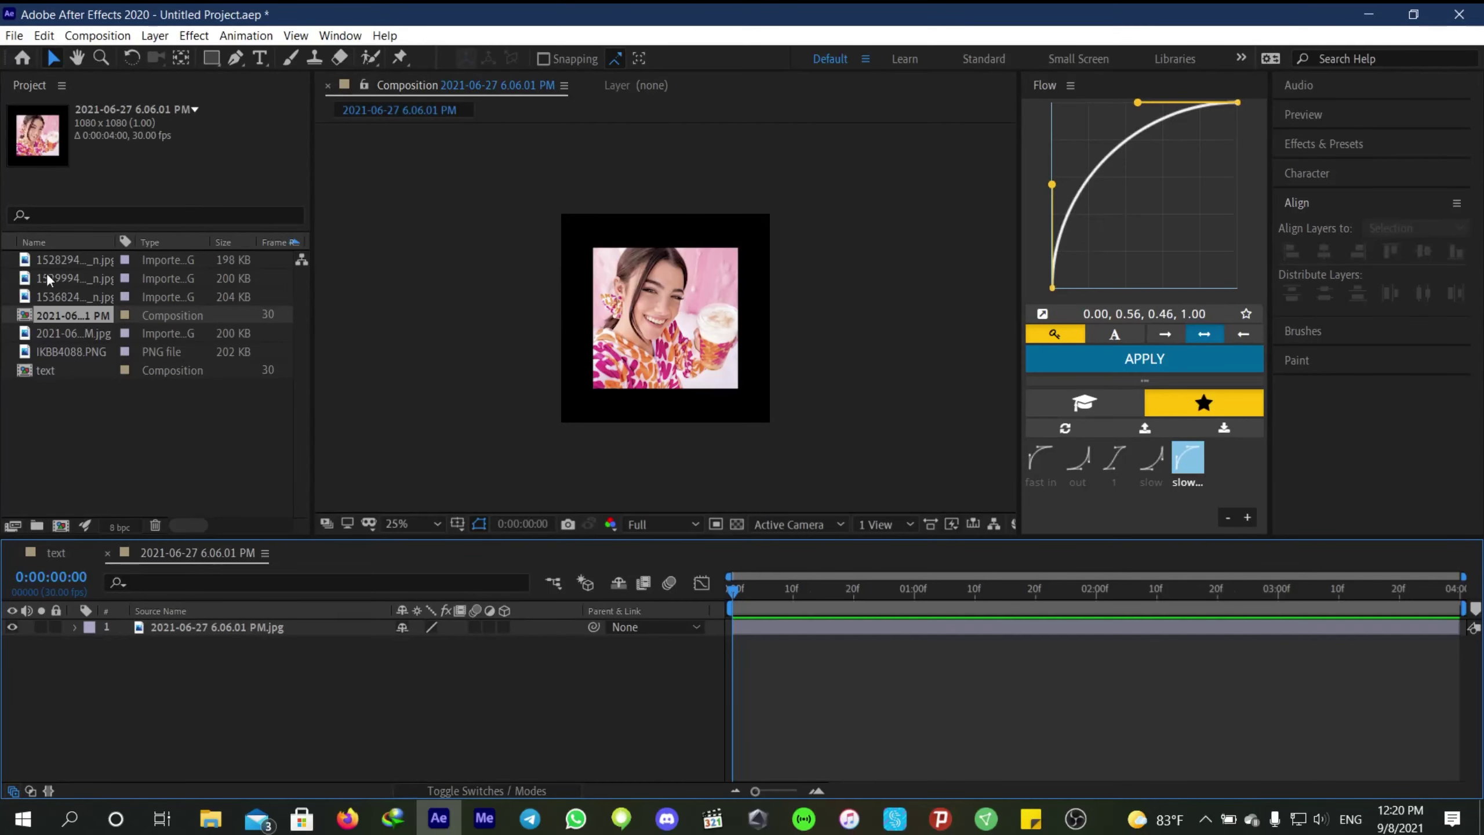
pyautogui.moveTo(44, 353); pyautogui.dragTo(735, 624)
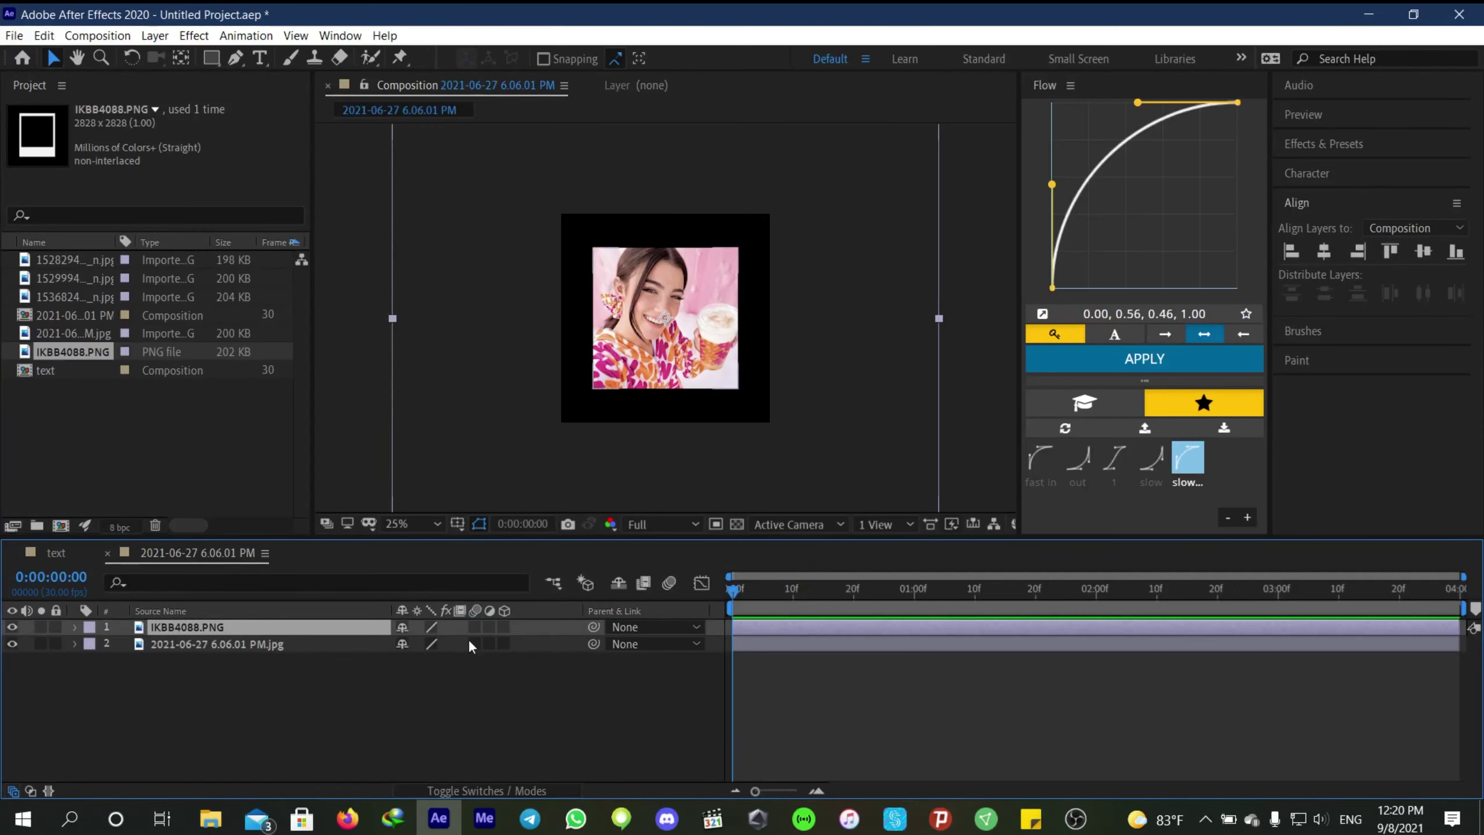
pyautogui.press('s')
pyautogui.moveTo(434, 644); pyautogui.dragTo(393, 654)
# Move the photo layer up so that it fills the opening of the polaroid frame.
pyautogui.click(803, 655)
pyautogui.press('s')
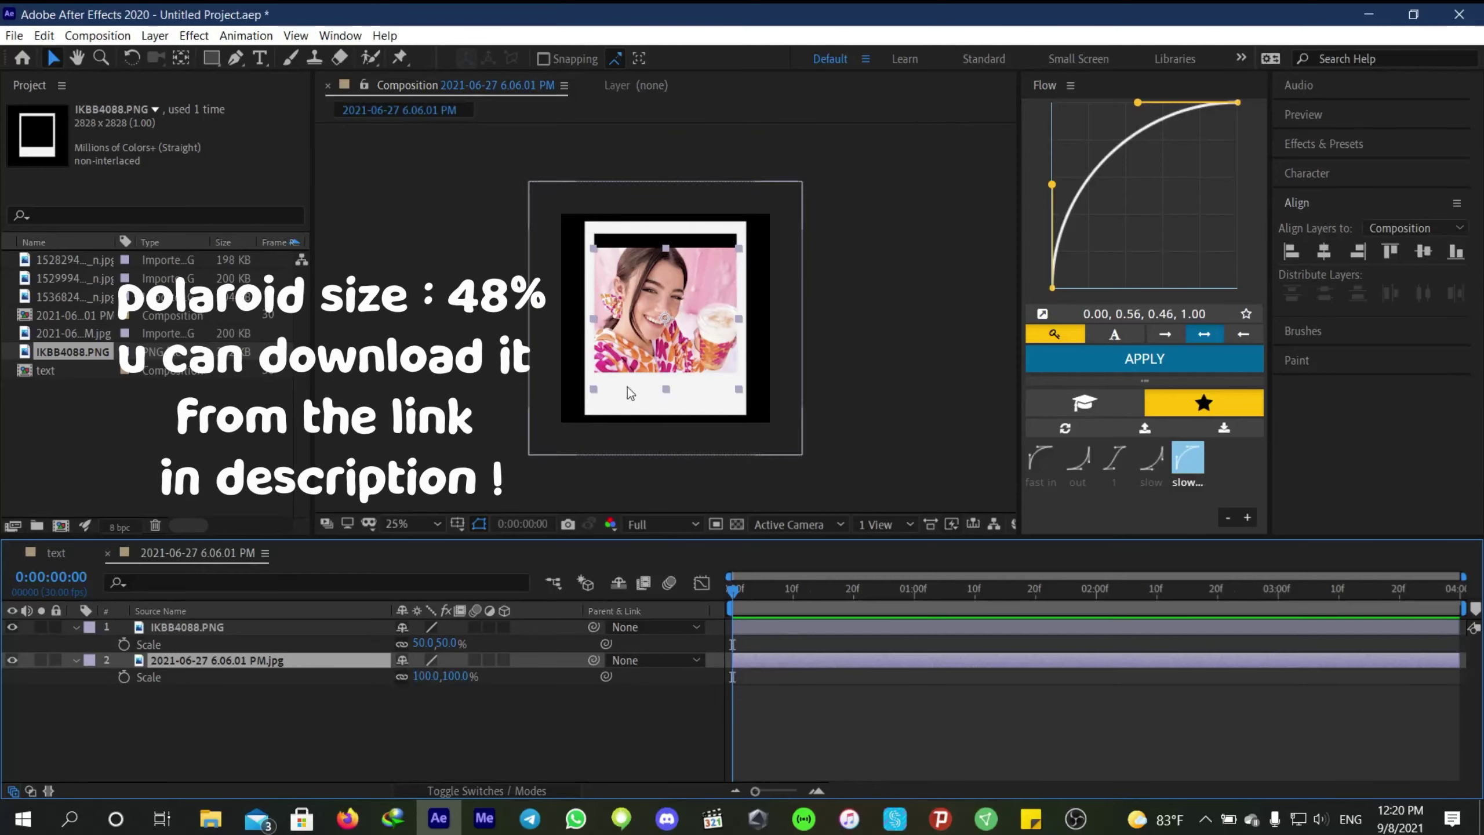
pyautogui.moveTo(675, 313); pyautogui.dragTo(668, 297)
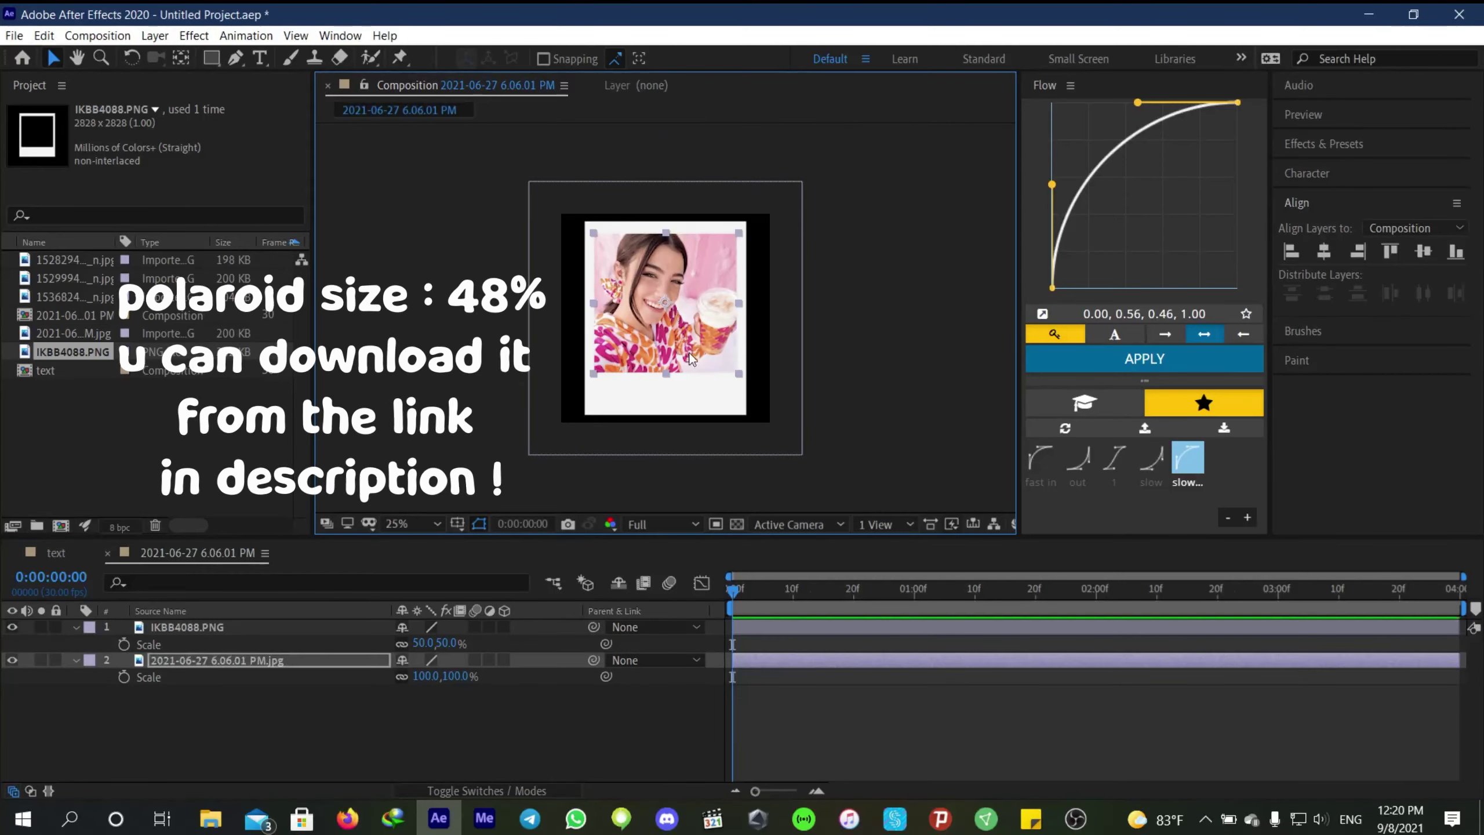
pyautogui.click(812, 763)
pyautogui.press('s')
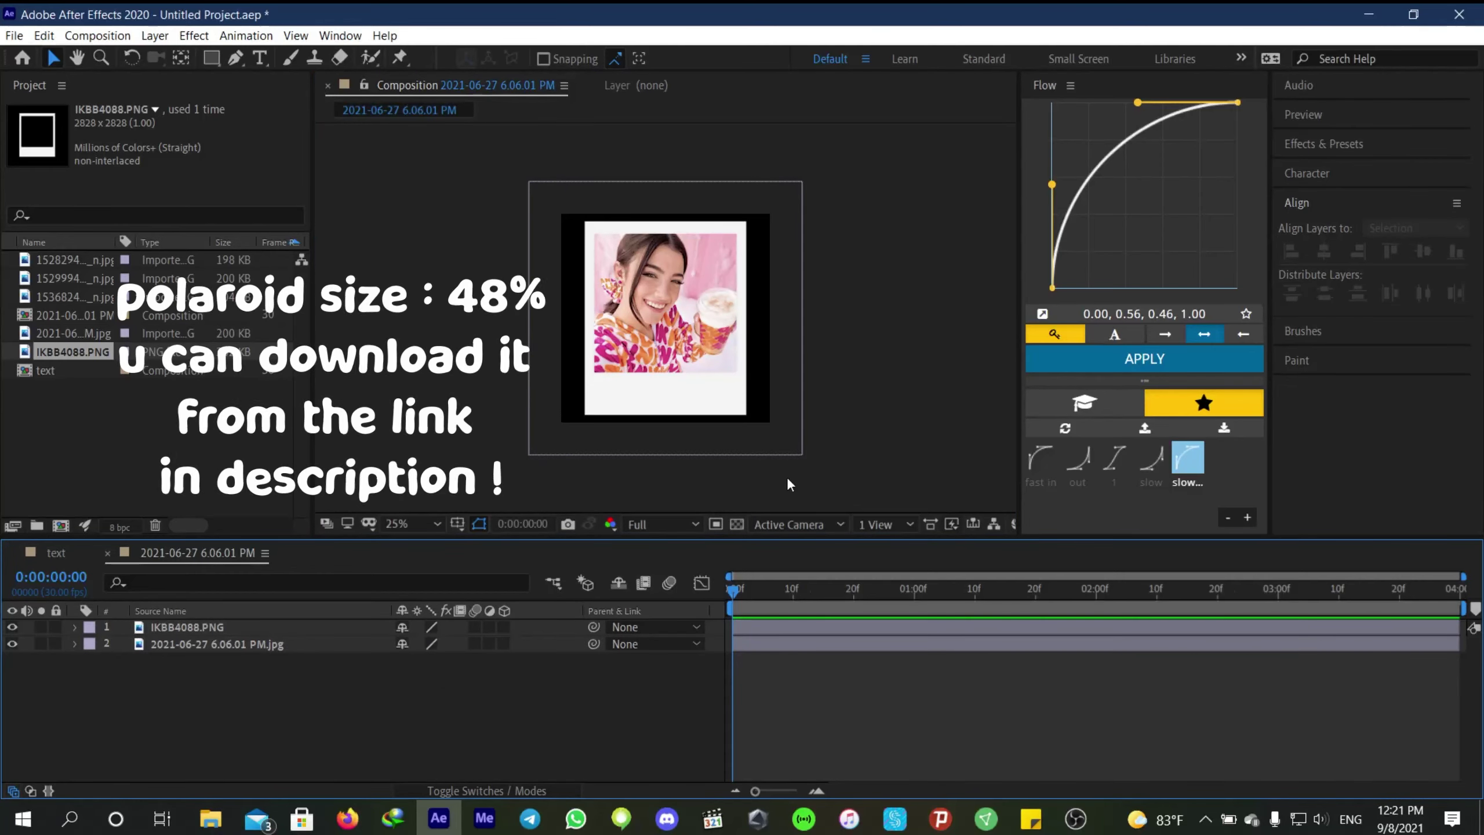
# Find the S_Tint effect and apply it to the polaroid frame layer IKBB4088.PNG.
pyautogui.click(1317, 144)
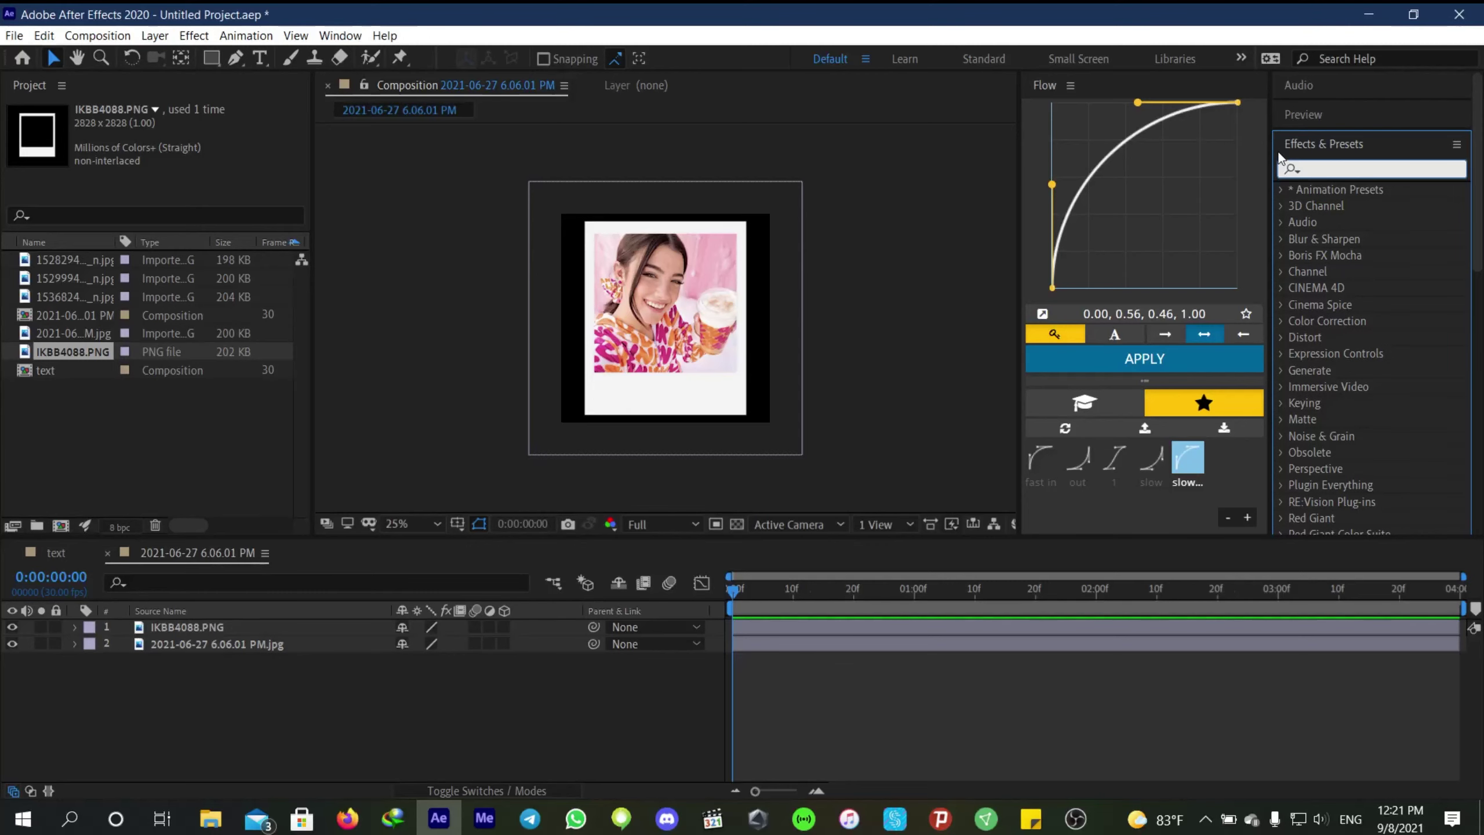
pyautogui.write('s')
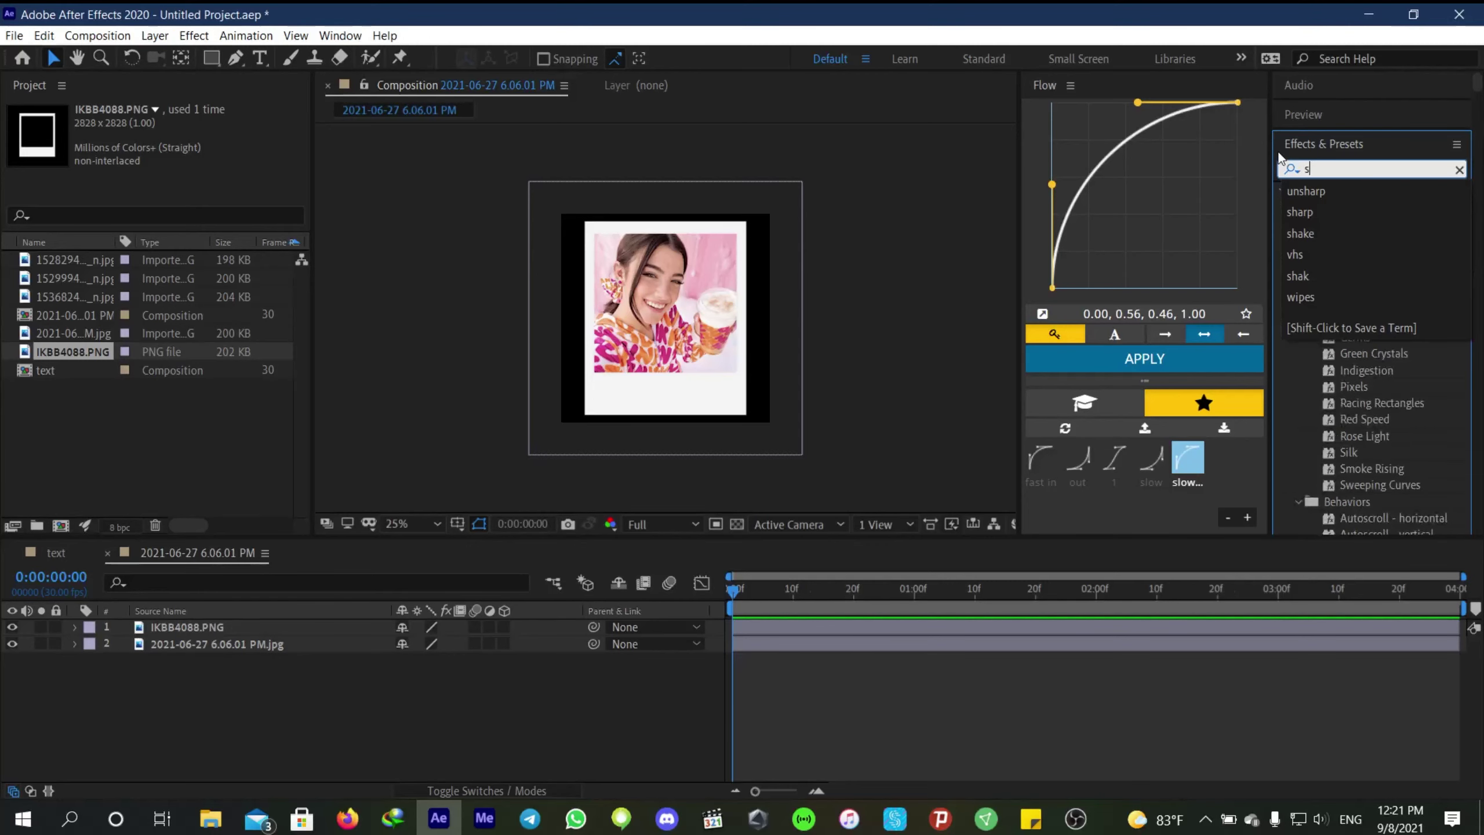
pyautogui.write('_tin')
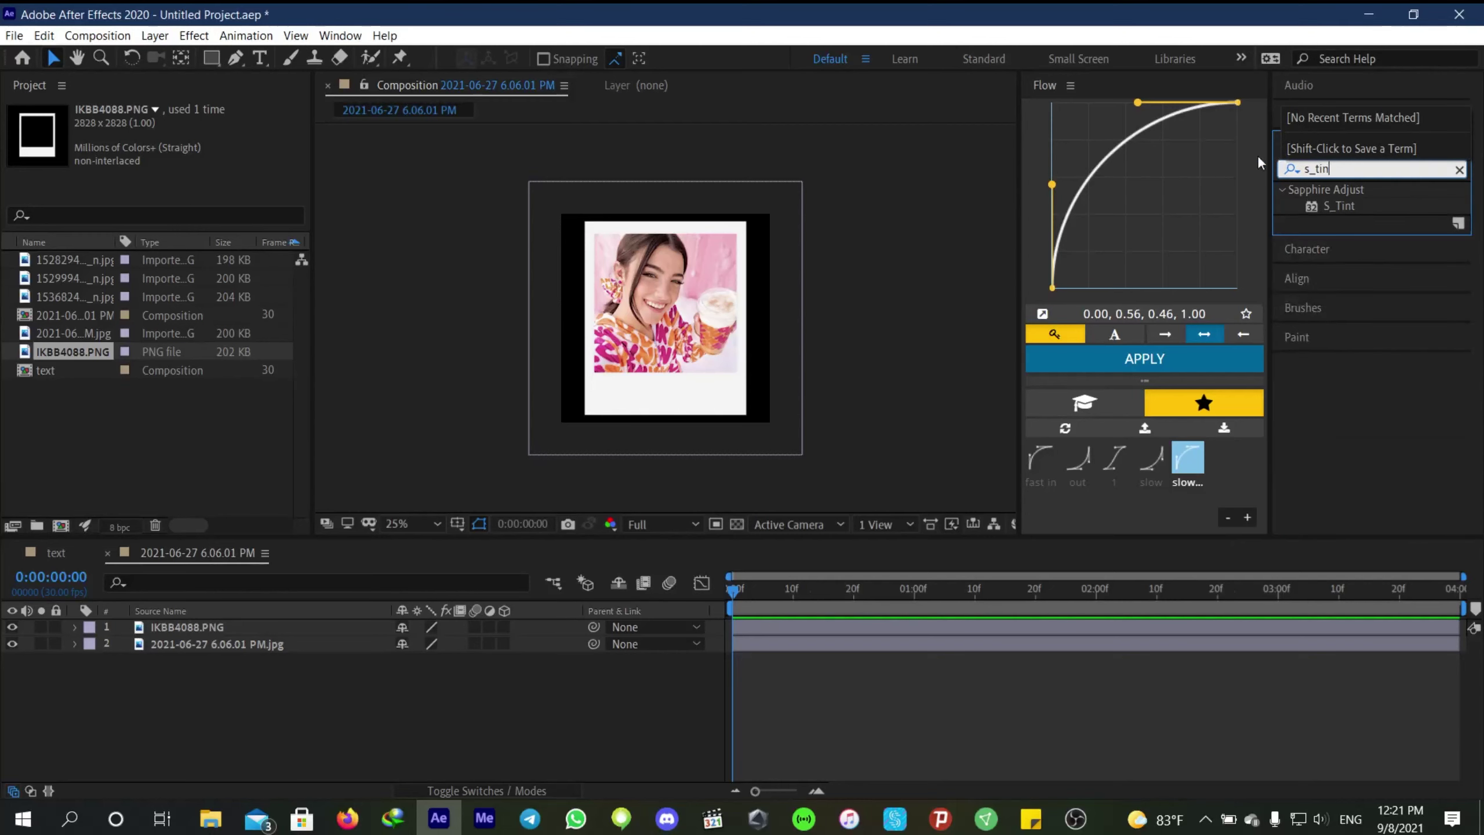
pyautogui.moveTo(1347, 209); pyautogui.dragTo(778, 631)
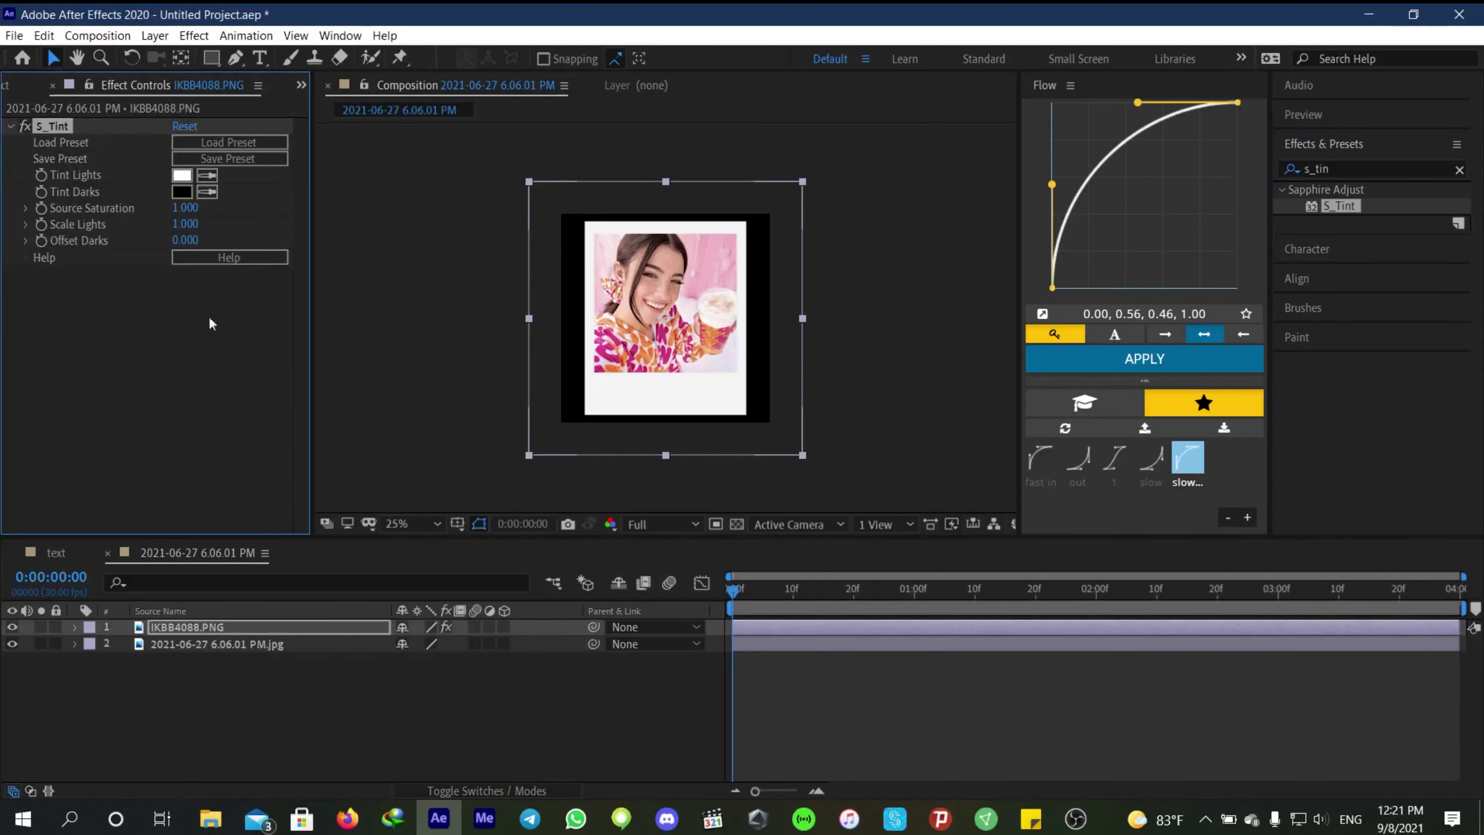
# Set the S_Tint effect's Tint Lights colour to magenta FF00DA.
pyautogui.click(181, 176)
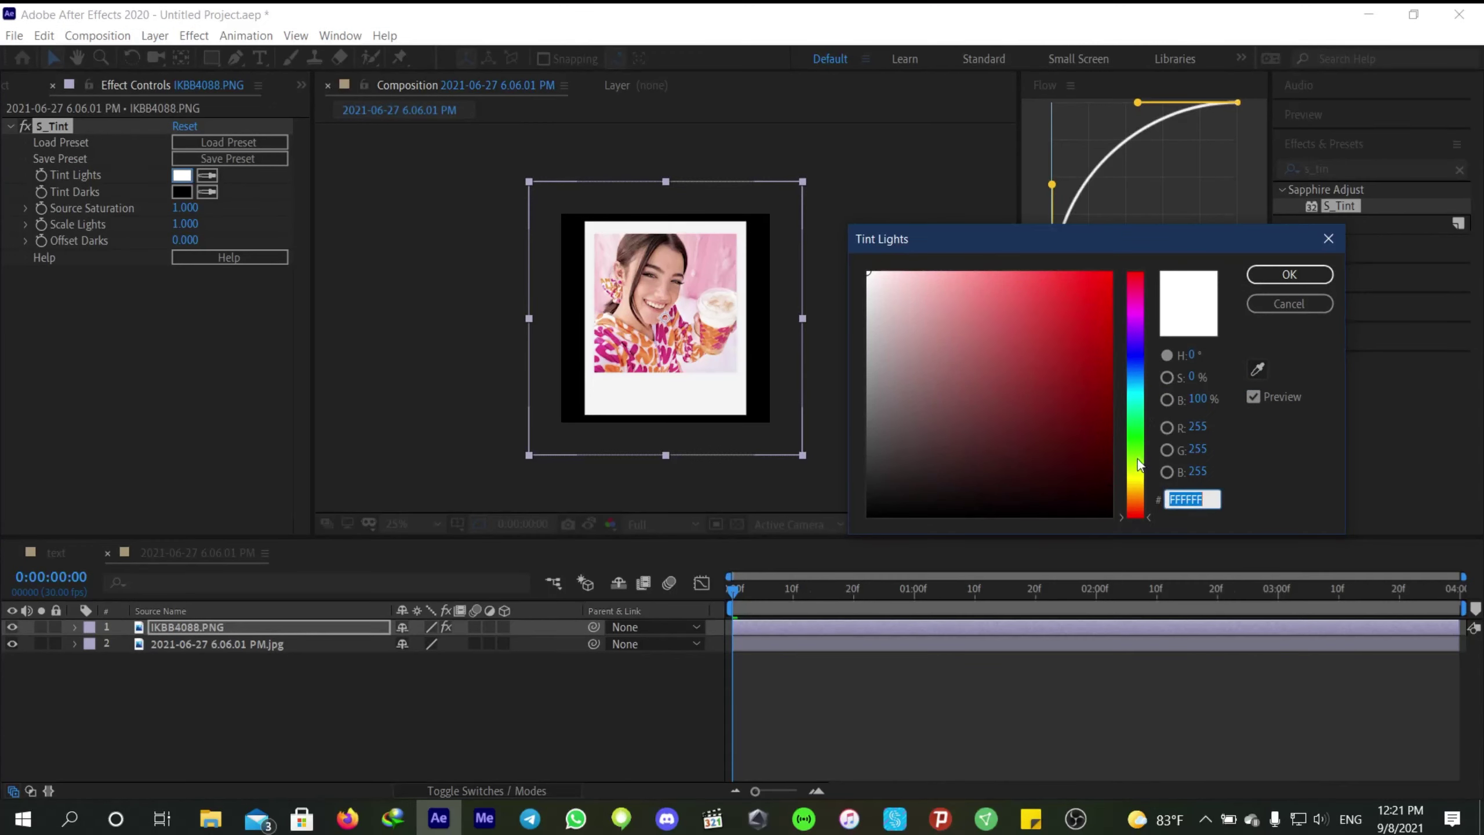
pyautogui.click(1137, 422)
pyautogui.moveTo(1135, 439); pyautogui.dragTo(1136, 449)
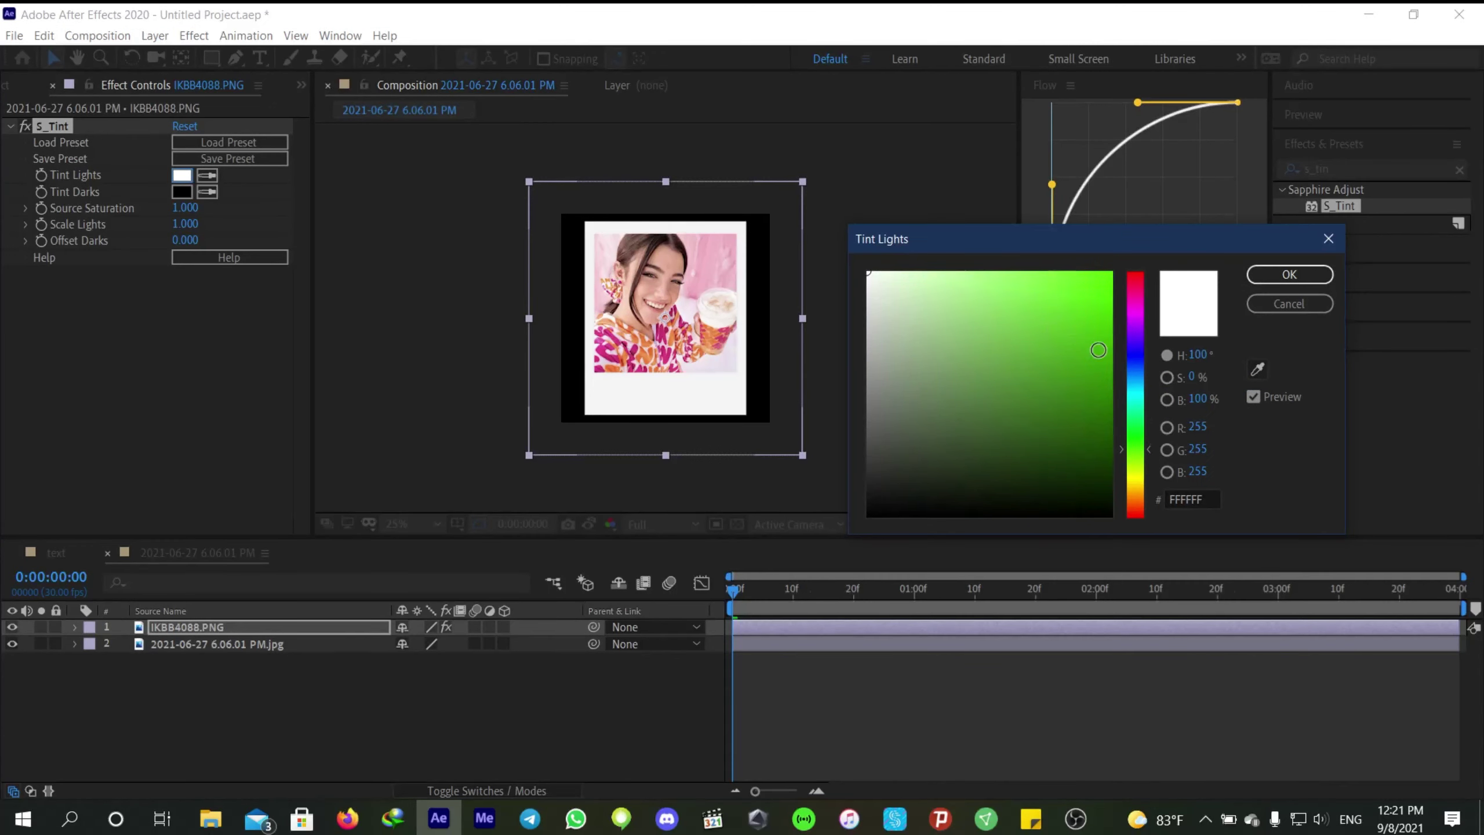
pyautogui.moveTo(1127, 314)
pyautogui.mouseDown()
pyautogui.moveTo(1136, 331)
pyautogui.moveTo(1123, 251)
pyautogui.mouseUp()
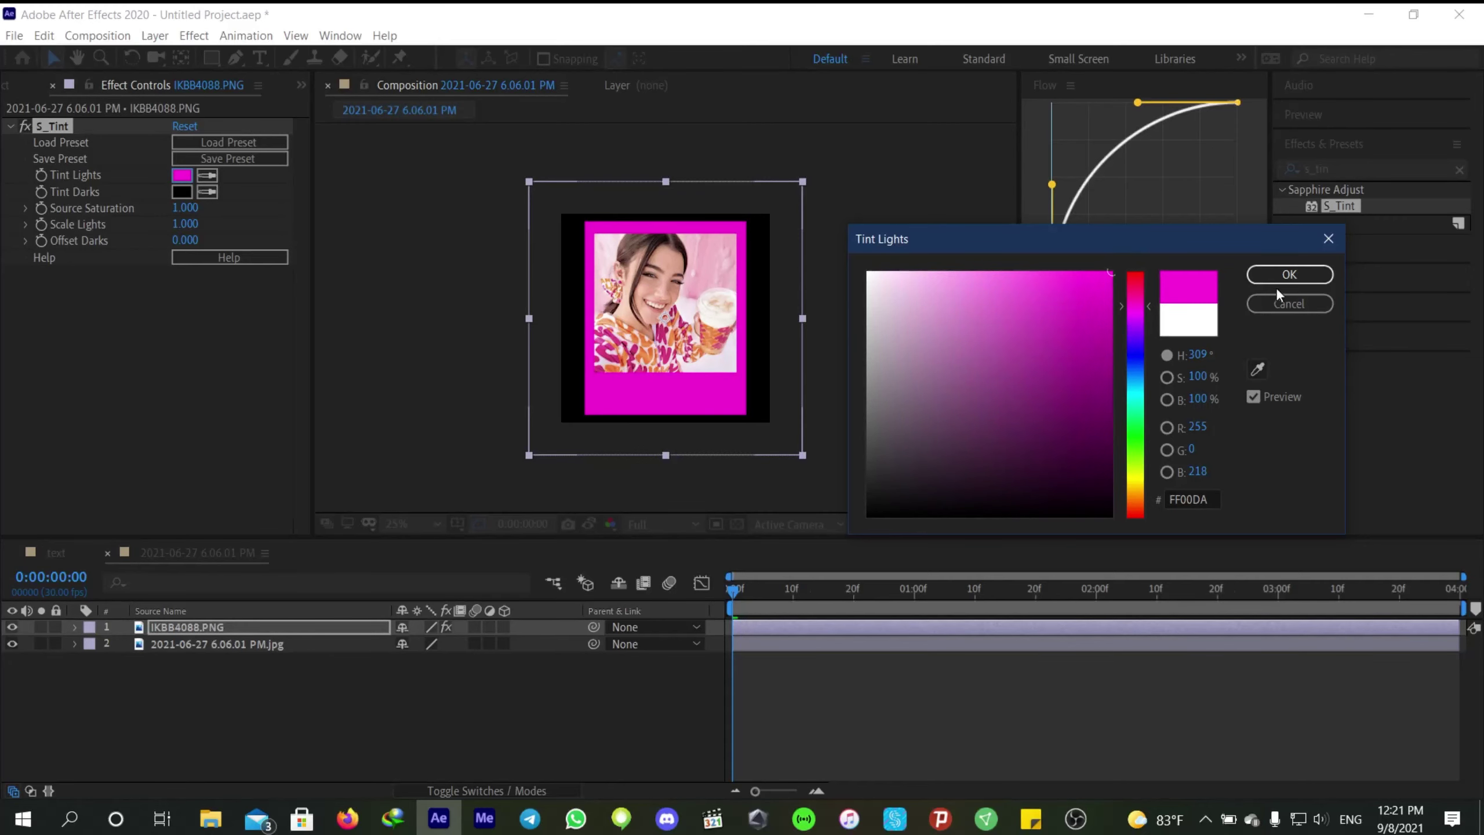
pyautogui.click(1288, 275)
pyautogui.click(967, 705)
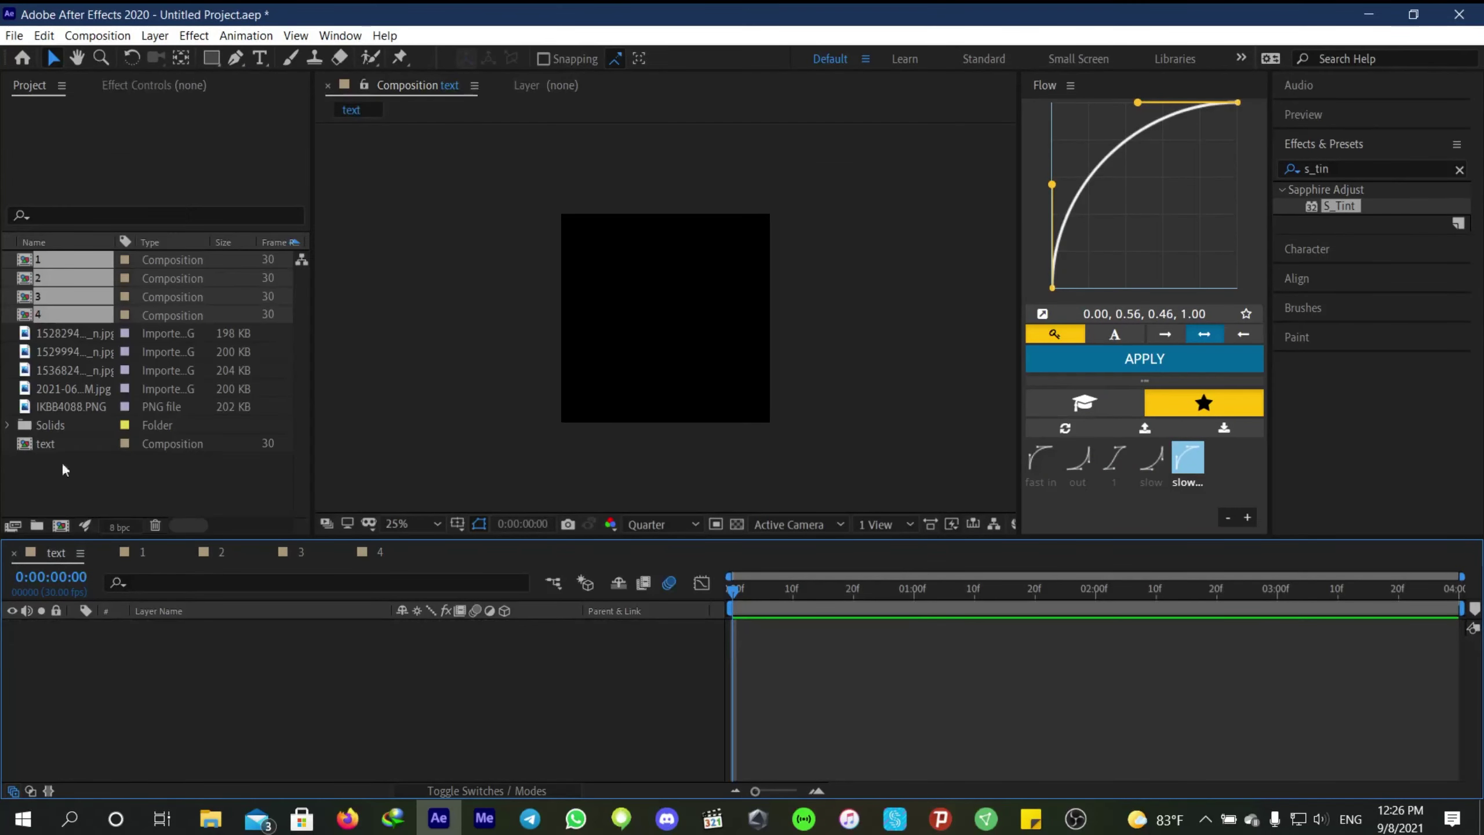
# Add compositions 1, 2, 3 and 4 to the text composition as layers, with composition 1 on top.
pyautogui.click(213, 506)
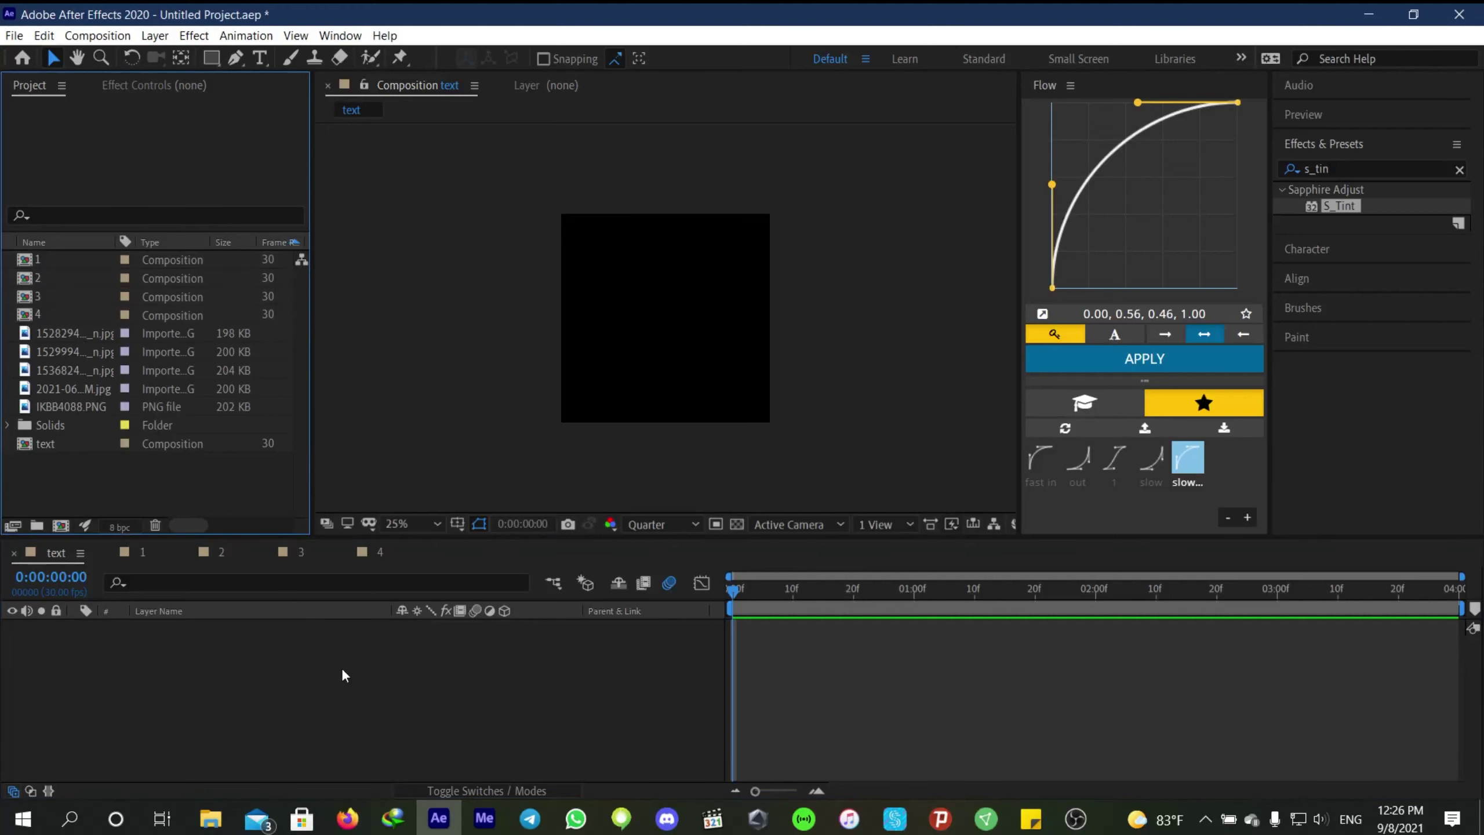
pyautogui.click(35, 307)
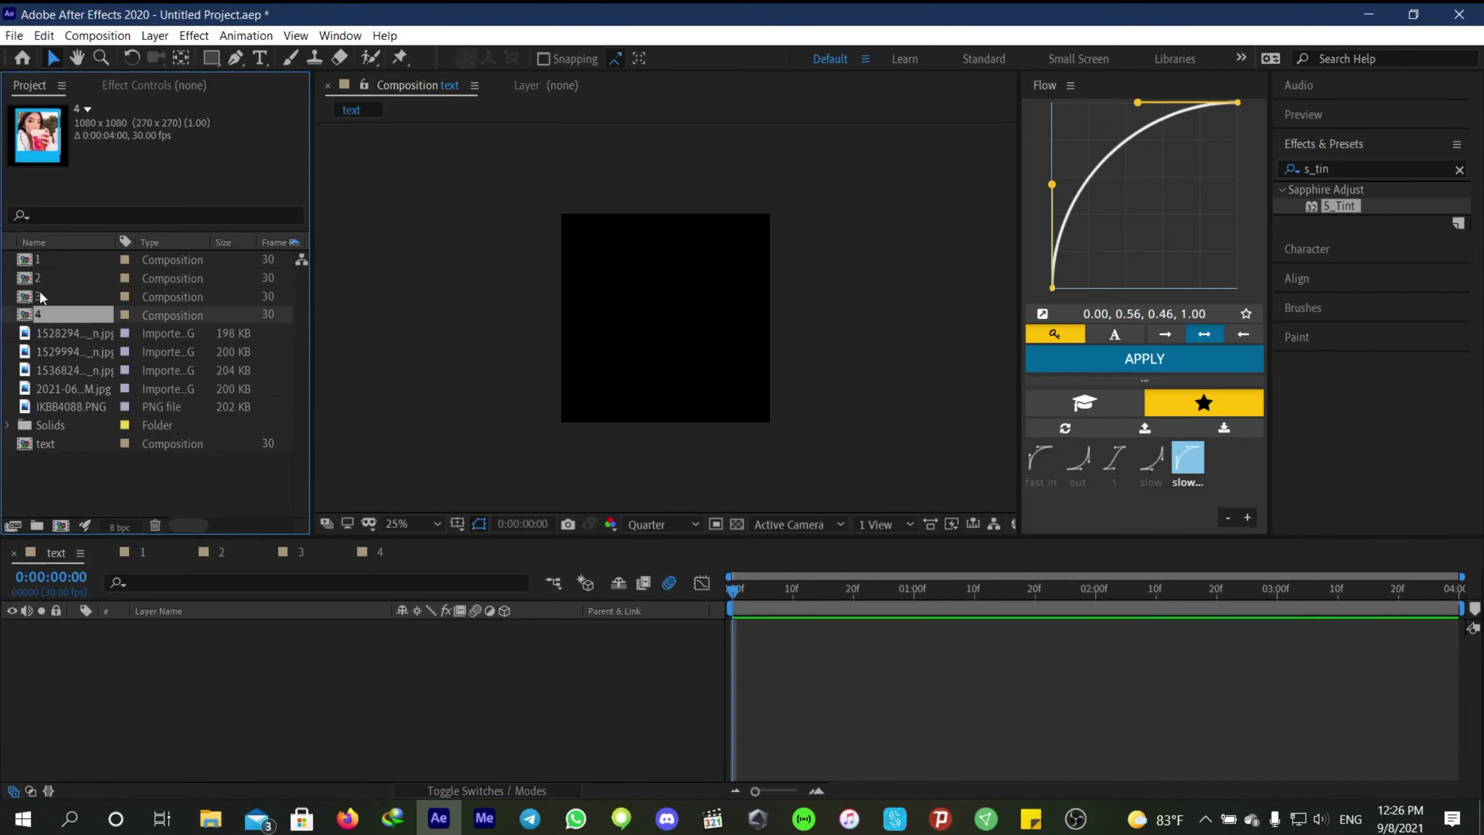
pyautogui.click(39, 291)
pyautogui.click(33, 270)
pyautogui.click(43, 259)
pyautogui.keyDown('shift'); pyautogui.click(55, 311); pyautogui.keyUp('shift')
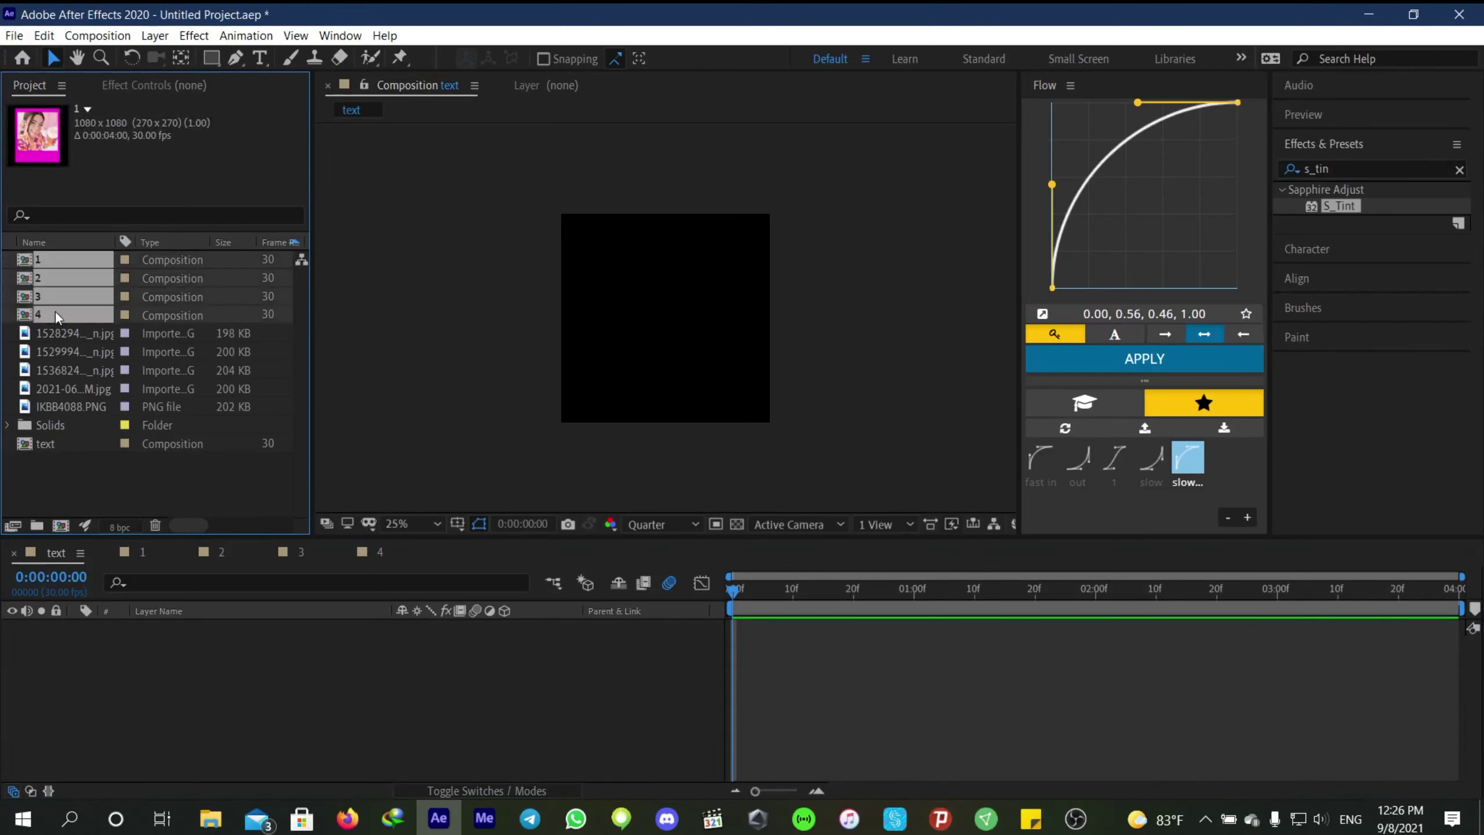
pyautogui.moveTo(55, 311); pyautogui.dragTo(100, 659)
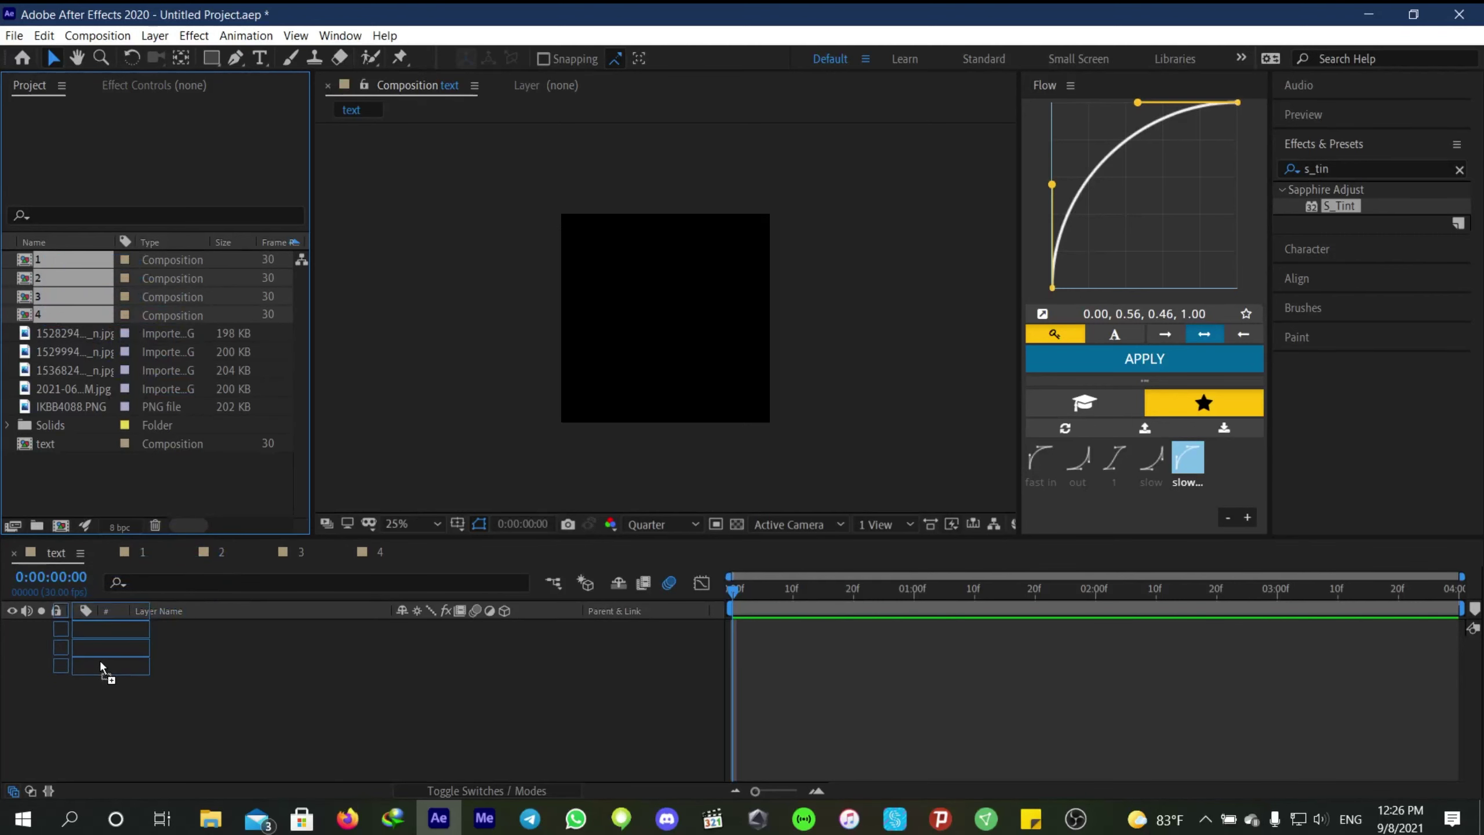
pyautogui.click(791, 734)
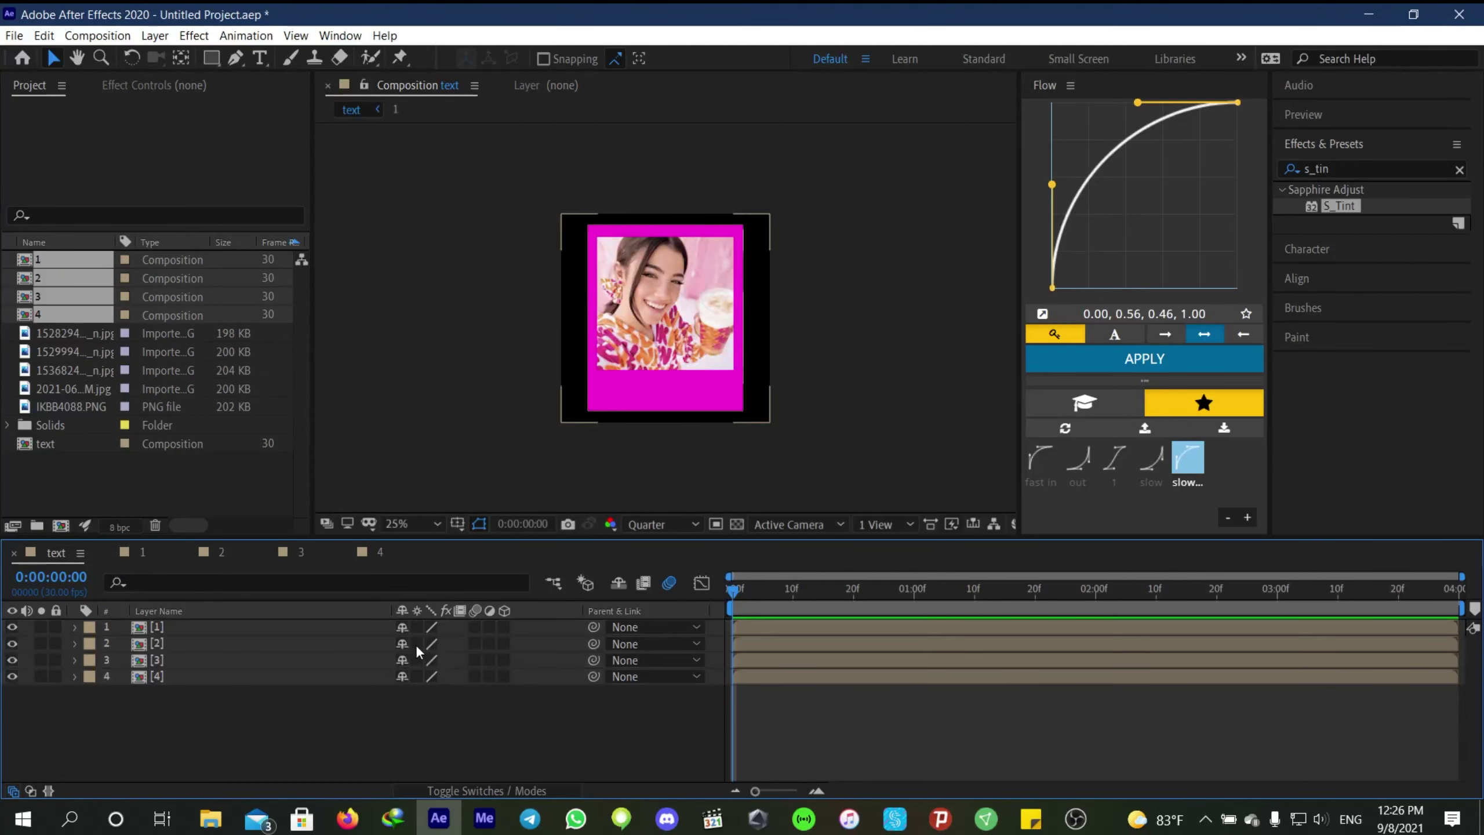
# Make all four polaroid layers 3D and switch the view to Custom View 1.
pyautogui.click(505, 678)
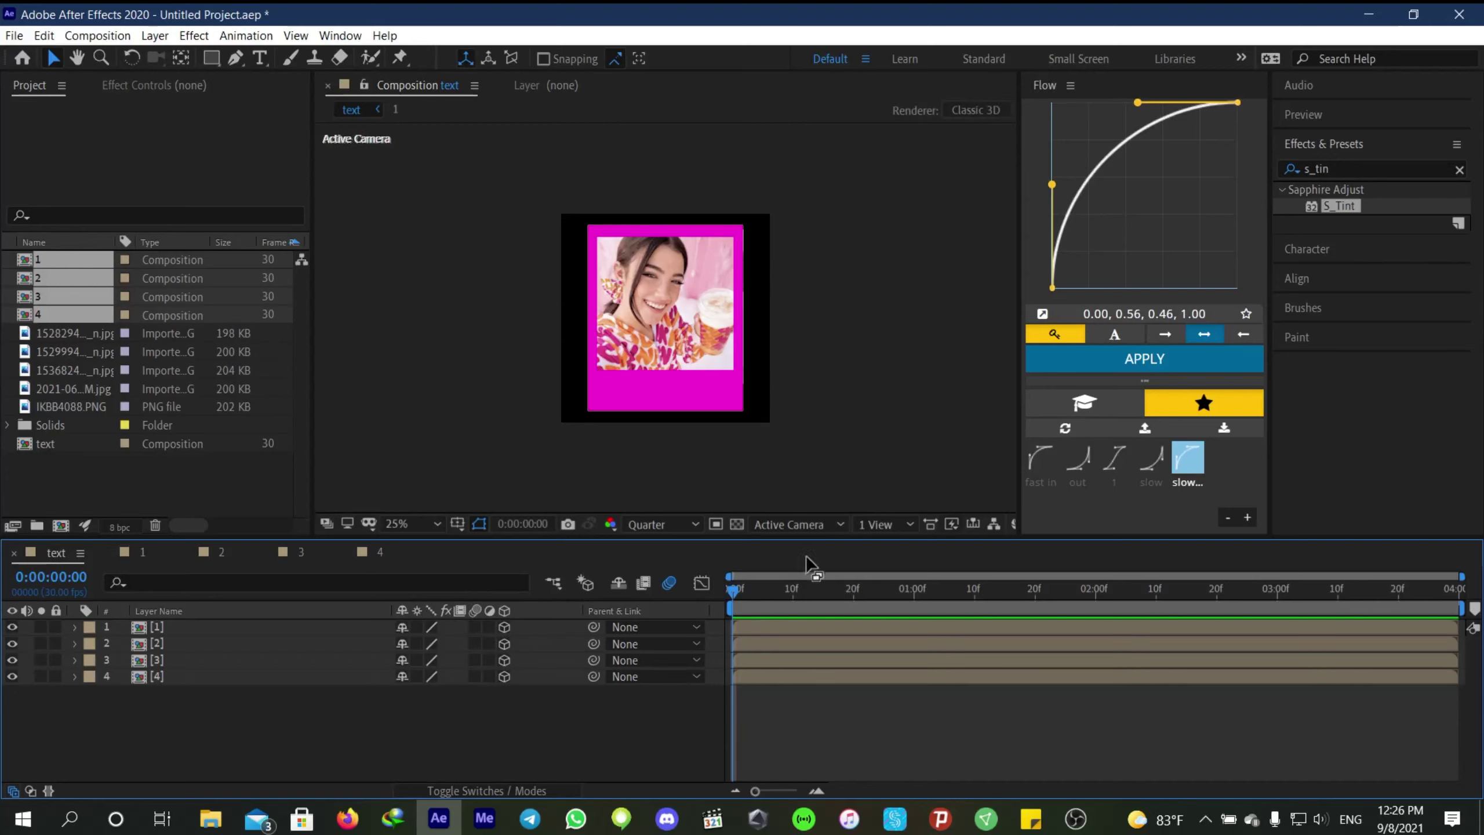
pyautogui.click(804, 523)
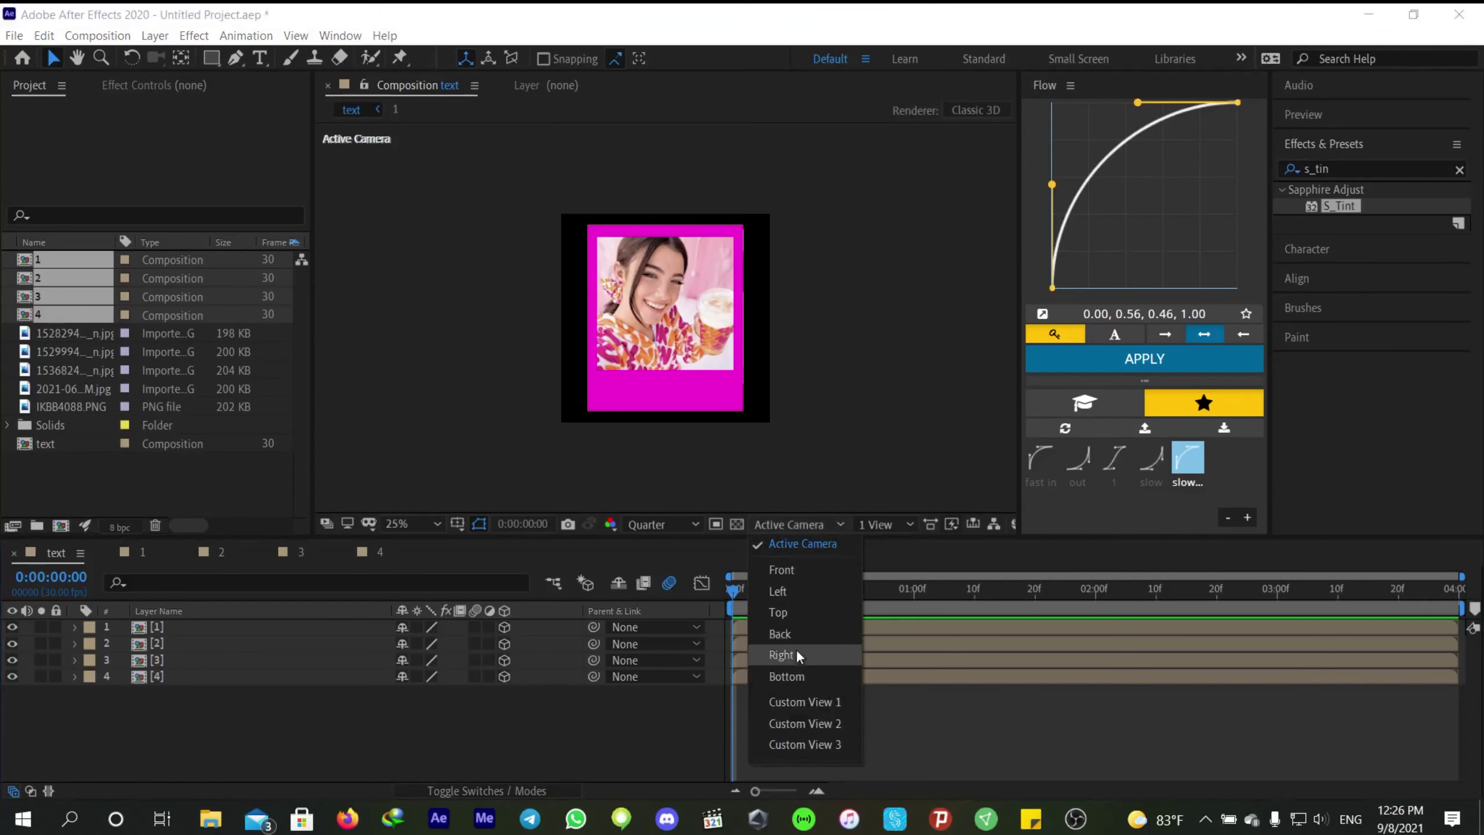
pyautogui.click(791, 699)
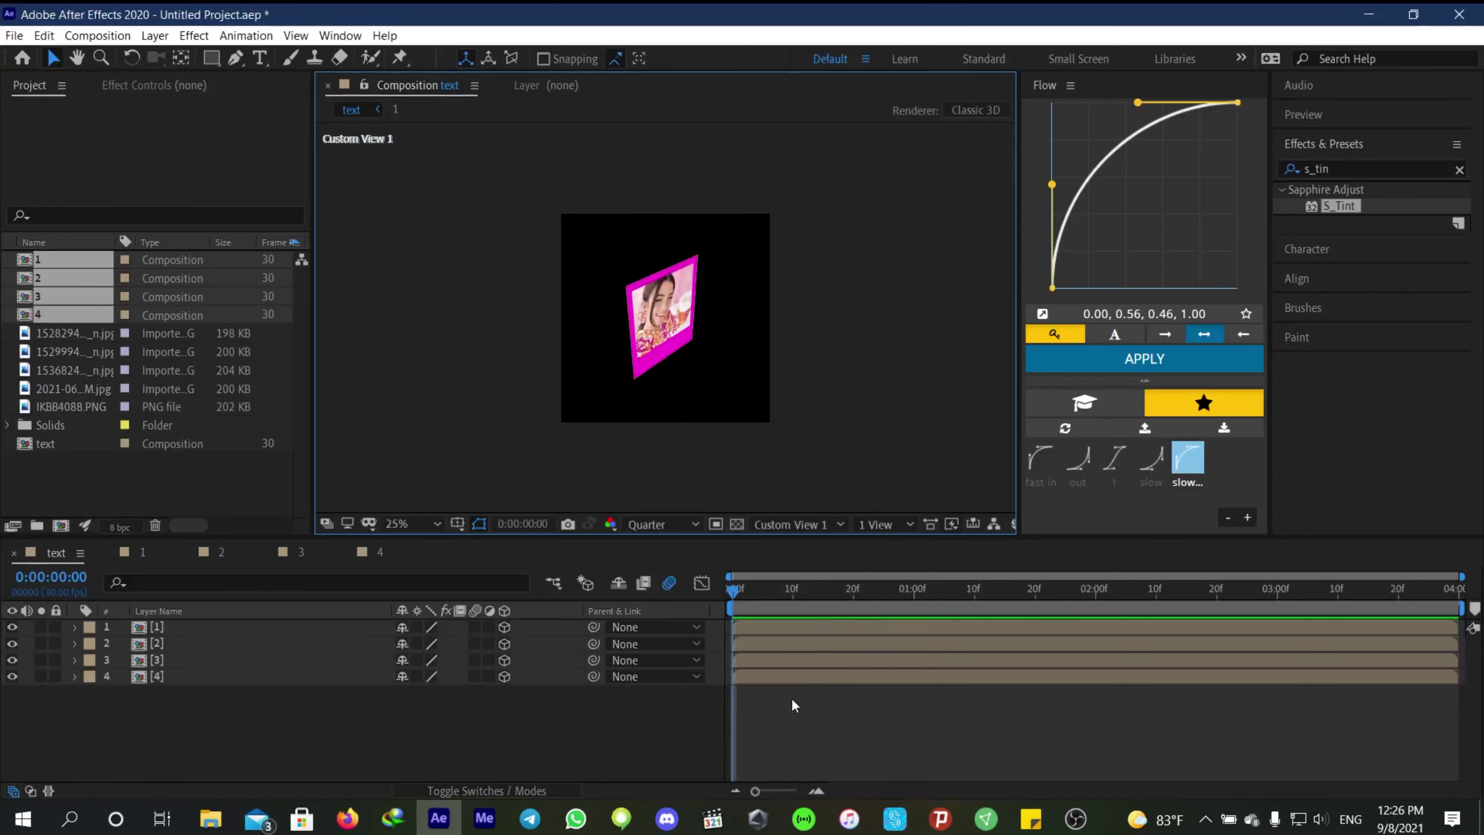
# Move the magenta polaroid, layer 1, forward in depth, away from the other three layers.
pyautogui.click(290, 626)
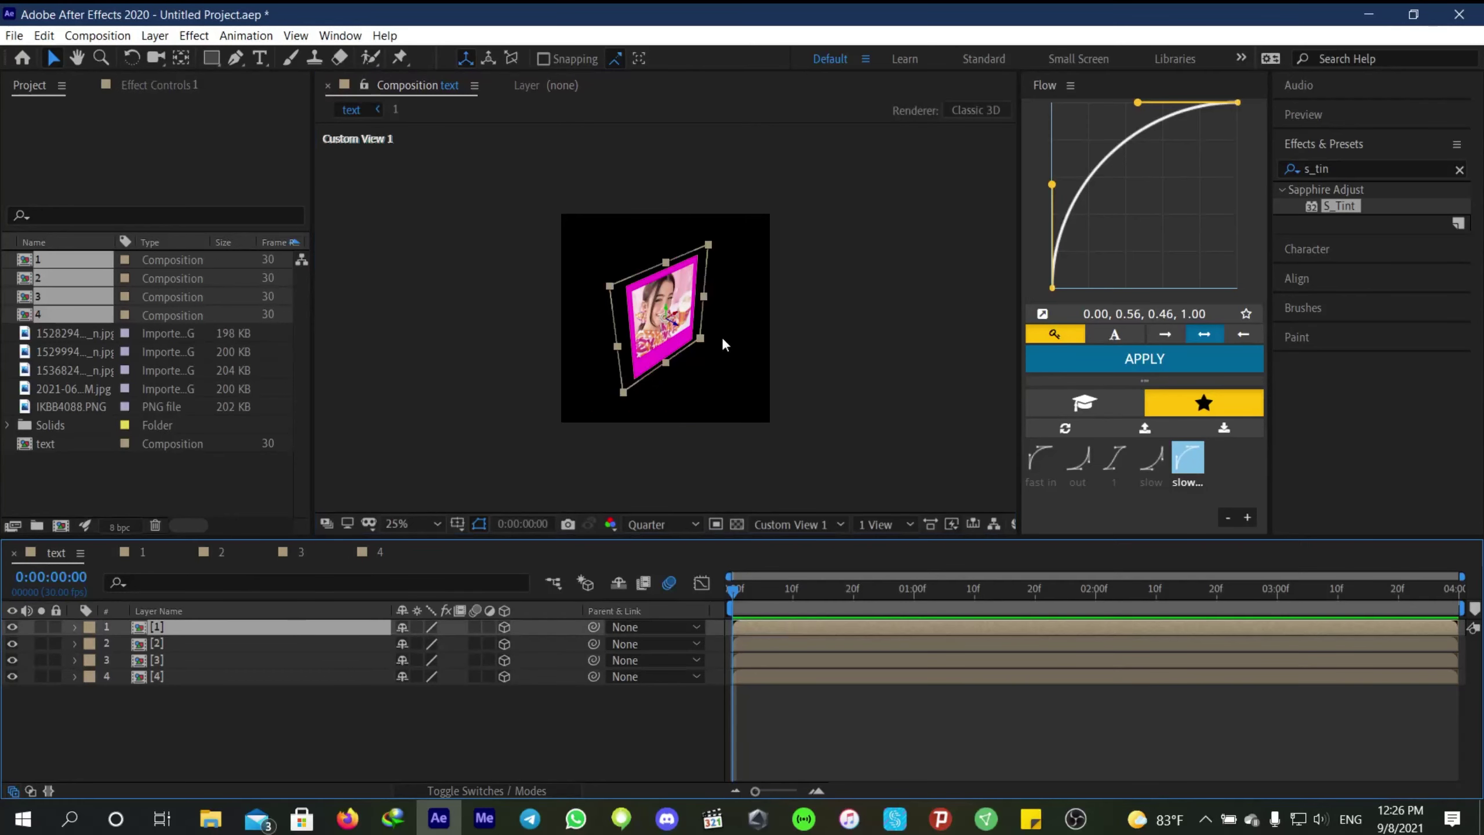
pyautogui.moveTo(673, 326); pyautogui.dragTo(693, 332)
# Set the Y Rotation of the yellow polaroid, layer 2, to 90° and move it to form the box's left side.
pyautogui.click(776, 647)
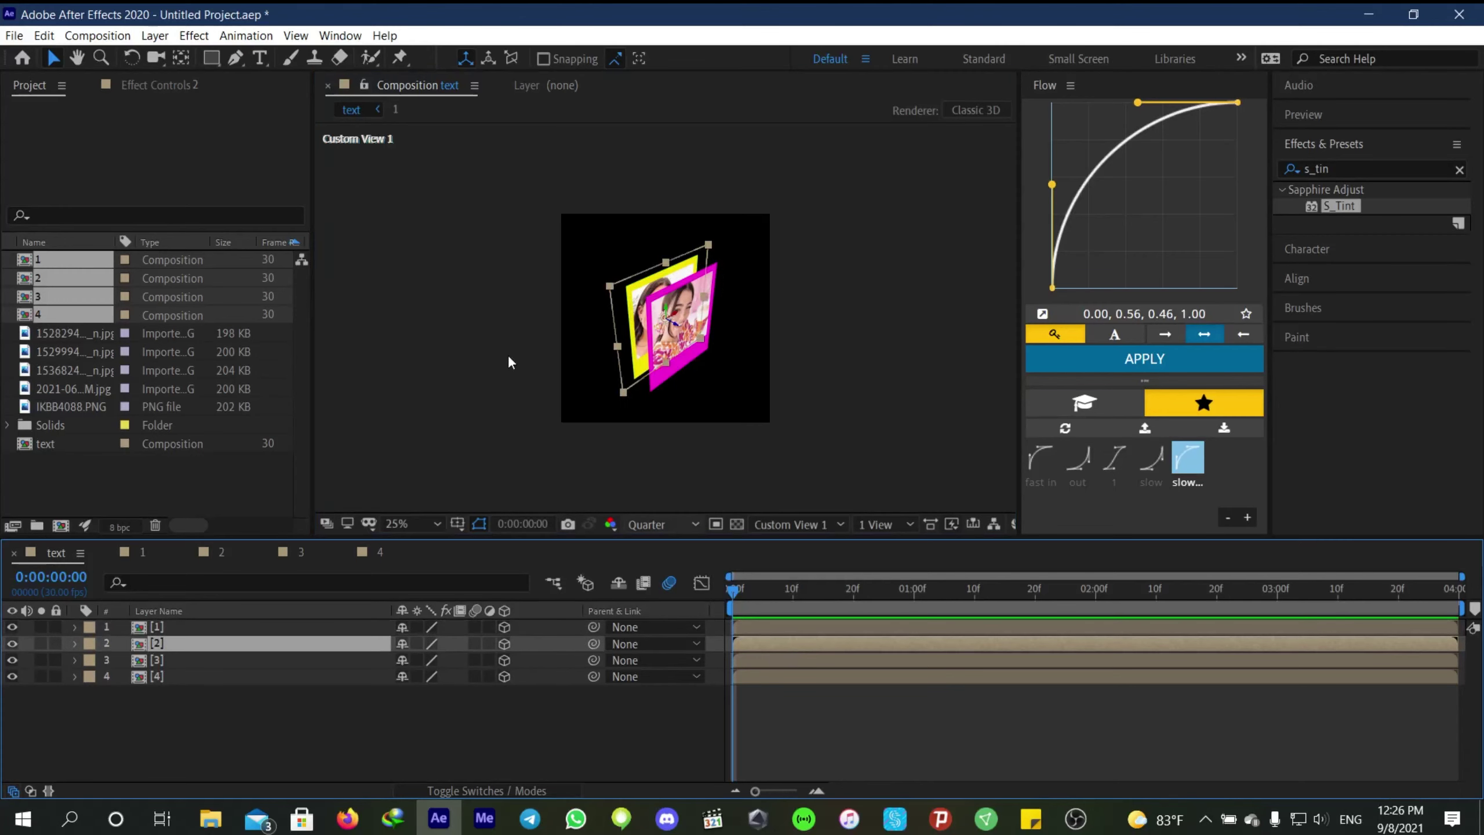
pyautogui.press('r')
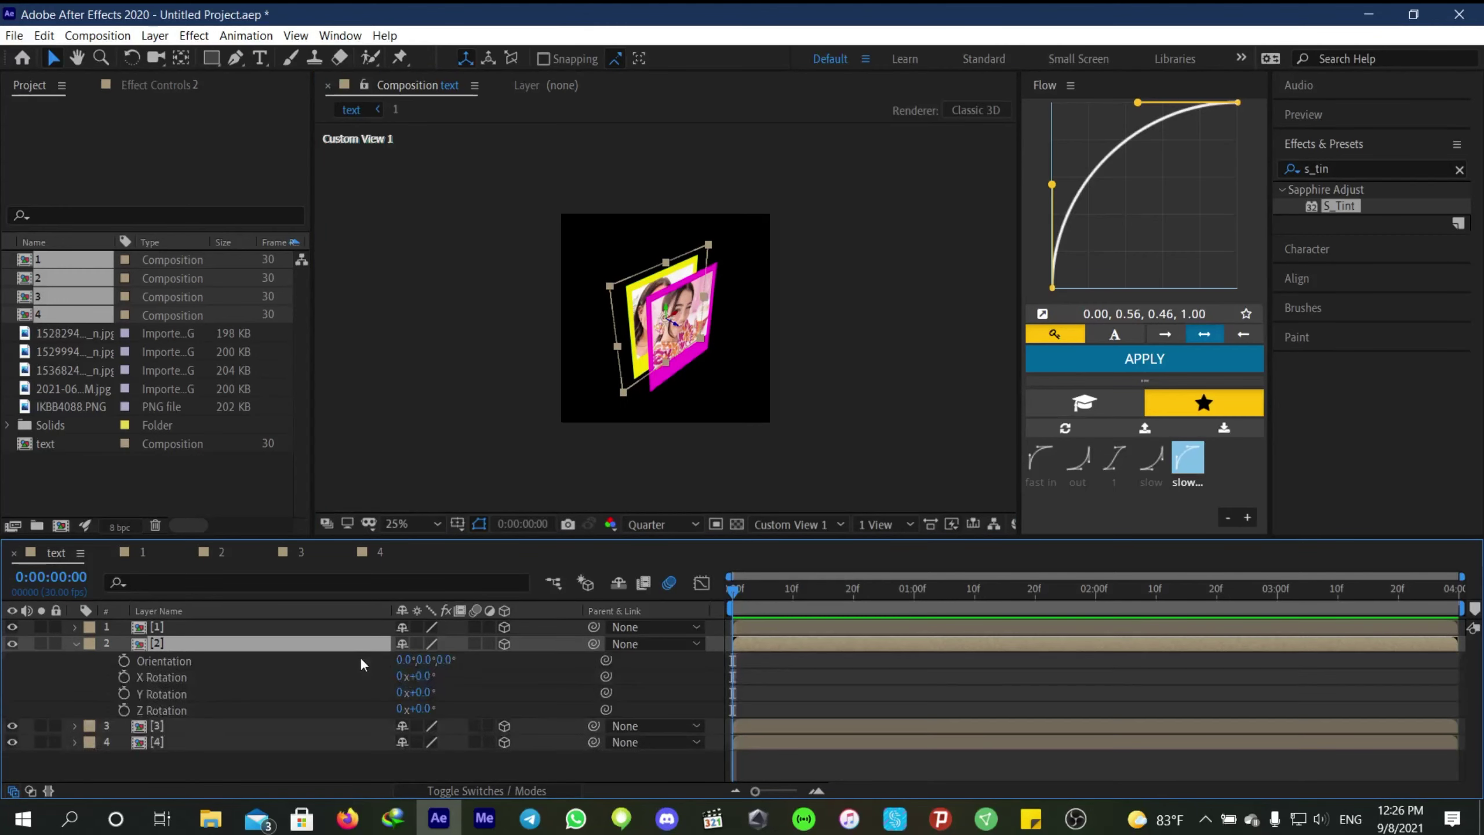
pyautogui.click(422, 692)
pyautogui.write('90')
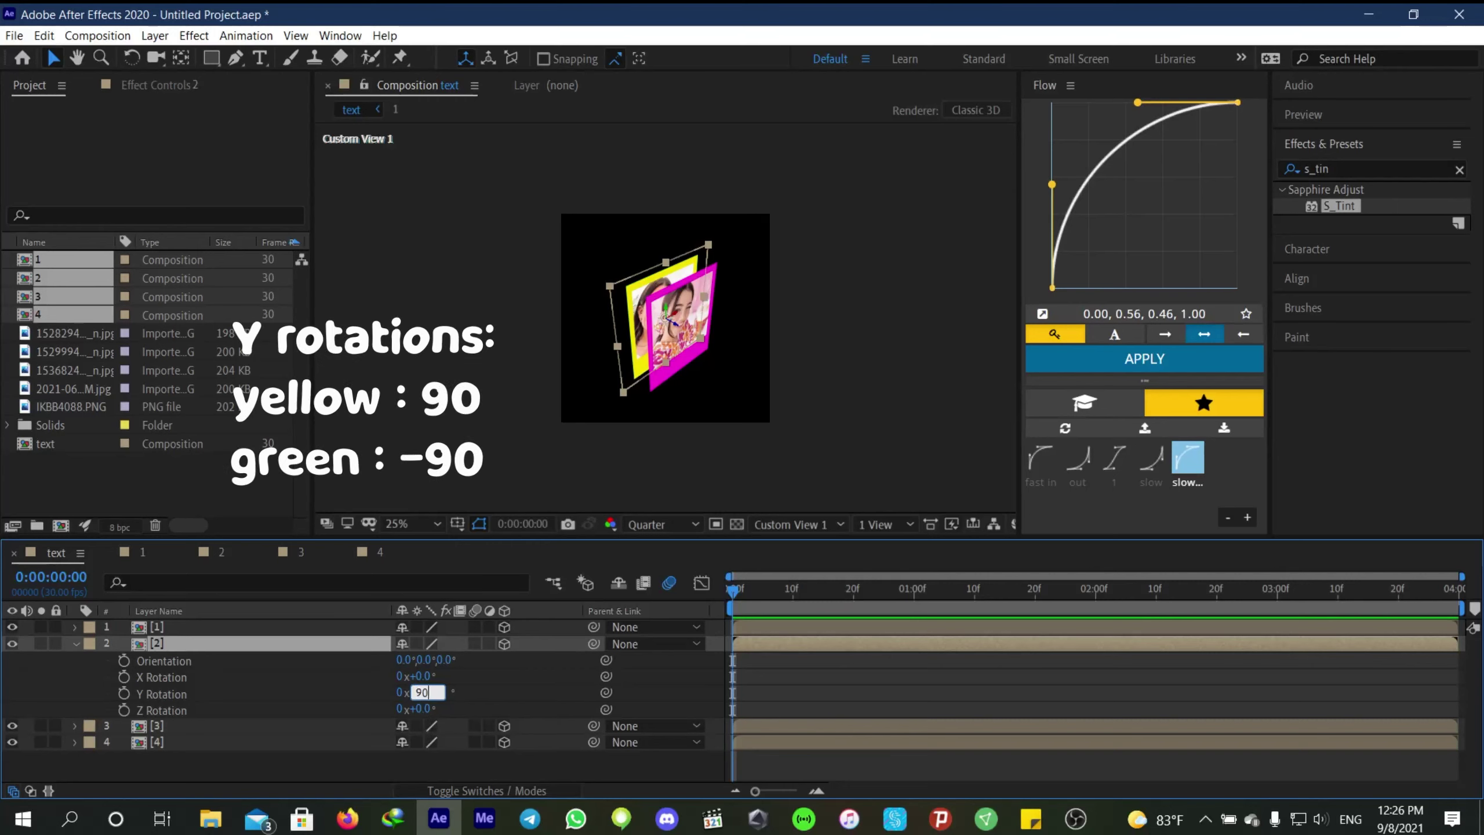
pyautogui.press('Return')
pyautogui.click(652, 330)
pyautogui.moveTo(652, 327); pyautogui.dragTo(597, 337)
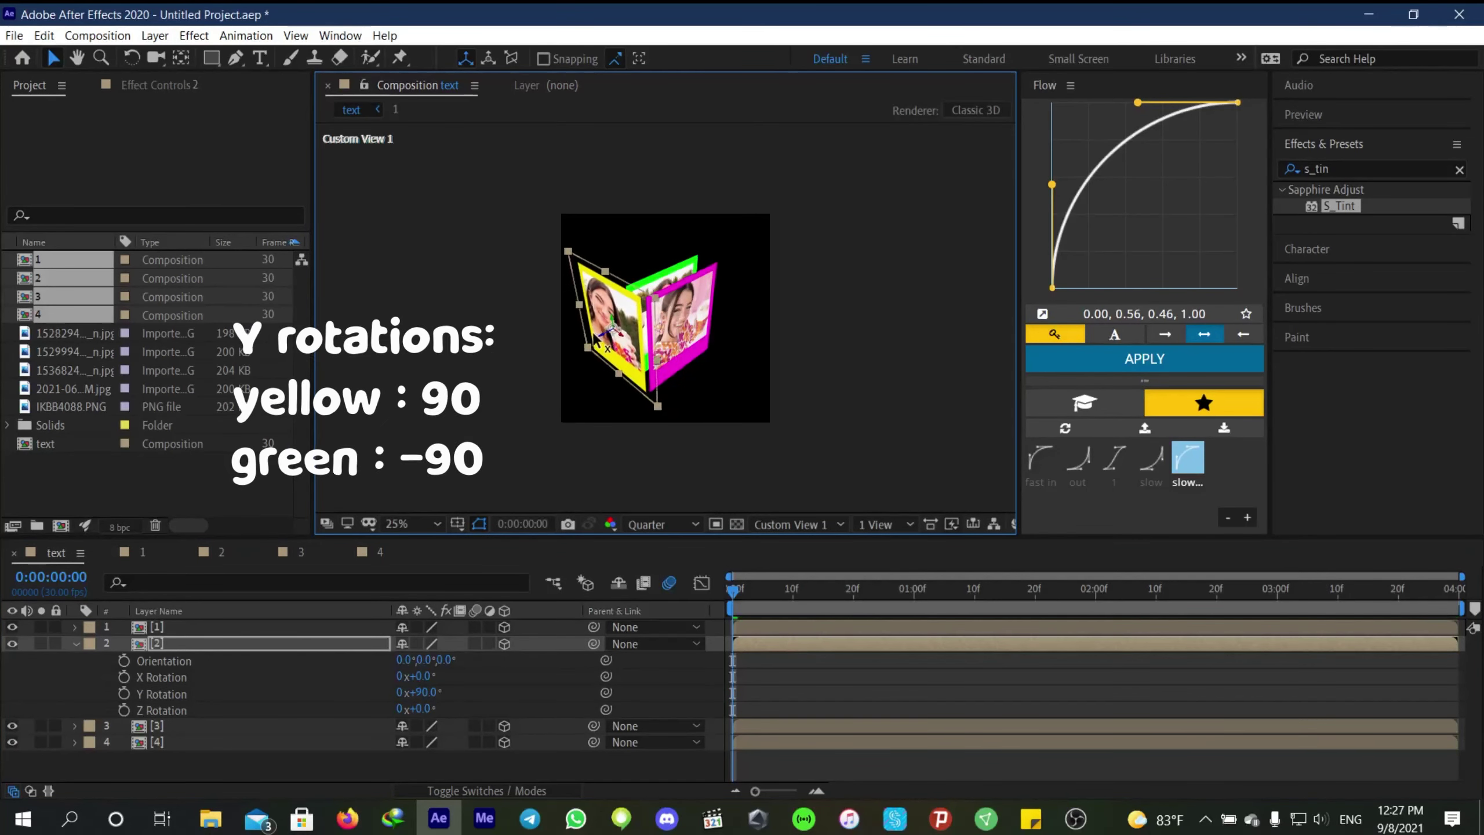
# Set the Y Rotation of the green polaroid, layer 3, to -90° and move it to form the side opposite the yellow one.
pyautogui.click(281, 725)
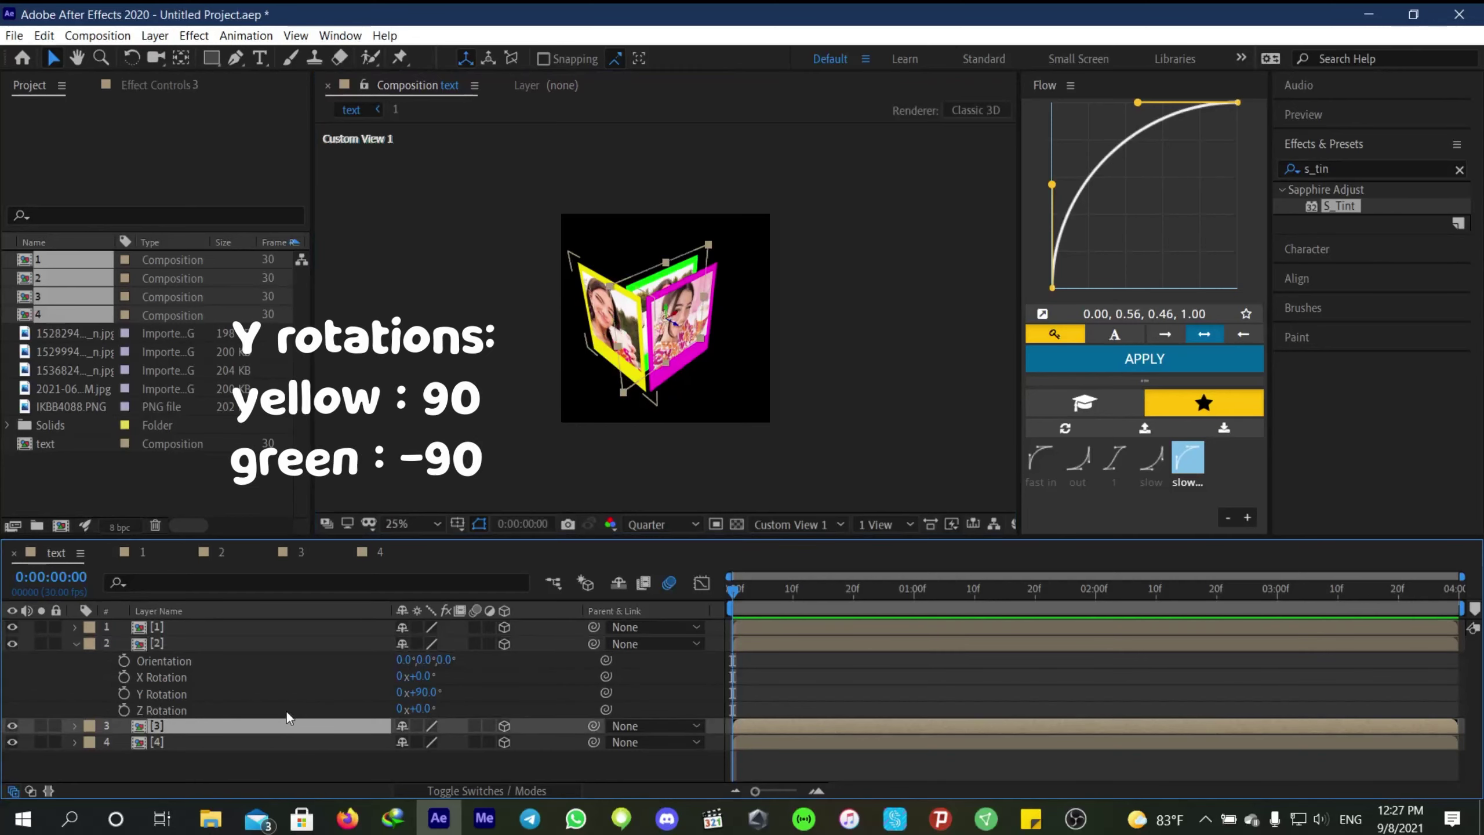
pyautogui.press('r')
pyautogui.scroll(-2, 422, 765)
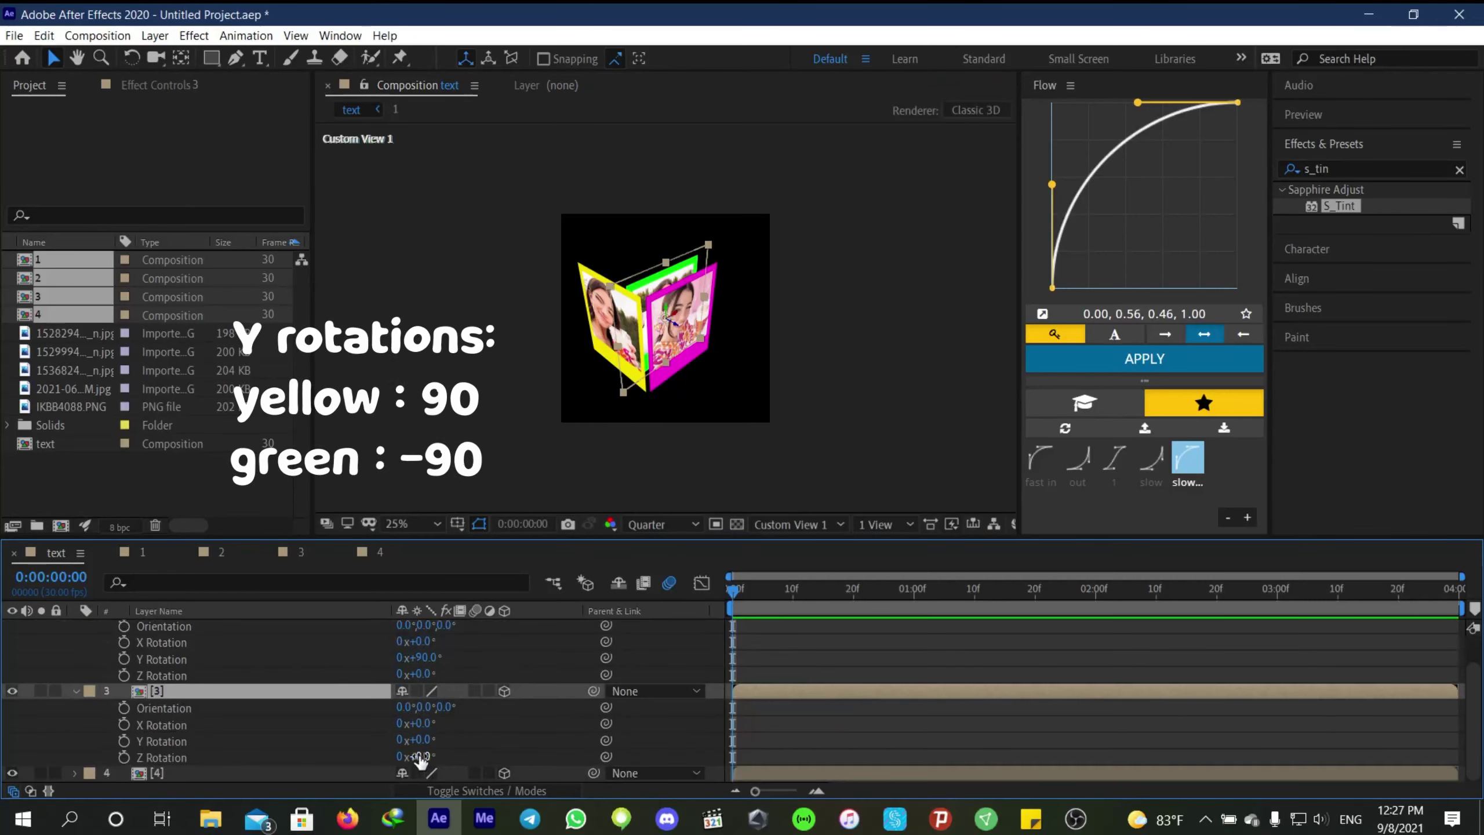
pyautogui.click(422, 740)
pyautogui.write('-90')
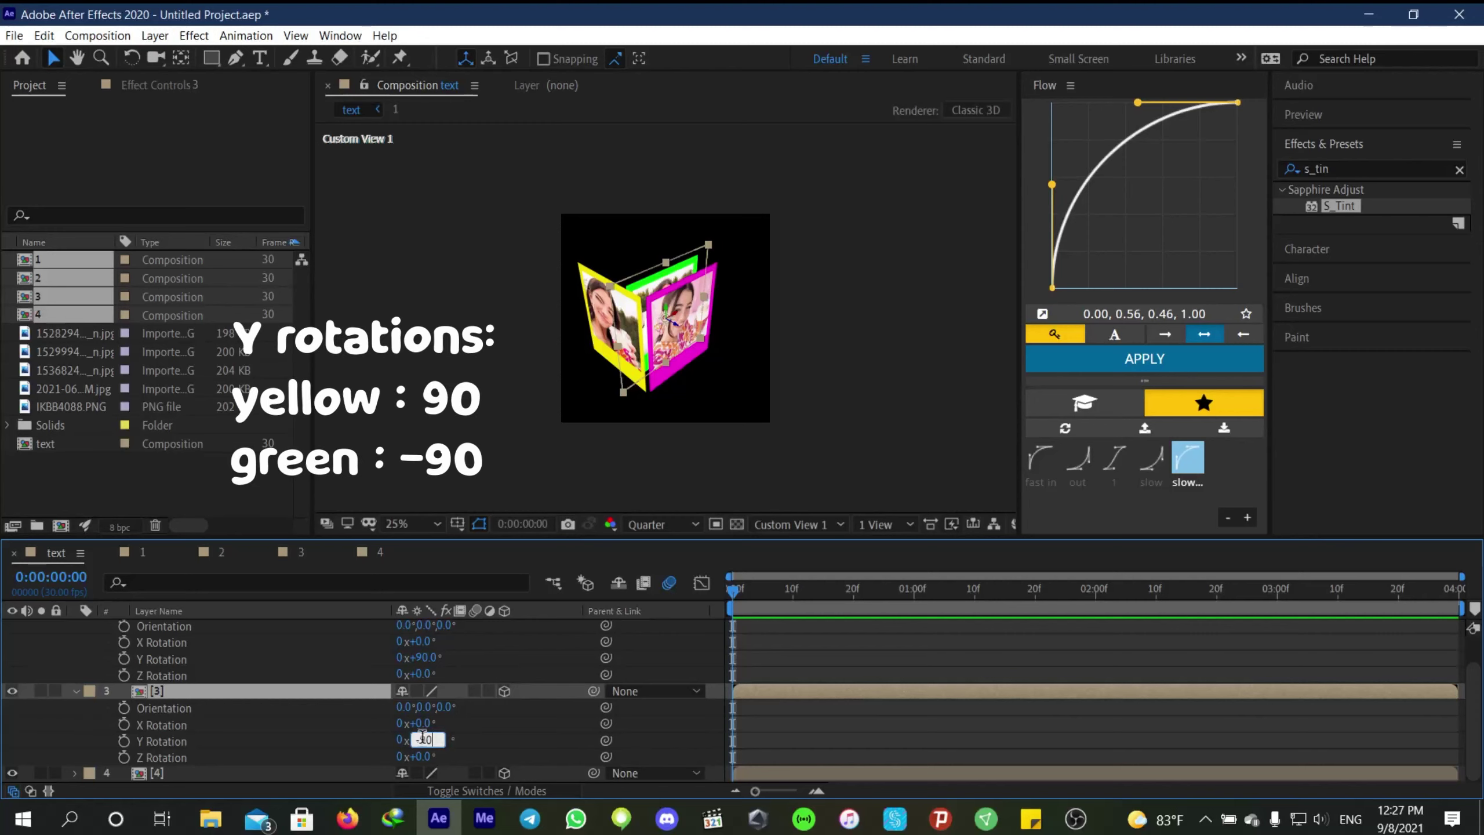
pyautogui.press('Return')
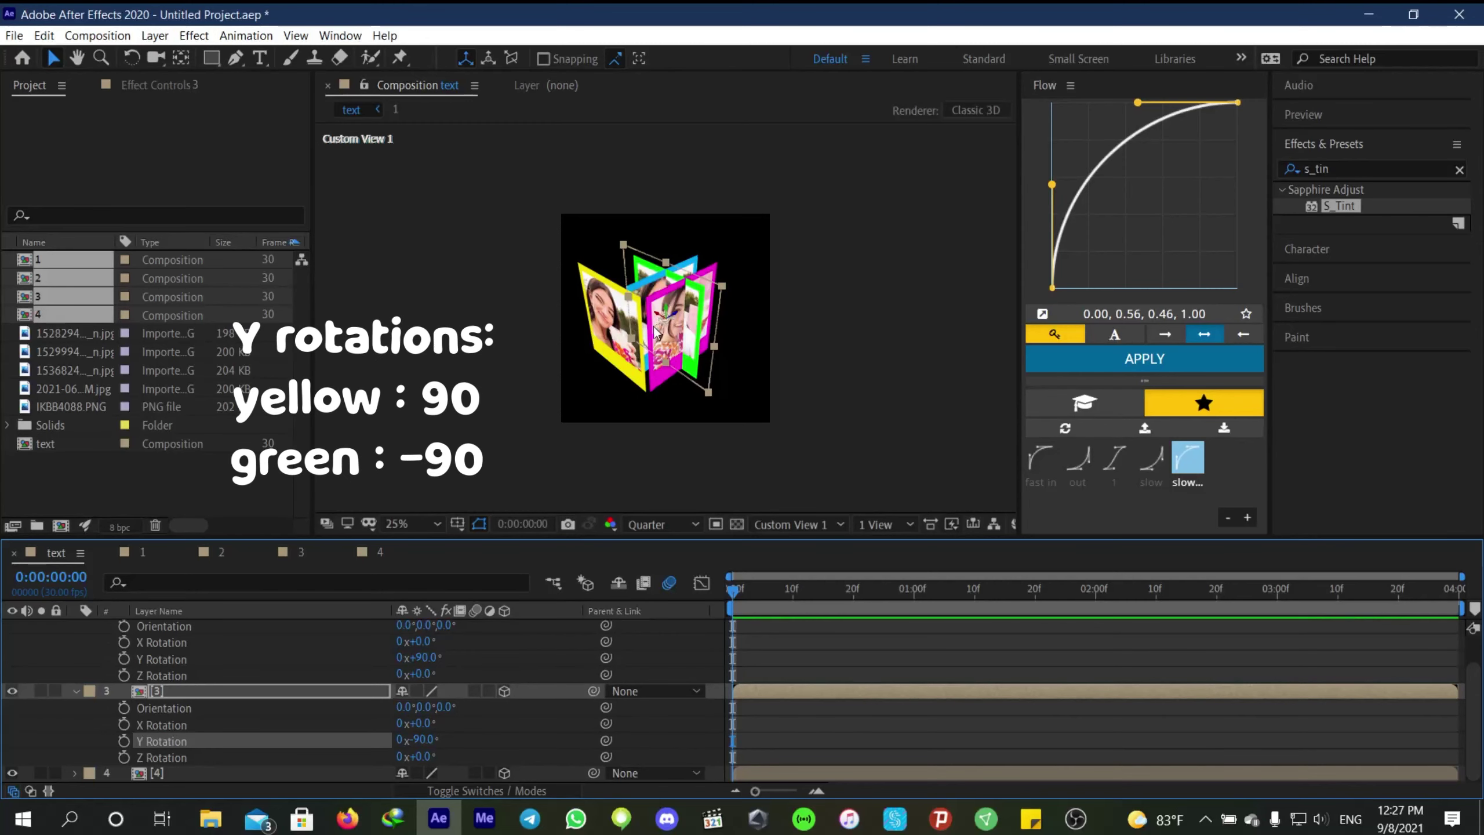
pyautogui.moveTo(676, 316); pyautogui.dragTo(651, 277)
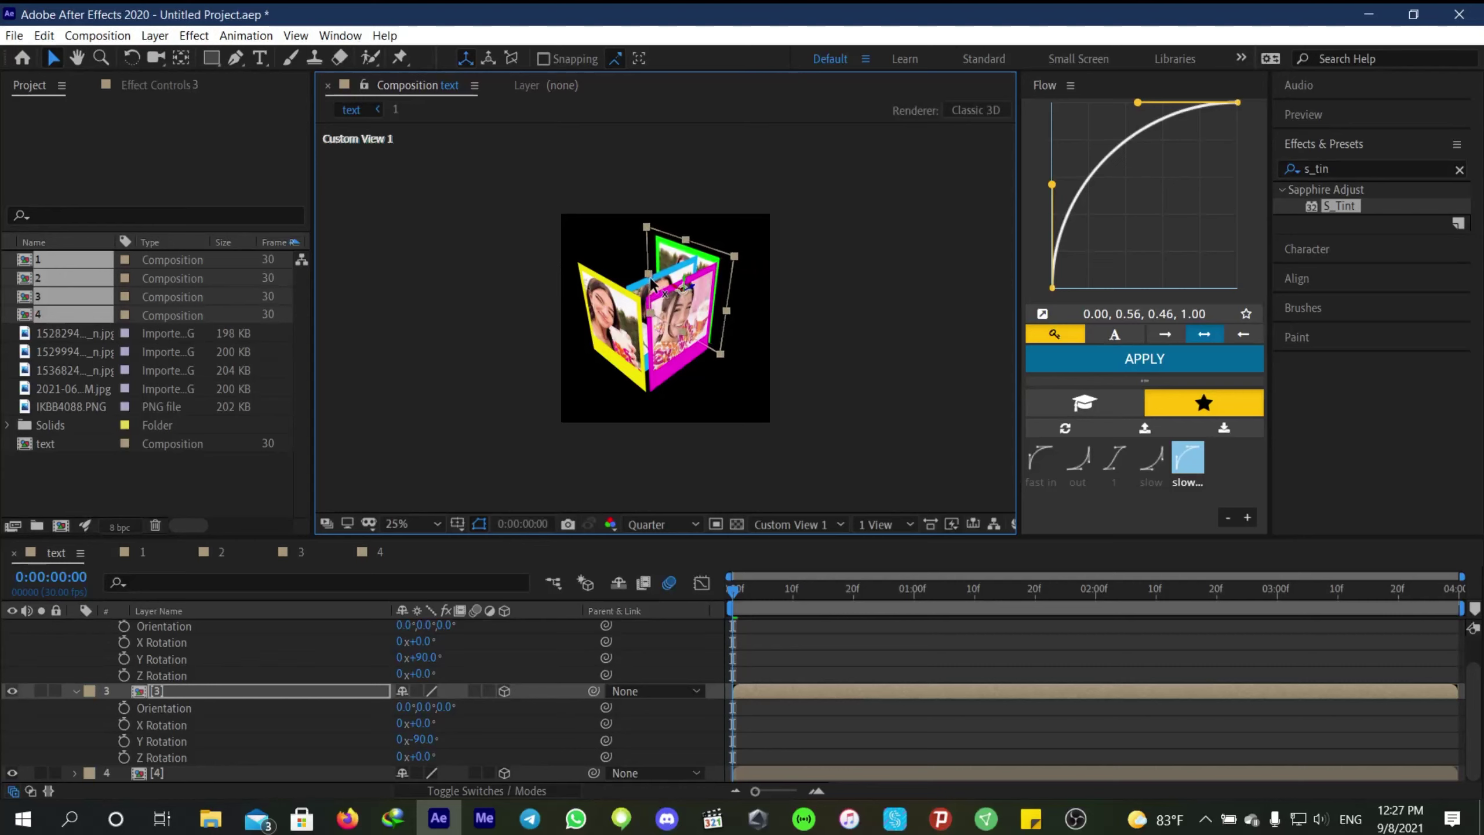
# Move the blue polaroid, layer 4, back to close the four-sided box, and return to the Active Camera view.
pyautogui.click(186, 772)
pyautogui.moveTo(677, 328); pyautogui.dragTo(564, 279)
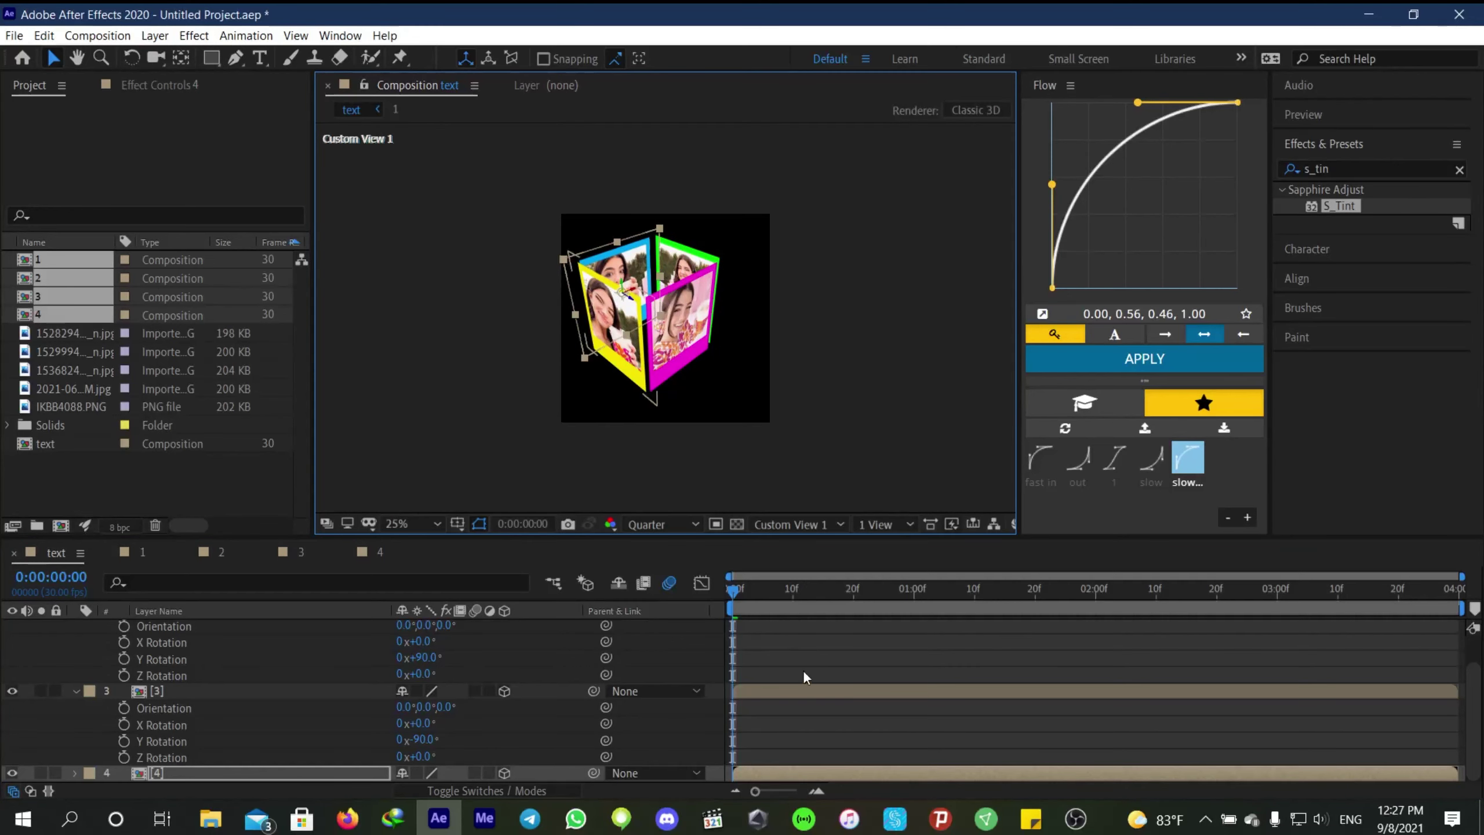
pyautogui.click(814, 640)
pyautogui.press('r')
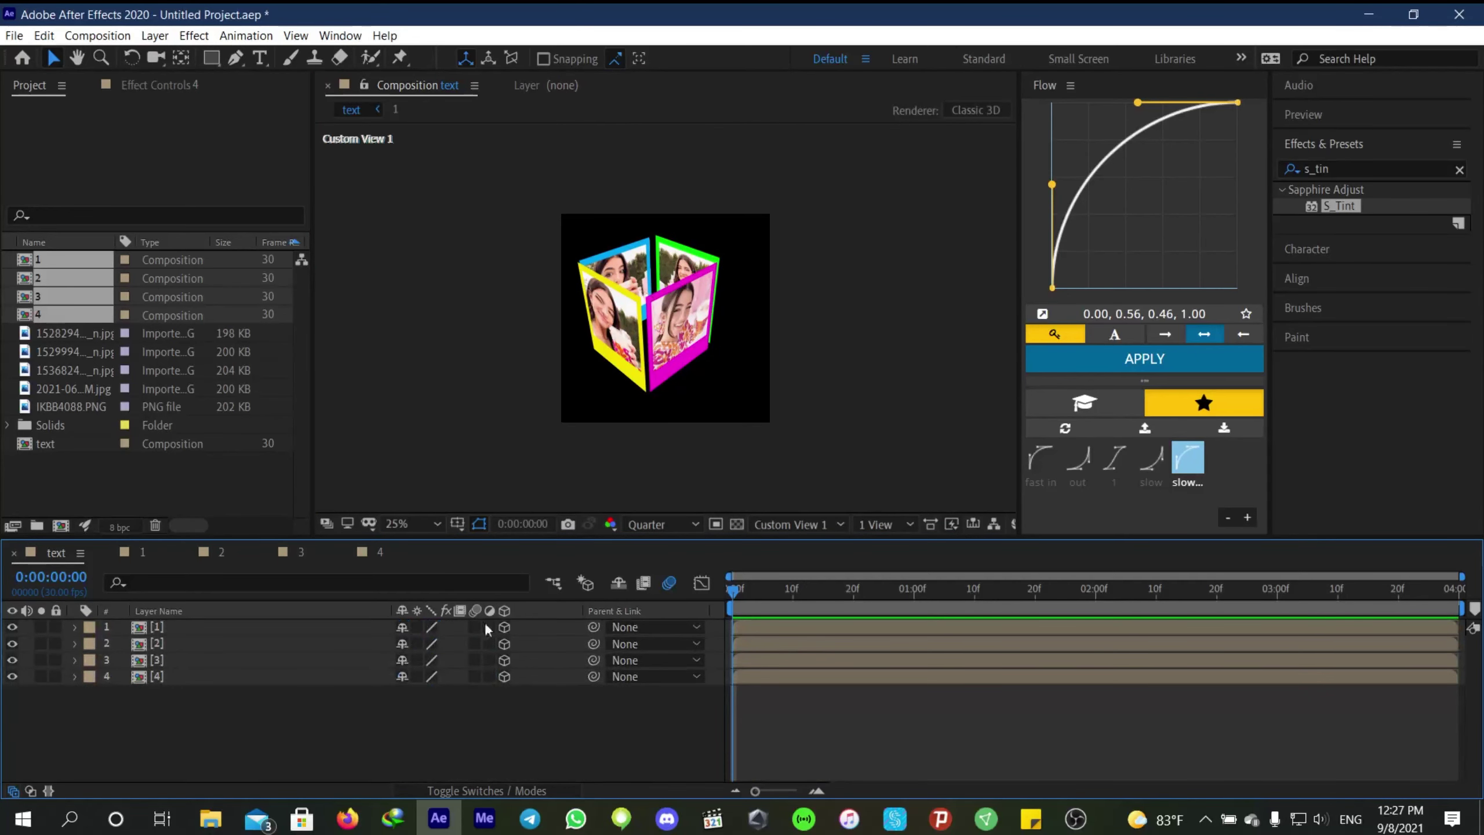
pyautogui.click(776, 524)
pyautogui.click(802, 548)
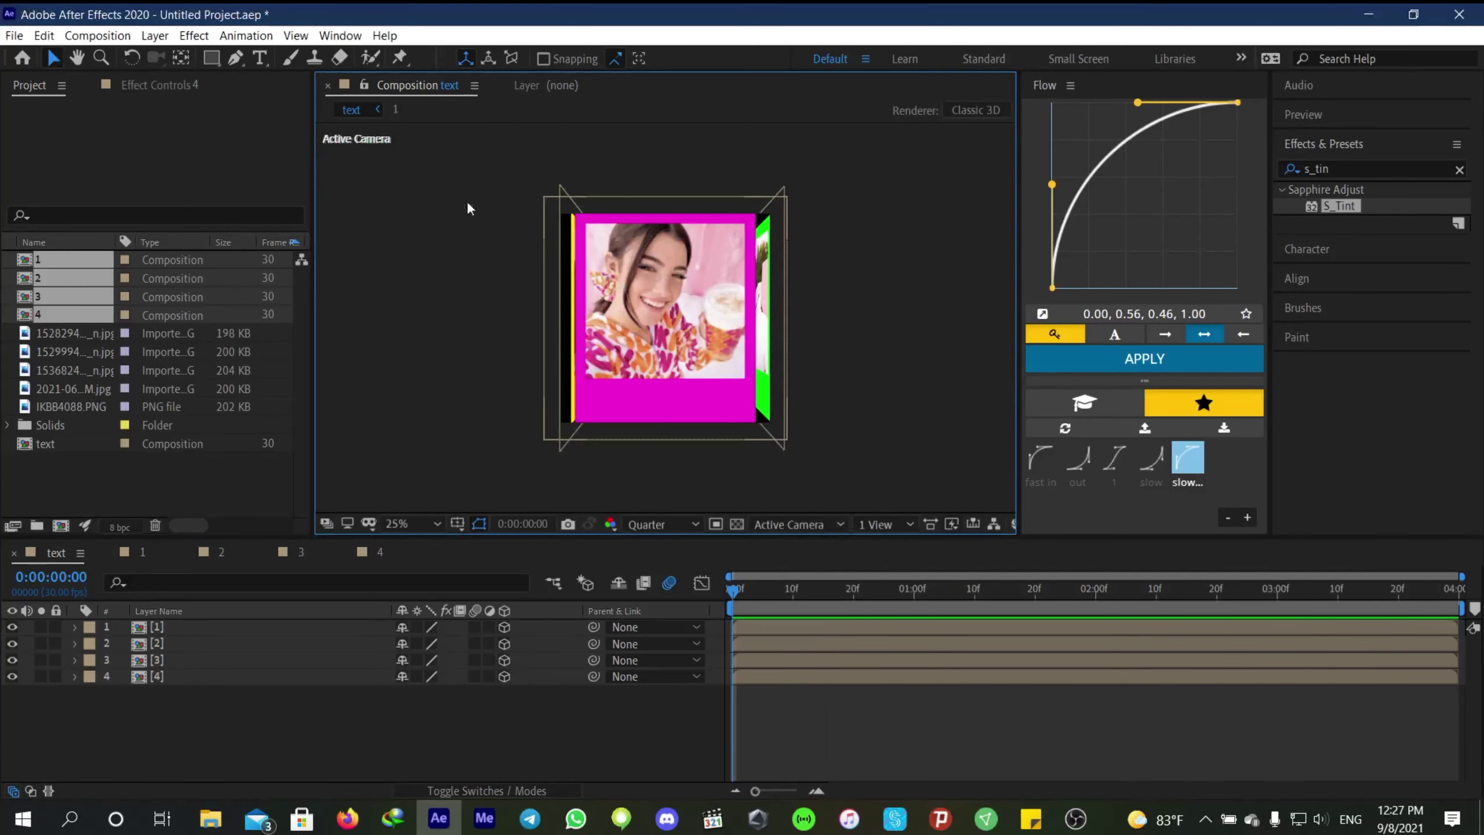
# Add a null object and parent the four polaroid layers to it.
pyautogui.click(155, 35)
pyautogui.moveTo(177, 56)
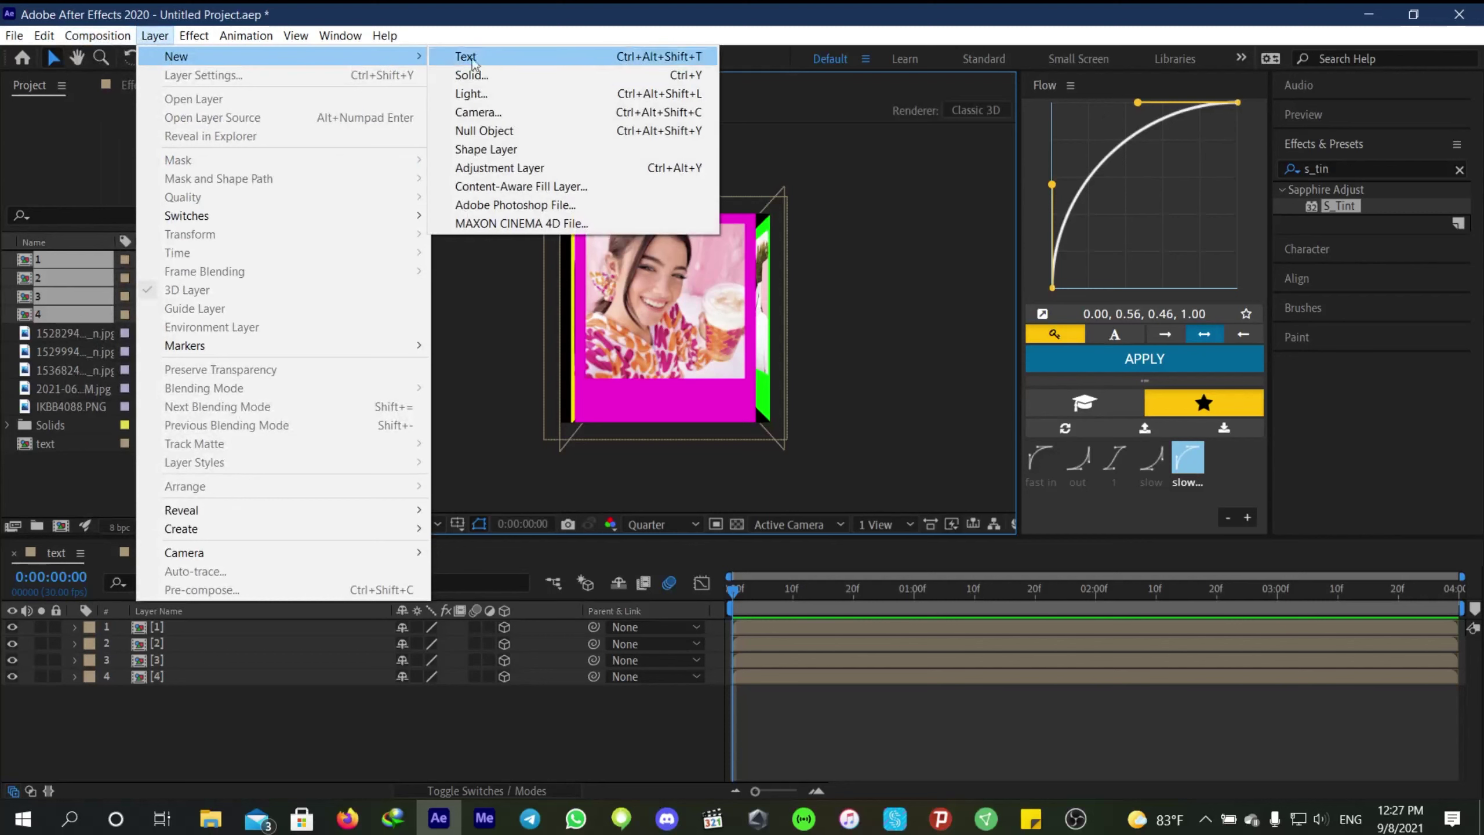
pyautogui.click(503, 132)
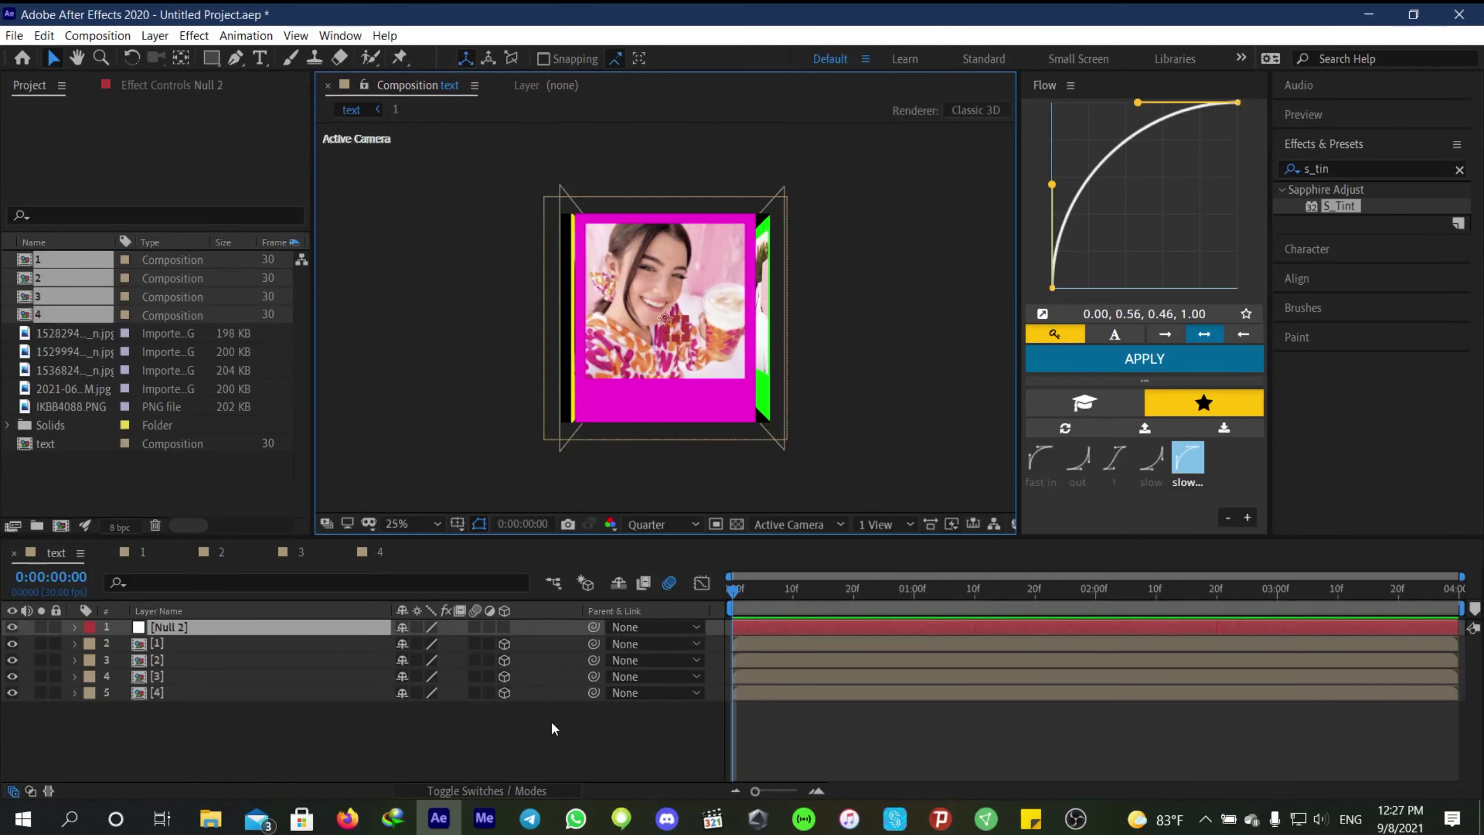
pyautogui.moveTo(191, 723); pyautogui.dragTo(132, 642)
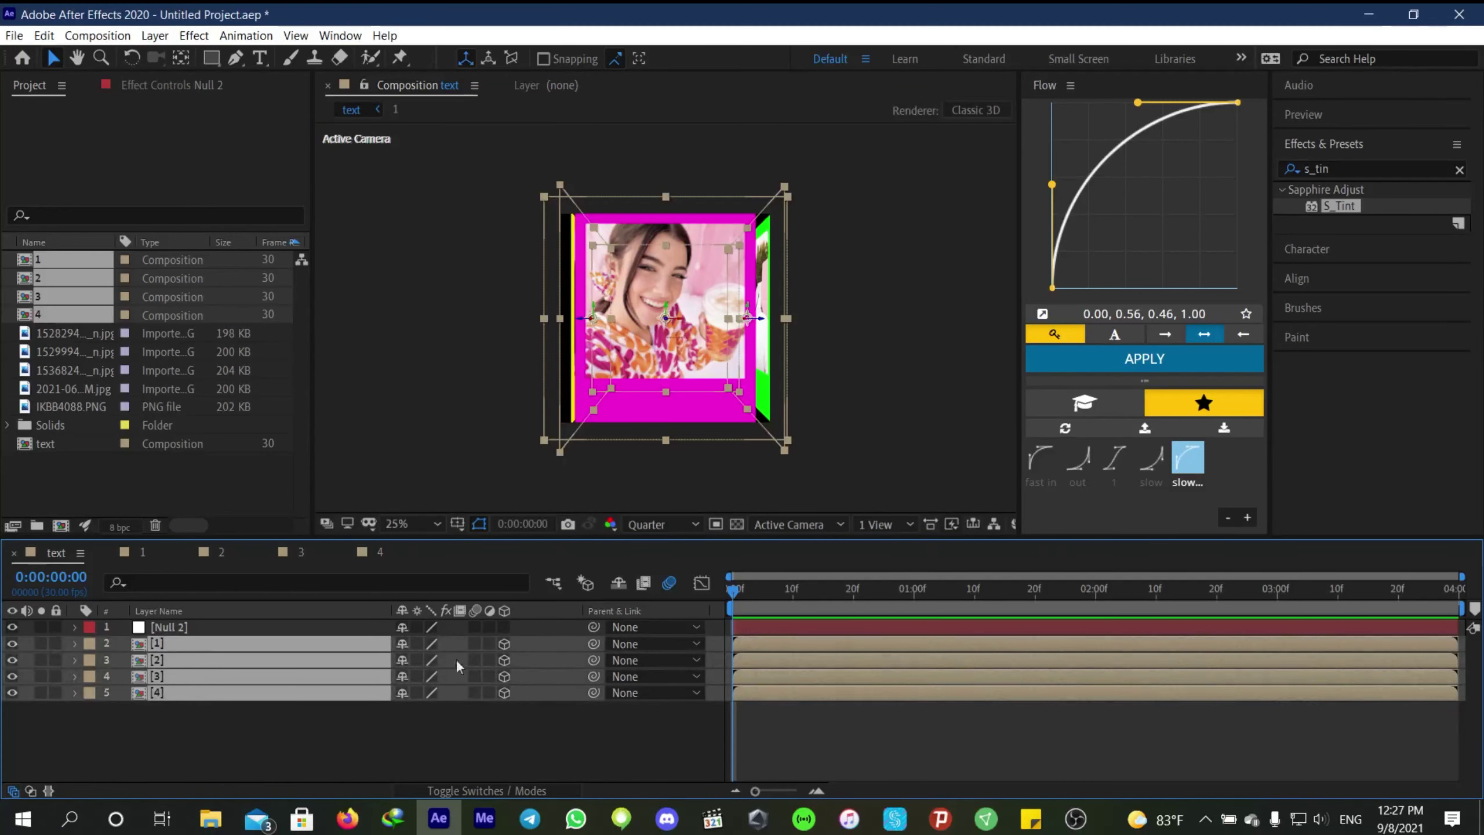
pyautogui.moveTo(592, 643); pyautogui.dragTo(756, 622)
pyautogui.click(756, 622)
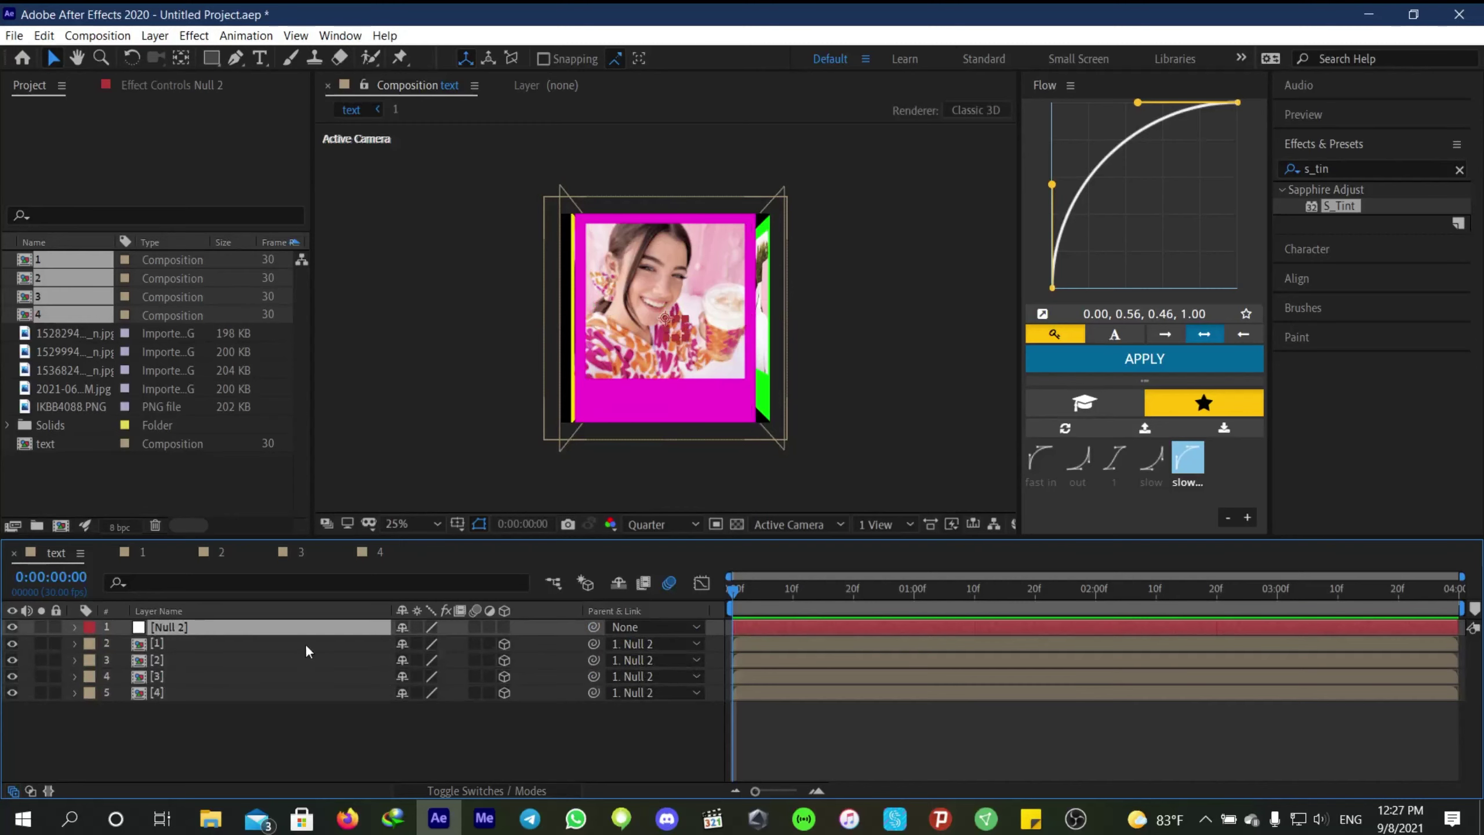
# Make the null a 3D layer and enable motion blur on the null and the four polaroid layers.
pyautogui.click(73, 628)
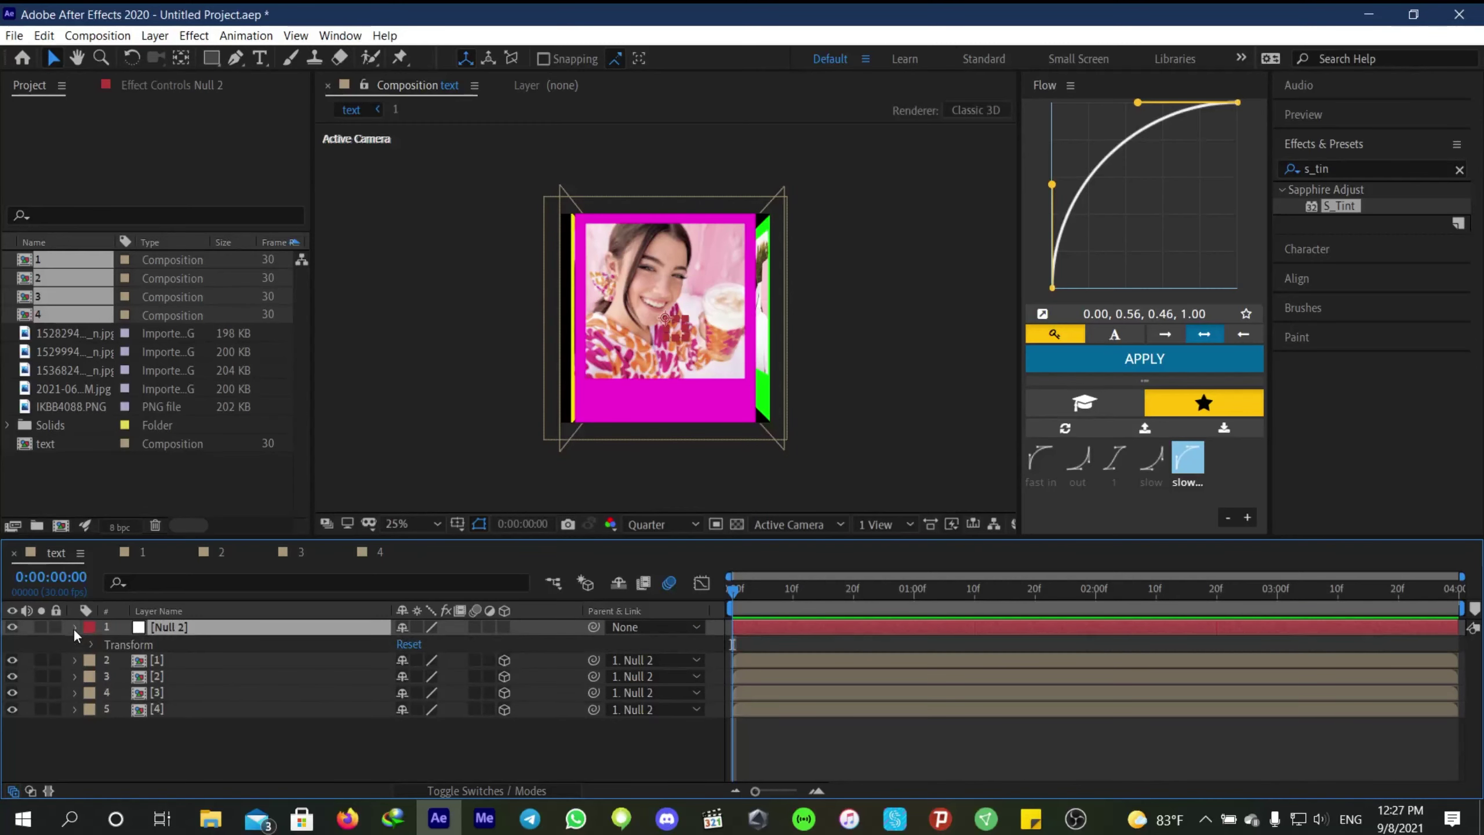
pyautogui.click(73, 628)
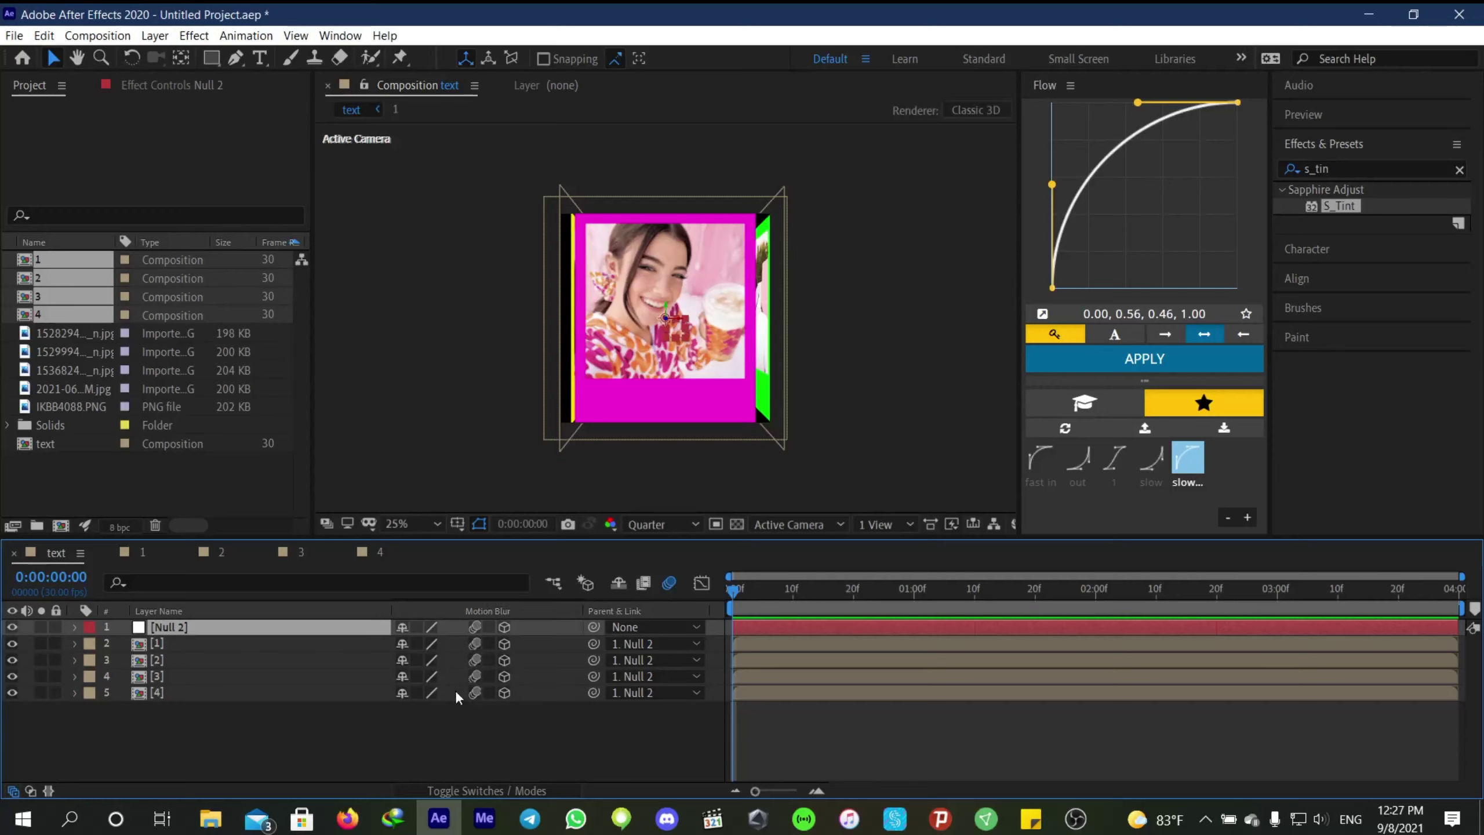
pyautogui.click(802, 743)
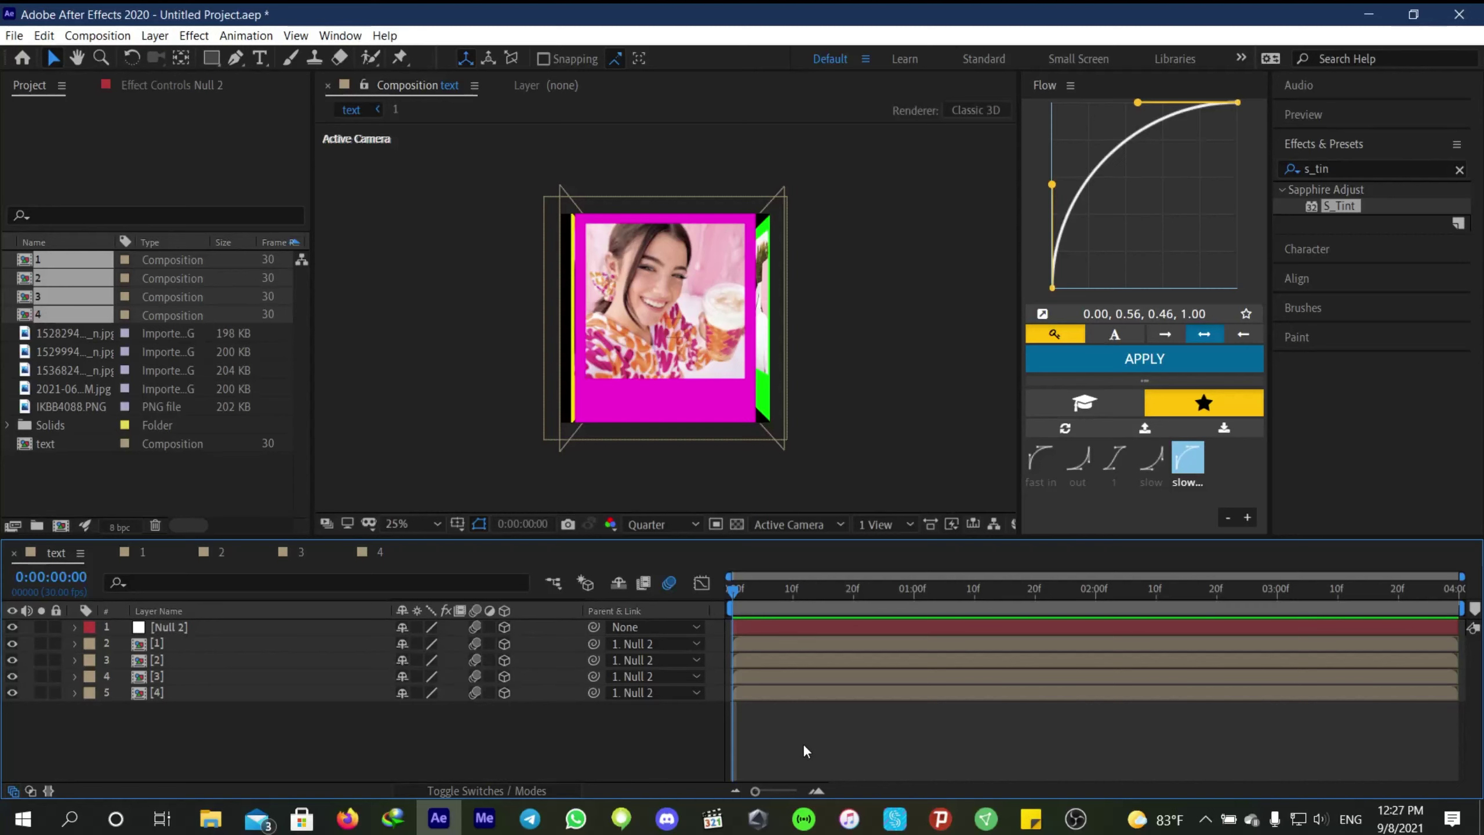
# Animate the null's Scale with keyframes from 132% at 0:00:00:00 to 71% at a second, later point in the timeline.
pyautogui.click(75, 627)
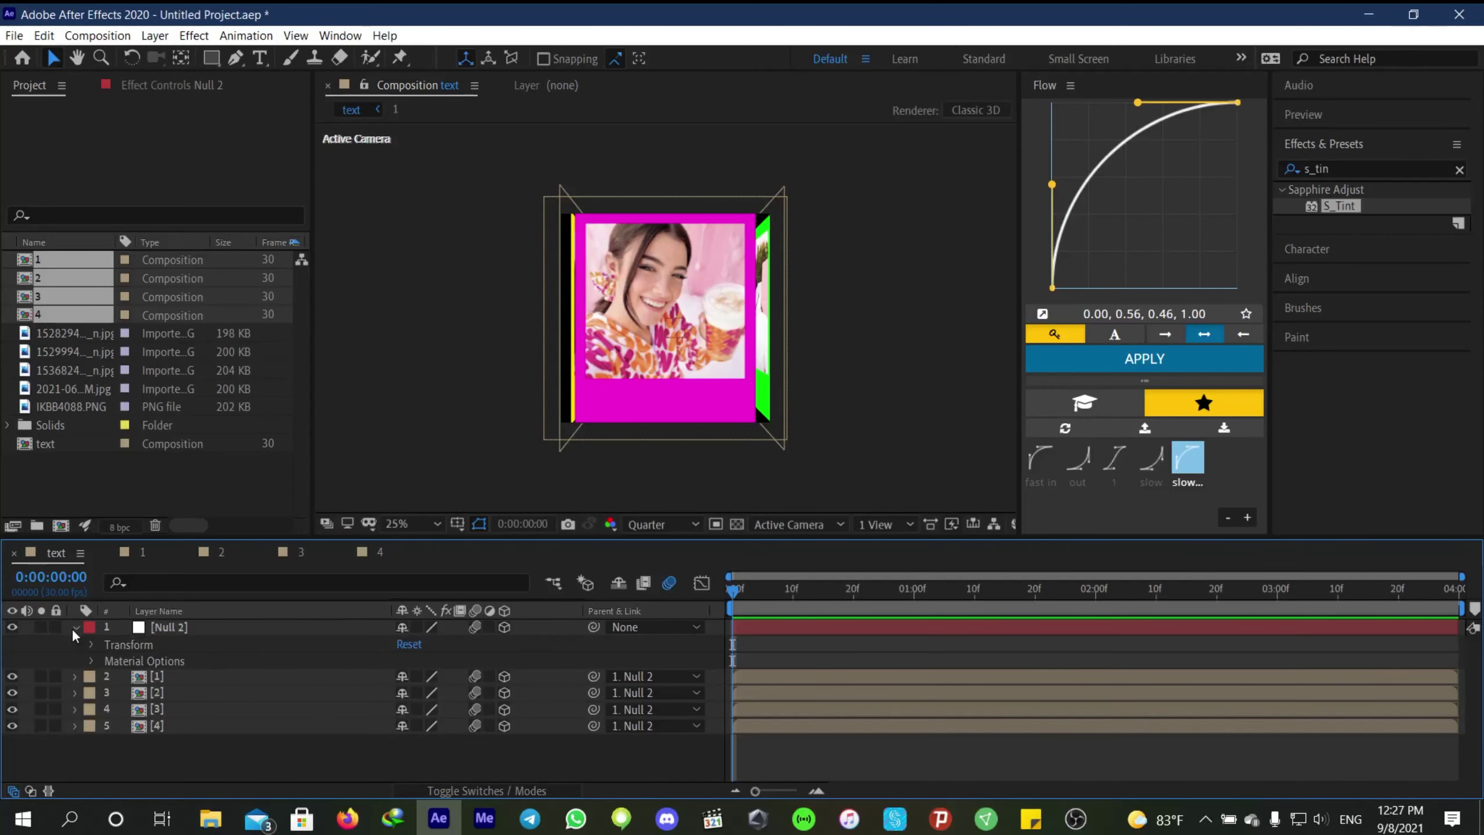
pyautogui.click(92, 642)
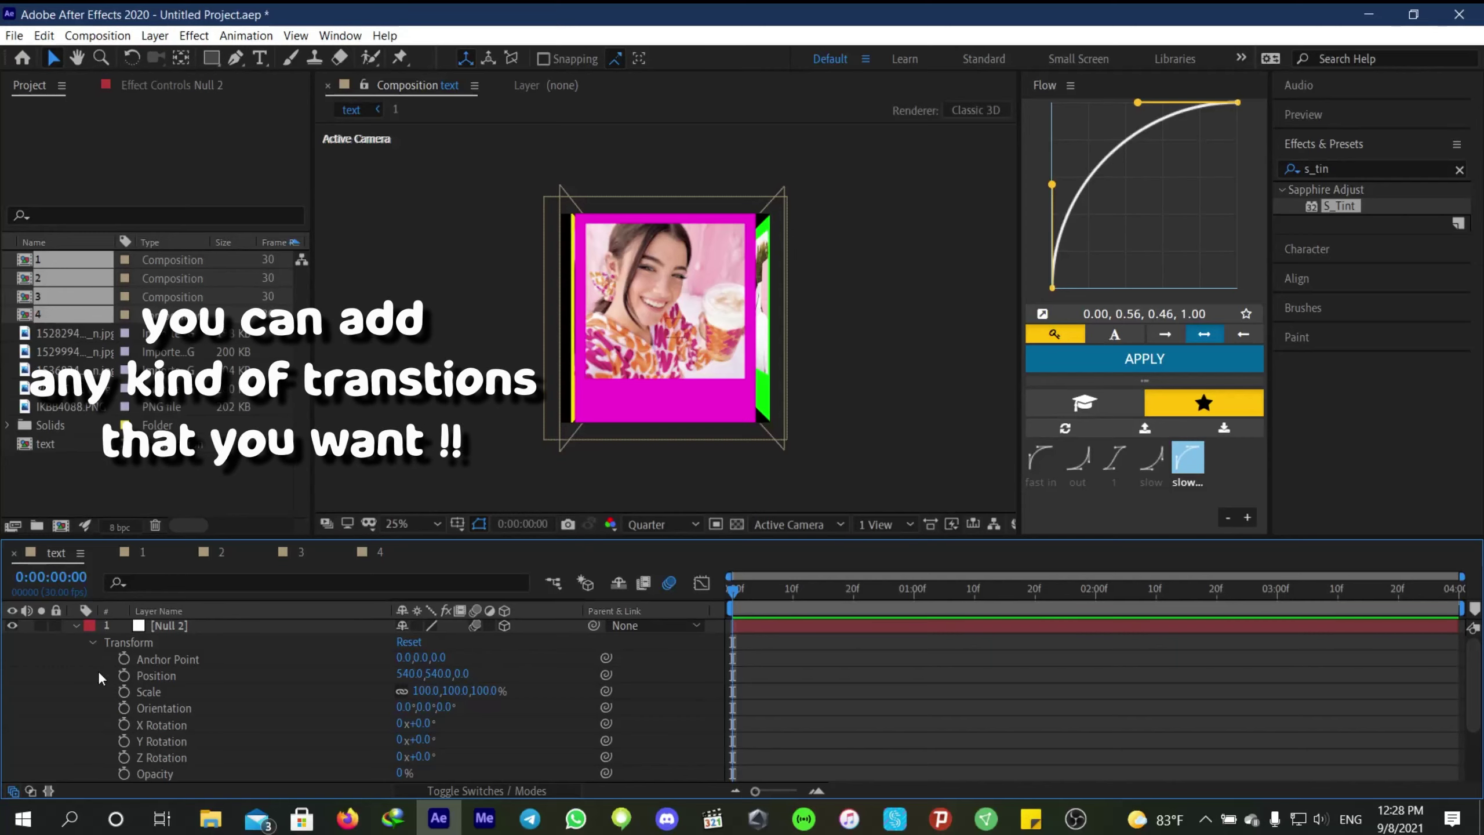
pyautogui.click(124, 691)
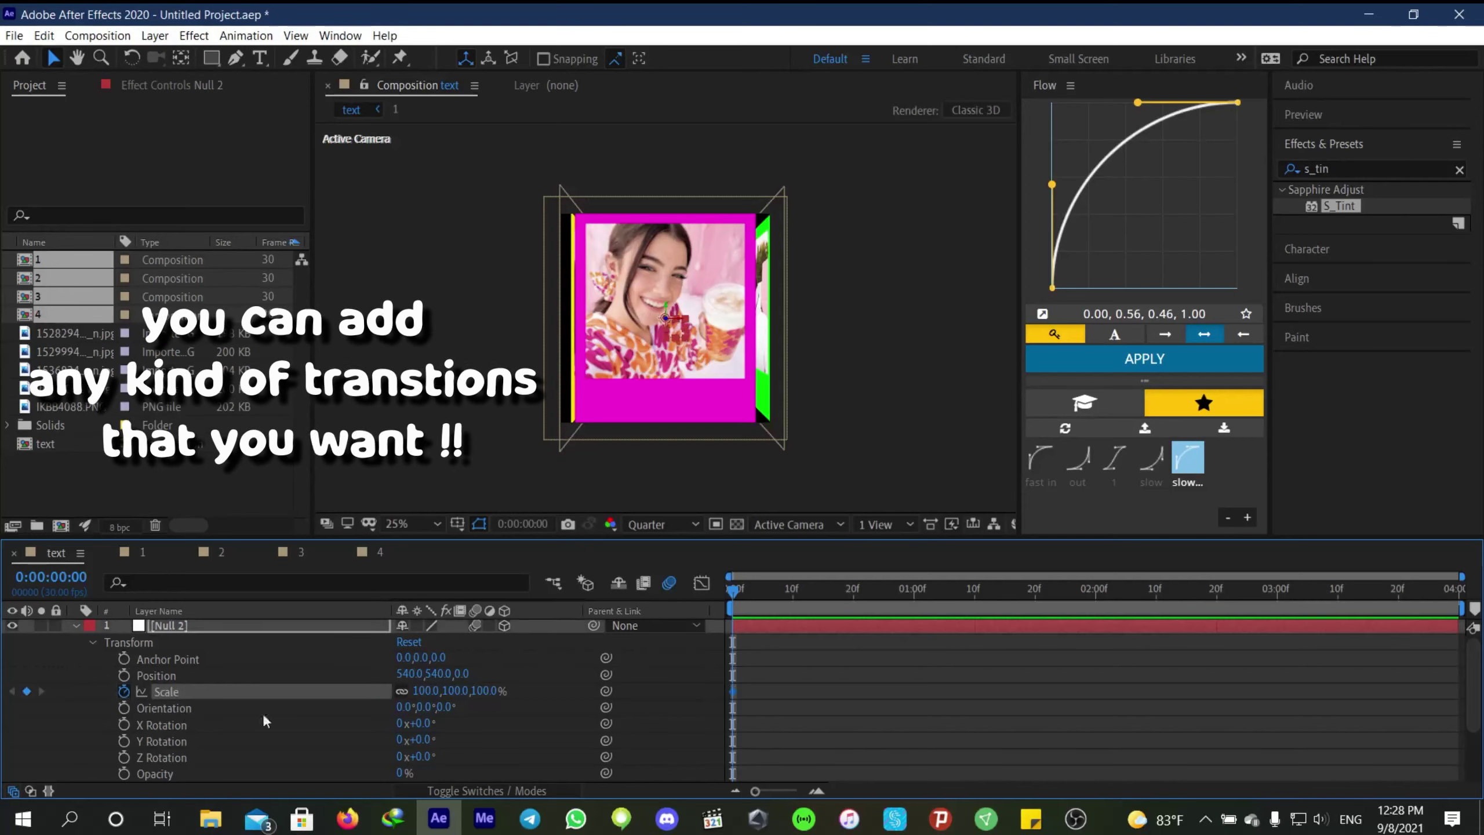
pyautogui.moveTo(434, 691); pyautogui.dragTo(457, 694)
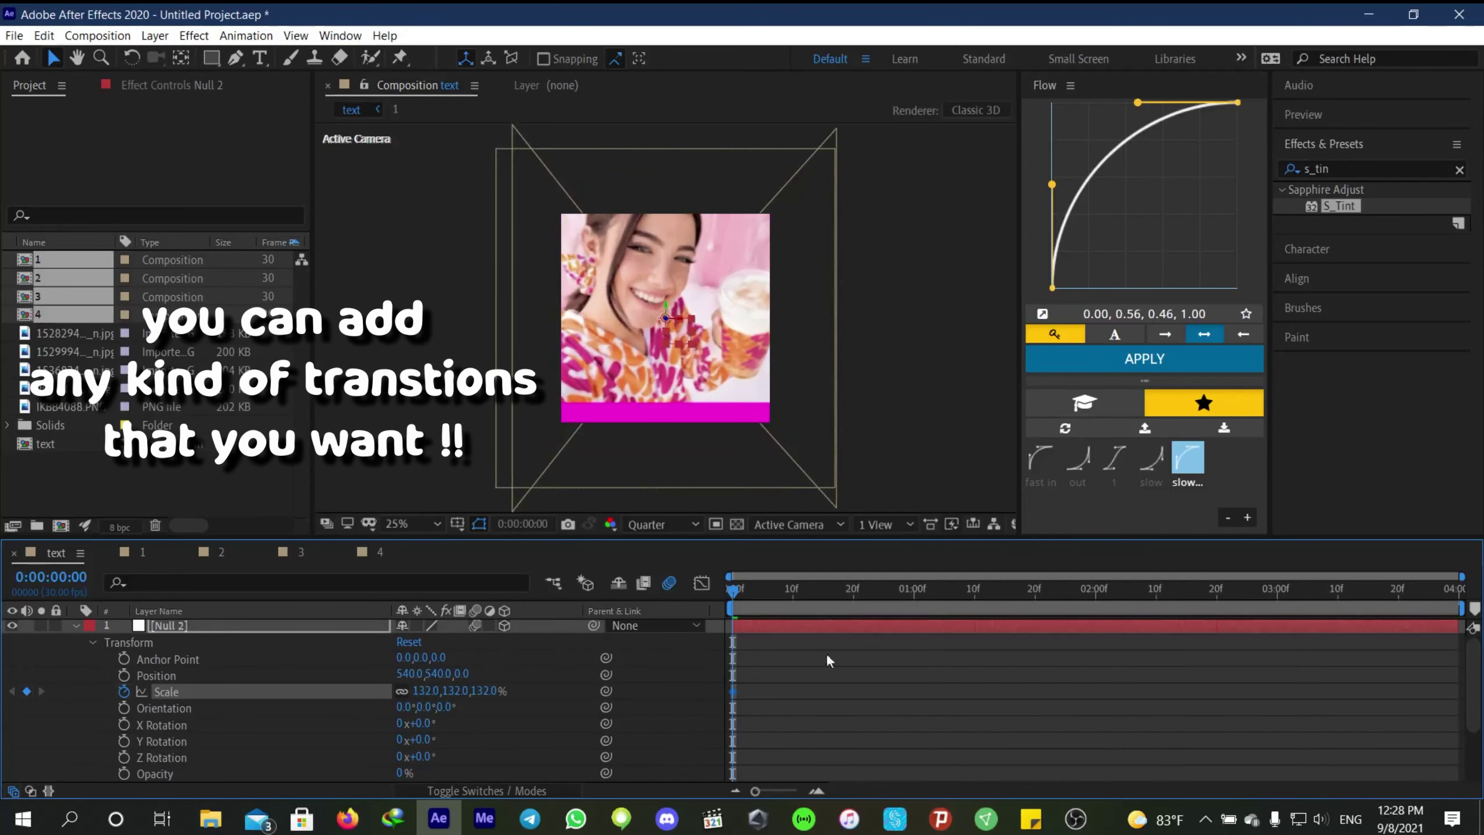
pyautogui.moveTo(749, 598); pyautogui.dragTo(979, 637)
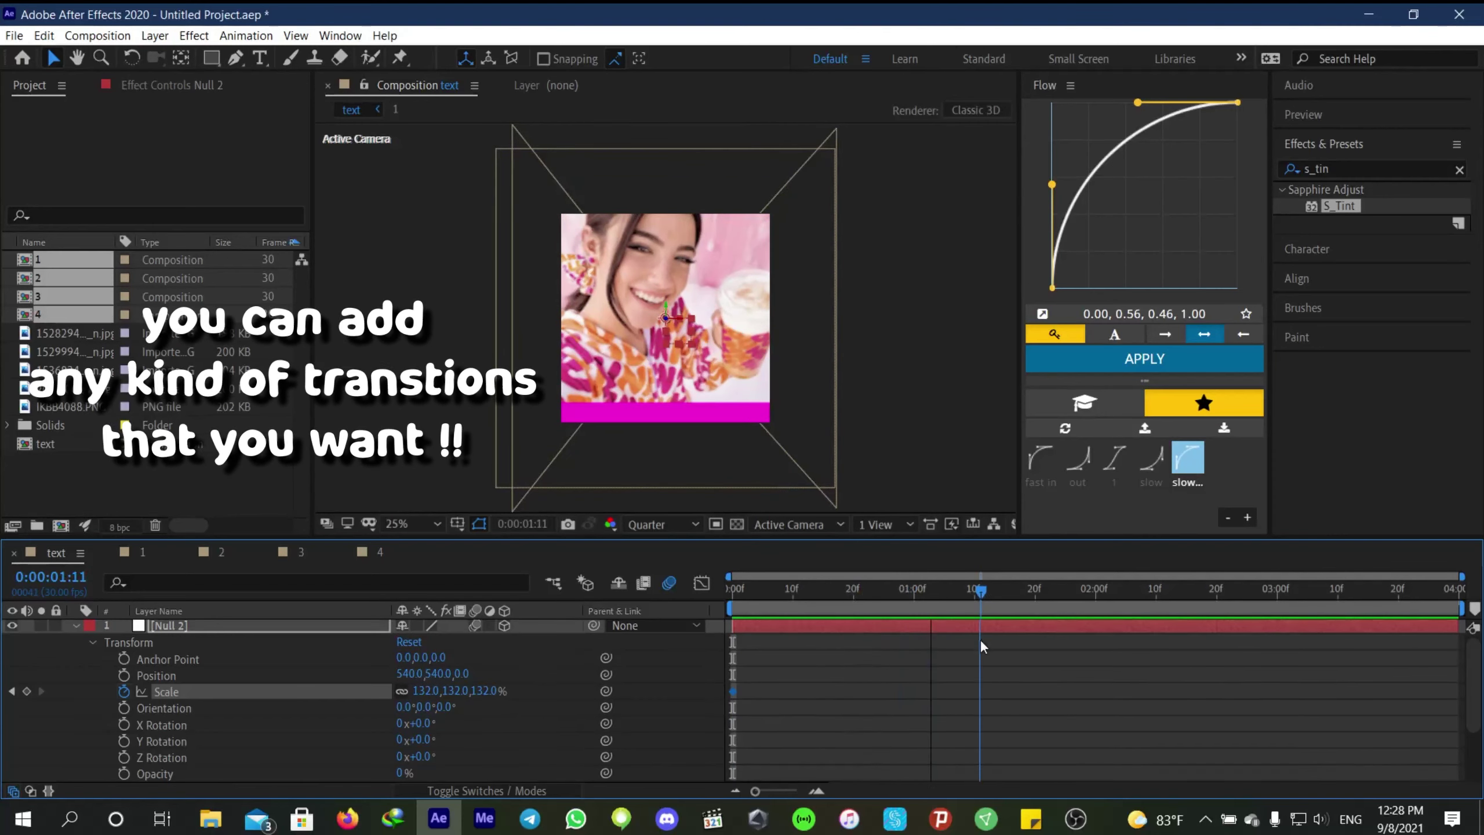
pyautogui.click(432, 691)
pyautogui.write('71')
pyautogui.press('Return')
# Ease the null's Scale keyframes with the fast in curve adjusted to 0.00, 0.75, 0.33, 0.99, shift the second keyframe, and preview.
pyautogui.click(1046, 450)
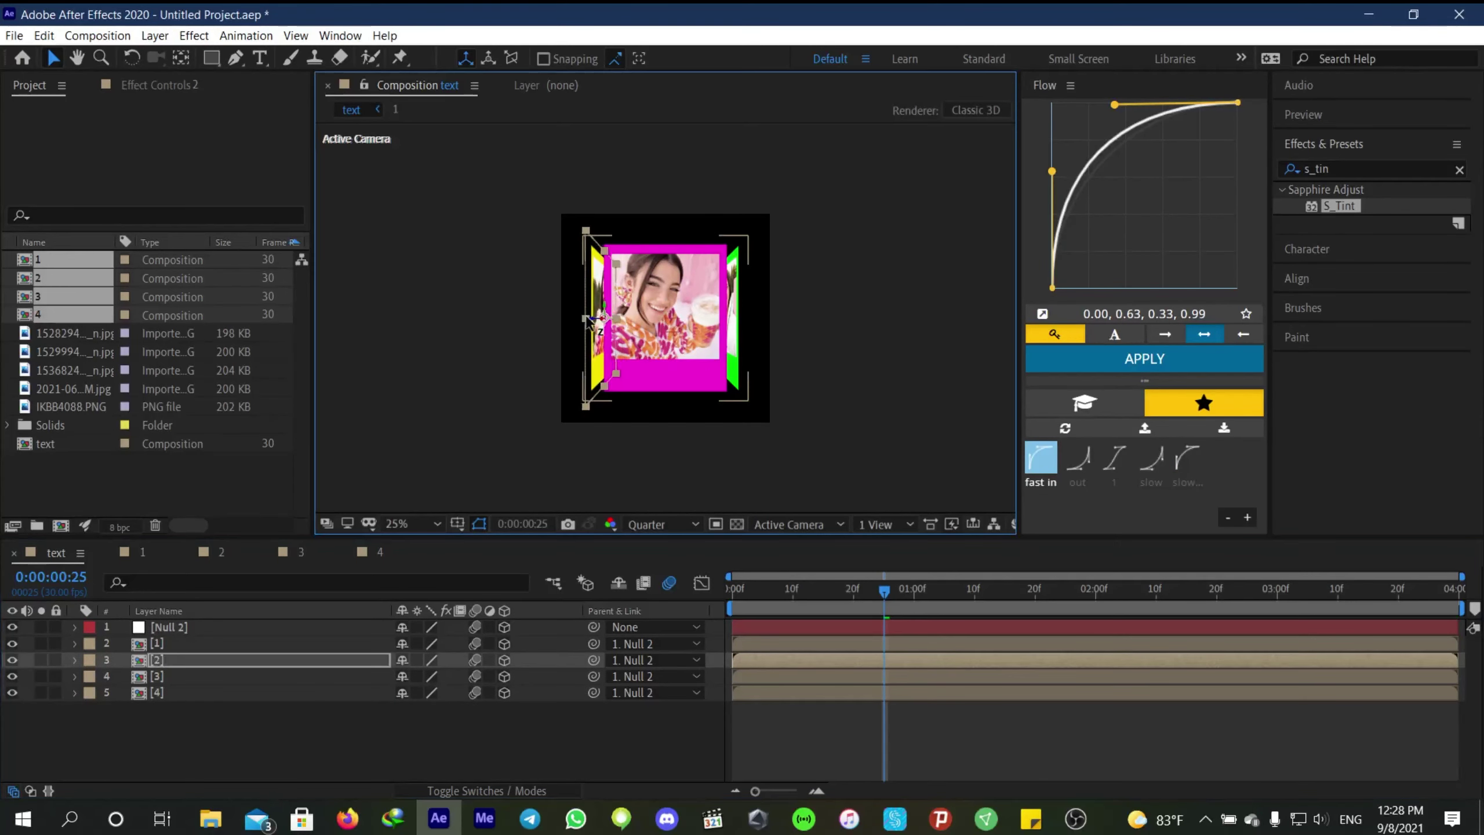
pyautogui.moveTo(894, 648); pyautogui.dragTo(876, 649)
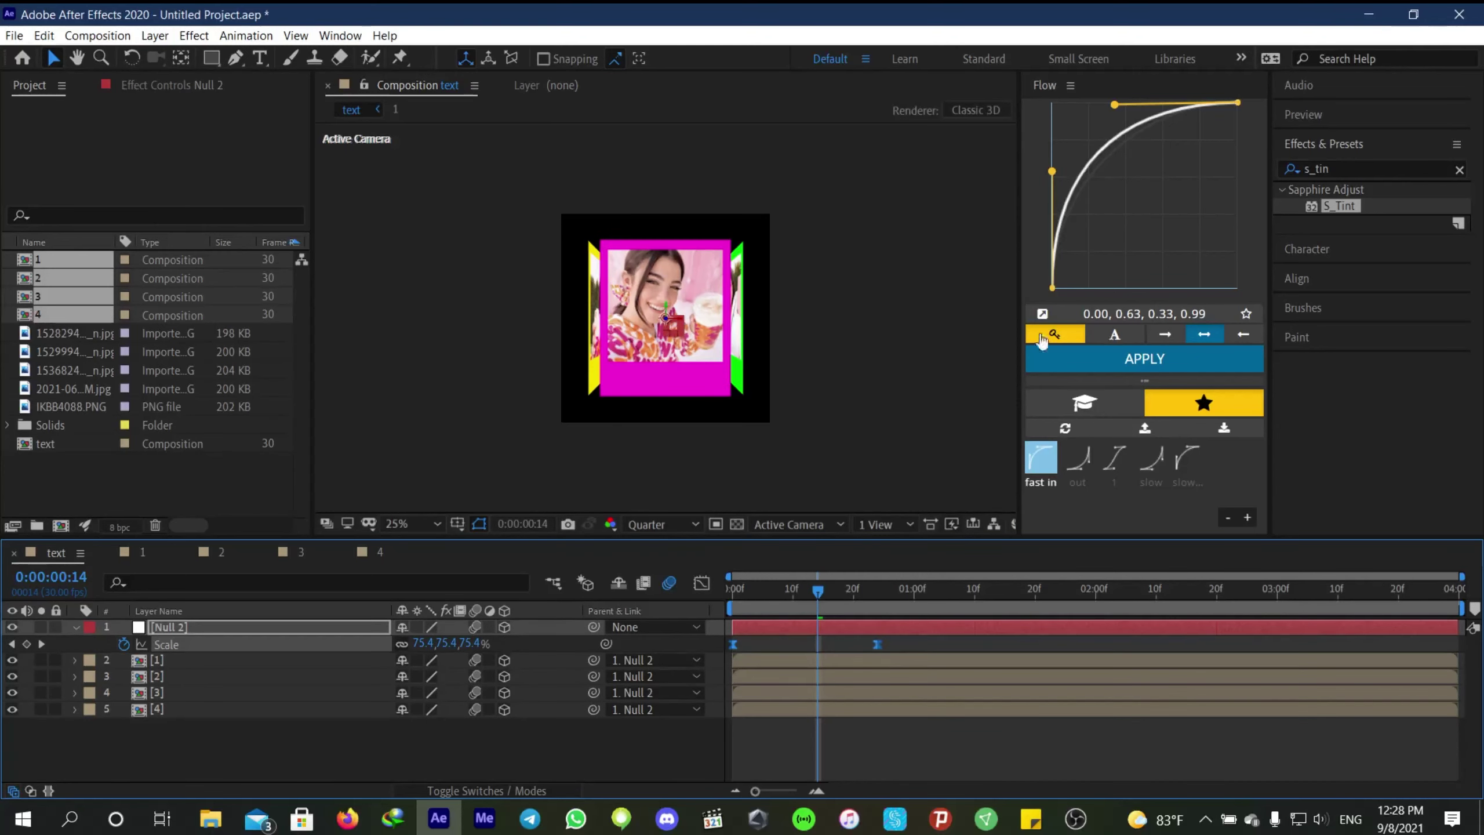
pyautogui.moveTo(1052, 171); pyautogui.dragTo(1052, 150)
pyautogui.click(1045, 368)
pyautogui.moveTo(817, 590); pyautogui.dragTo(703, 623)
pyautogui.press('space')
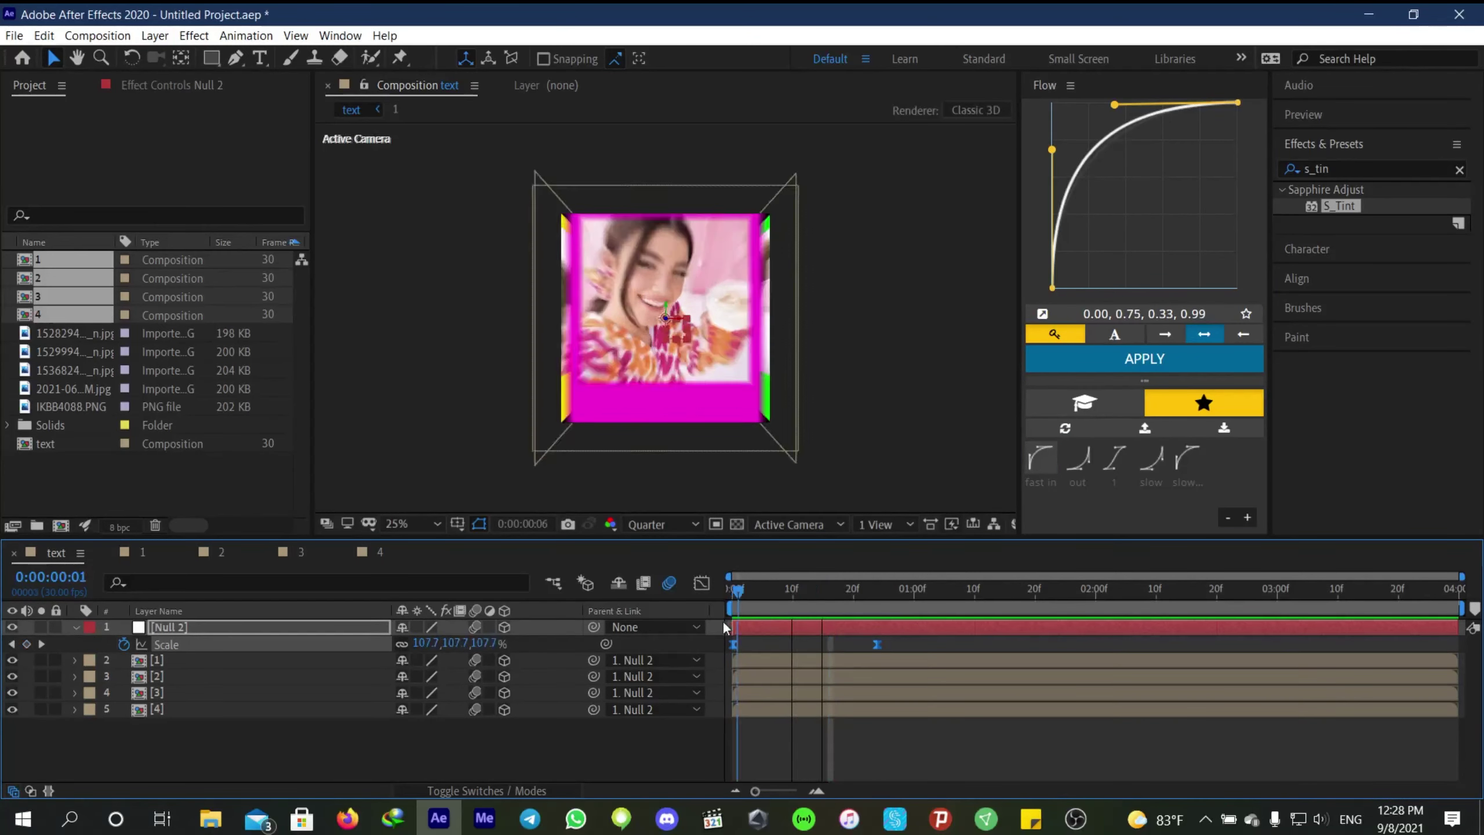
# Keyframe the null's Y Rotation at 0:00:00:00 and go to 0:00:00:21.
pyautogui.press('r')
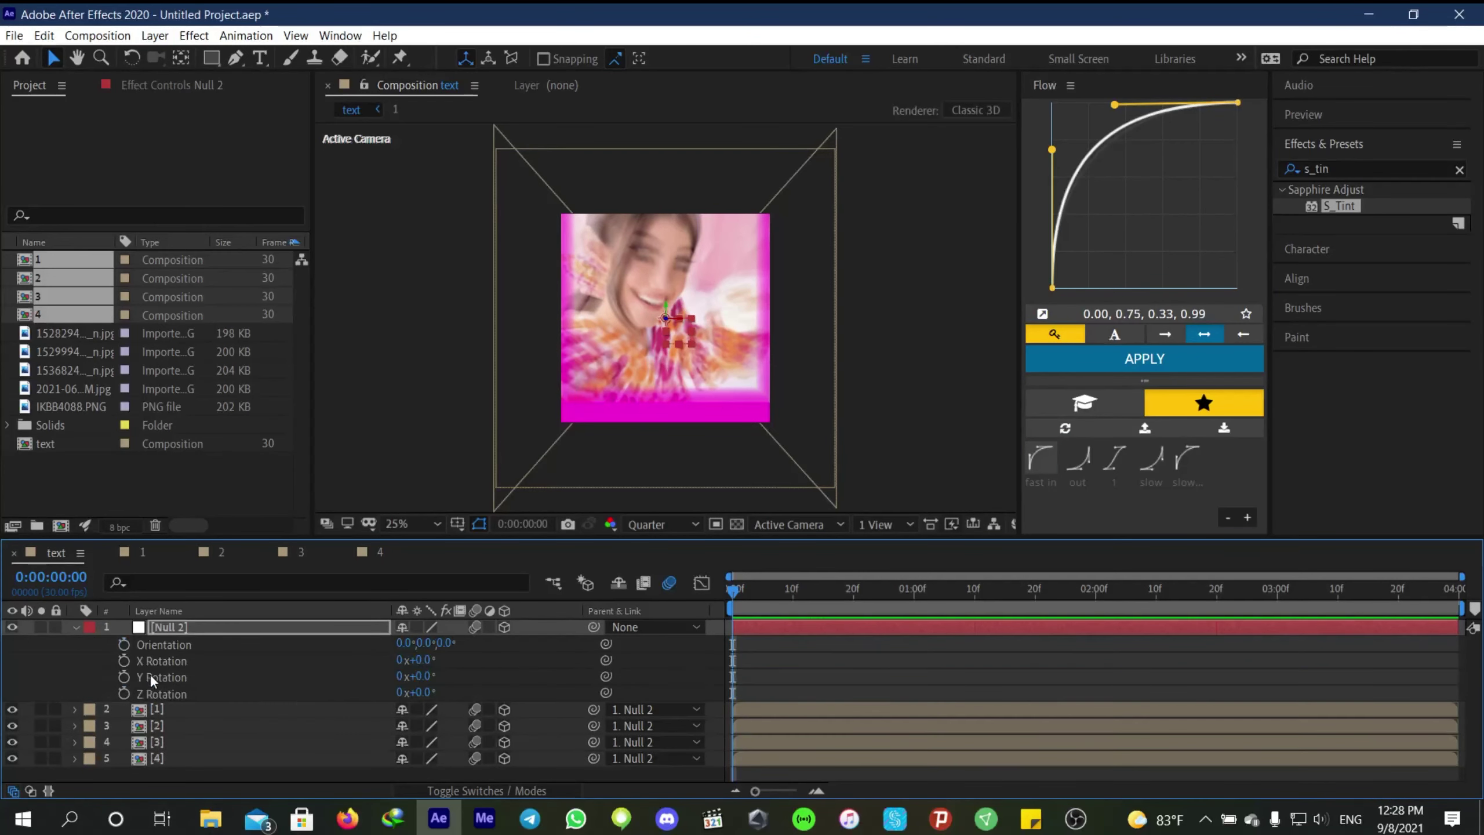
pyautogui.moveTo(747, 594); pyautogui.dragTo(859, 590)
pyautogui.moveTo(432, 676); pyautogui.dragTo(503, 673)
pyautogui.hotkey('ctrl', 'z')
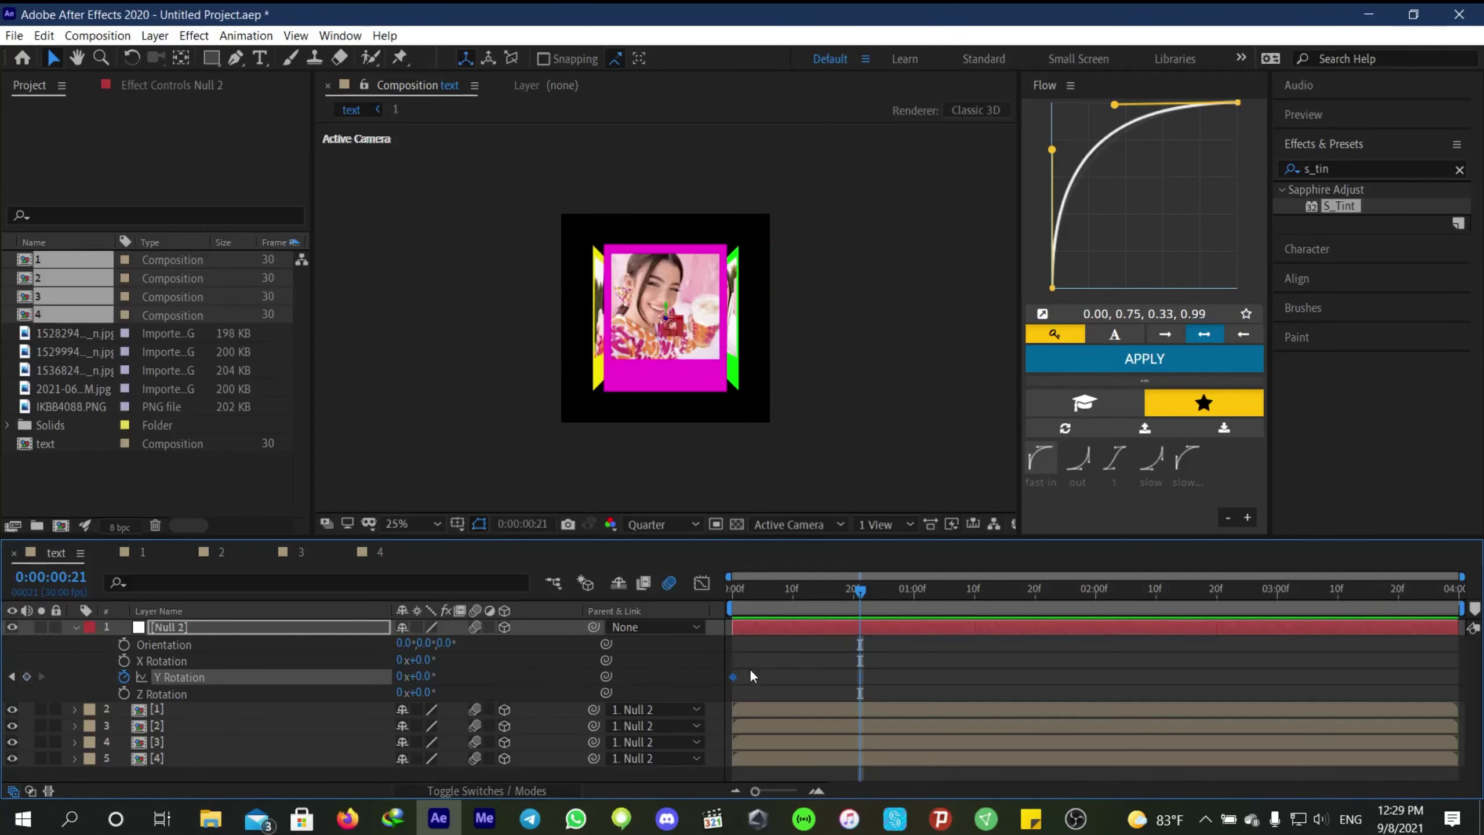
pyautogui.click(777, 672)
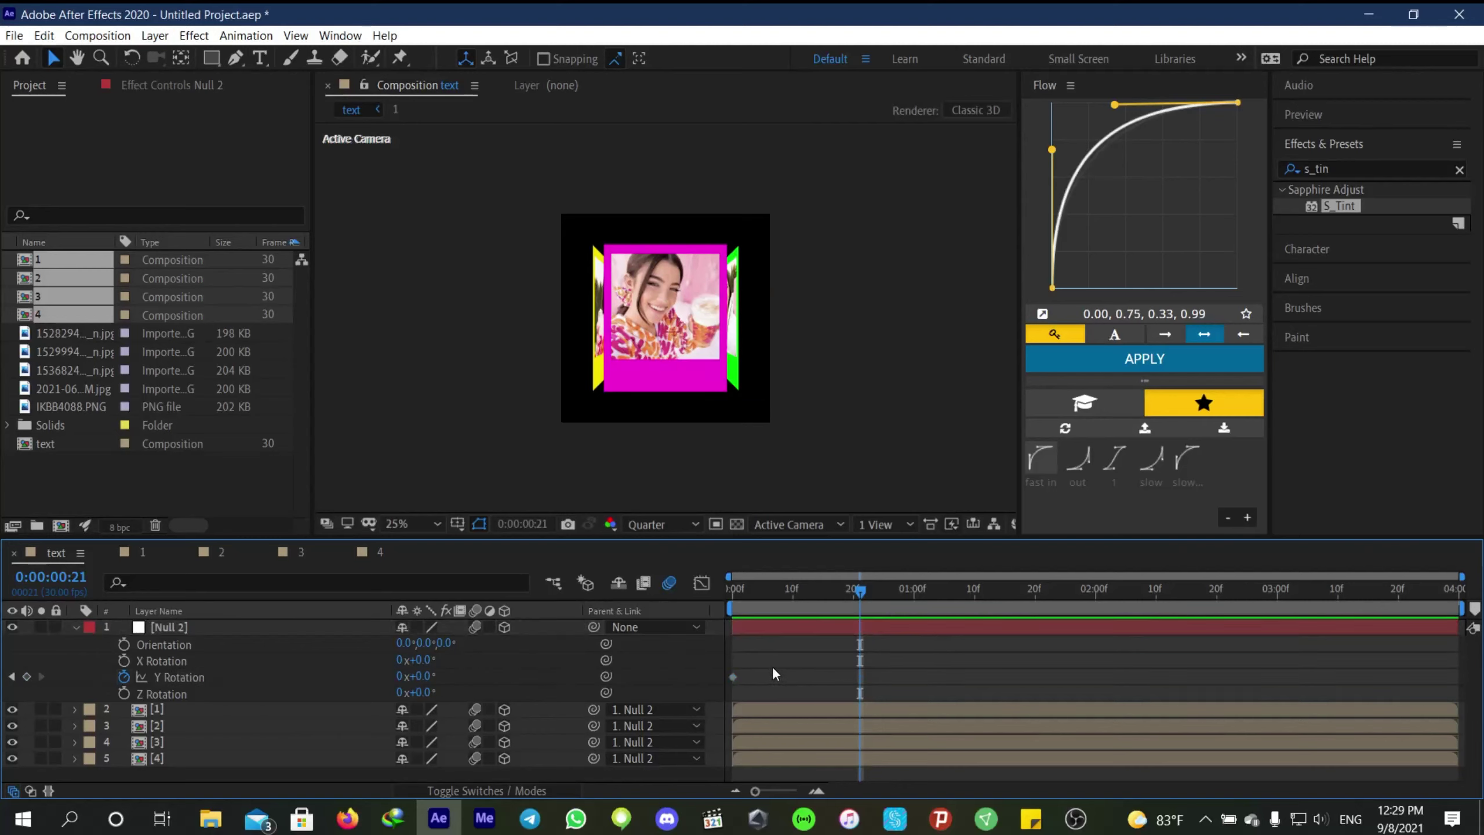
pyautogui.moveTo(416, 675); pyautogui.dragTo(734, 658)
pyautogui.hotkey('ctrl', 'z')
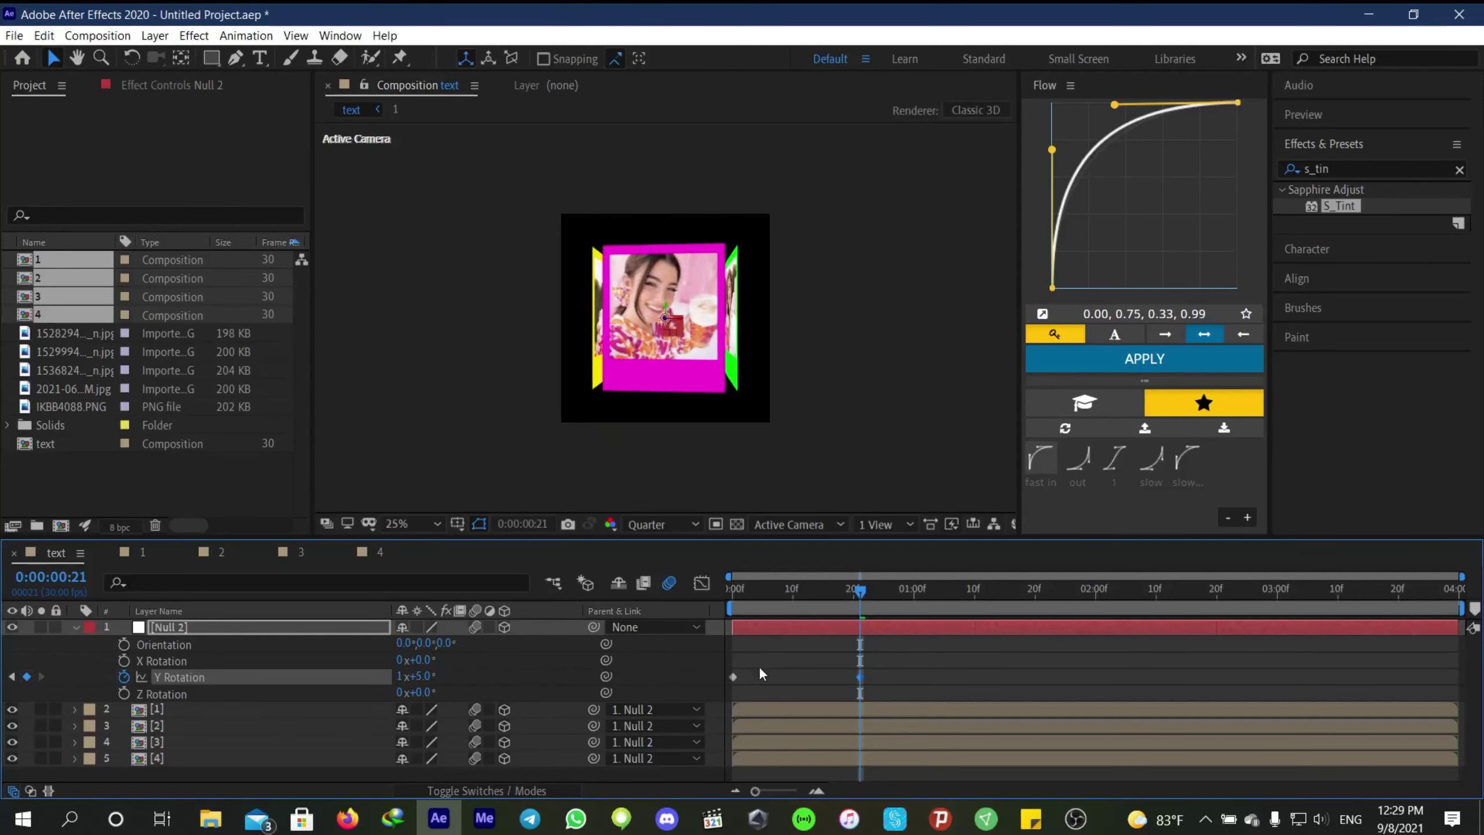
# Set the Z value of the null's Anchor Point to 238 so the box turns around its centre.
pyautogui.click(843, 626)
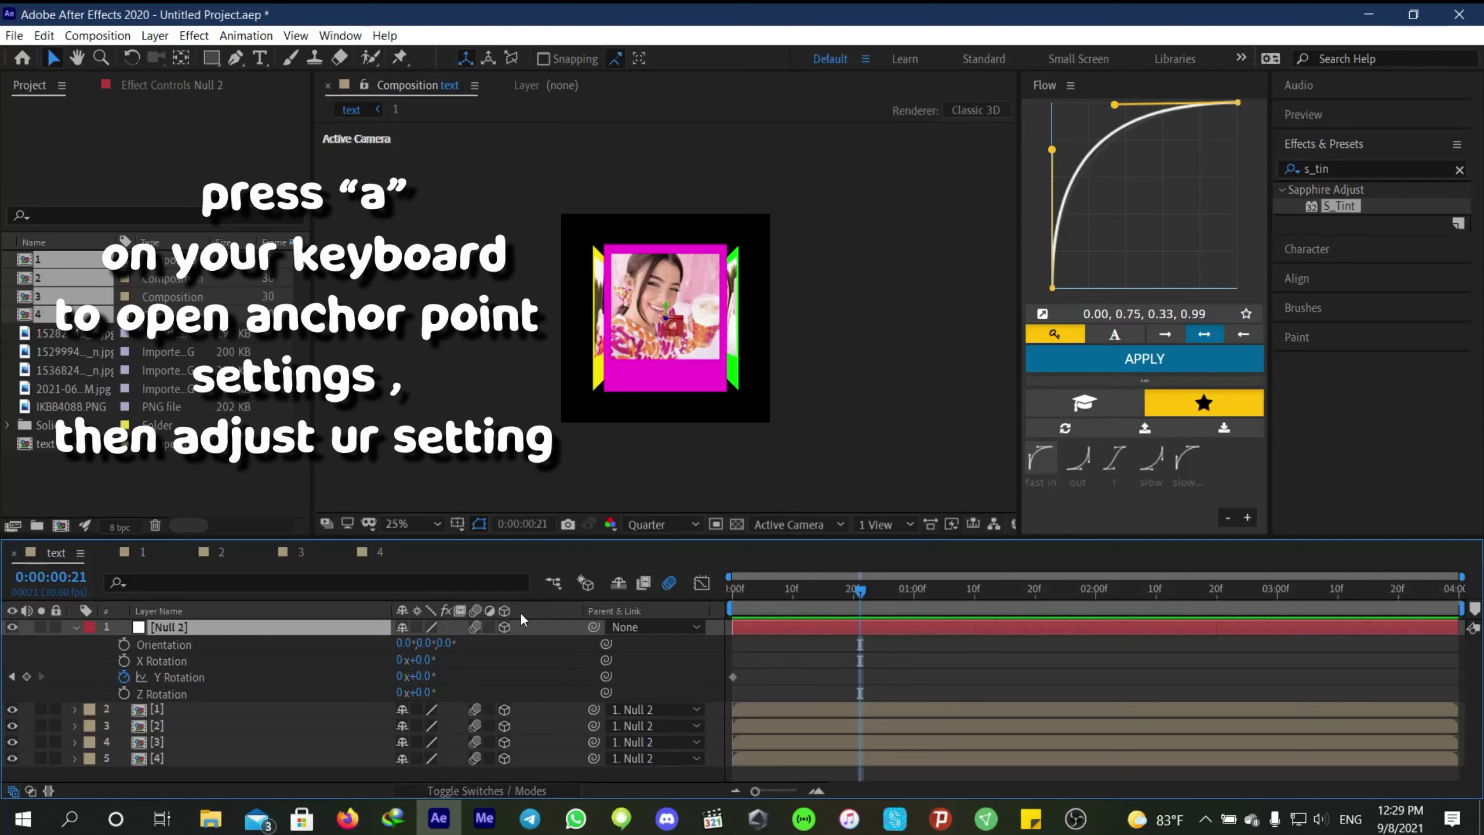
pyautogui.press('a')
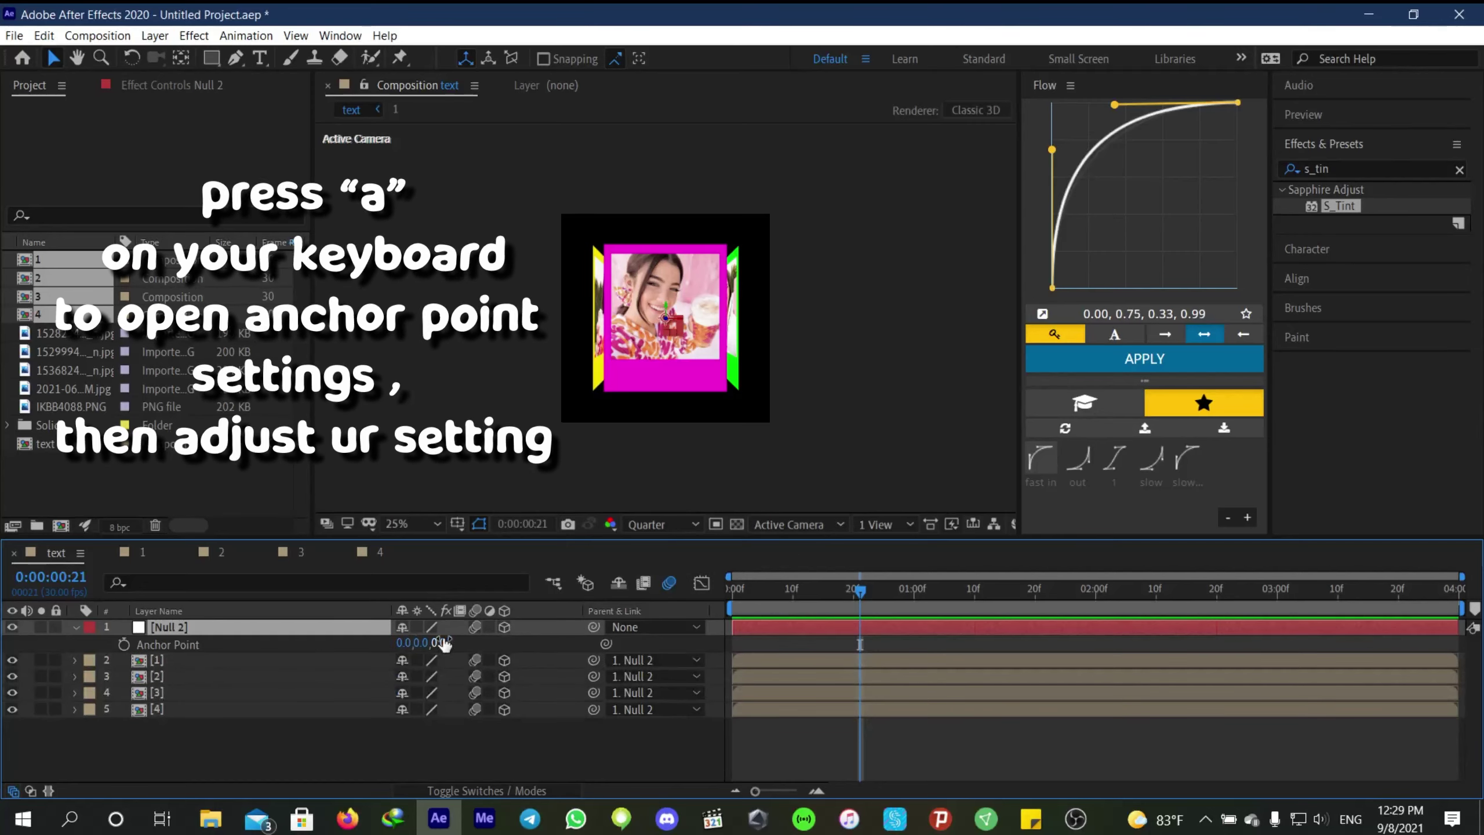
pyautogui.moveTo(422, 643); pyautogui.dragTo(683, 657)
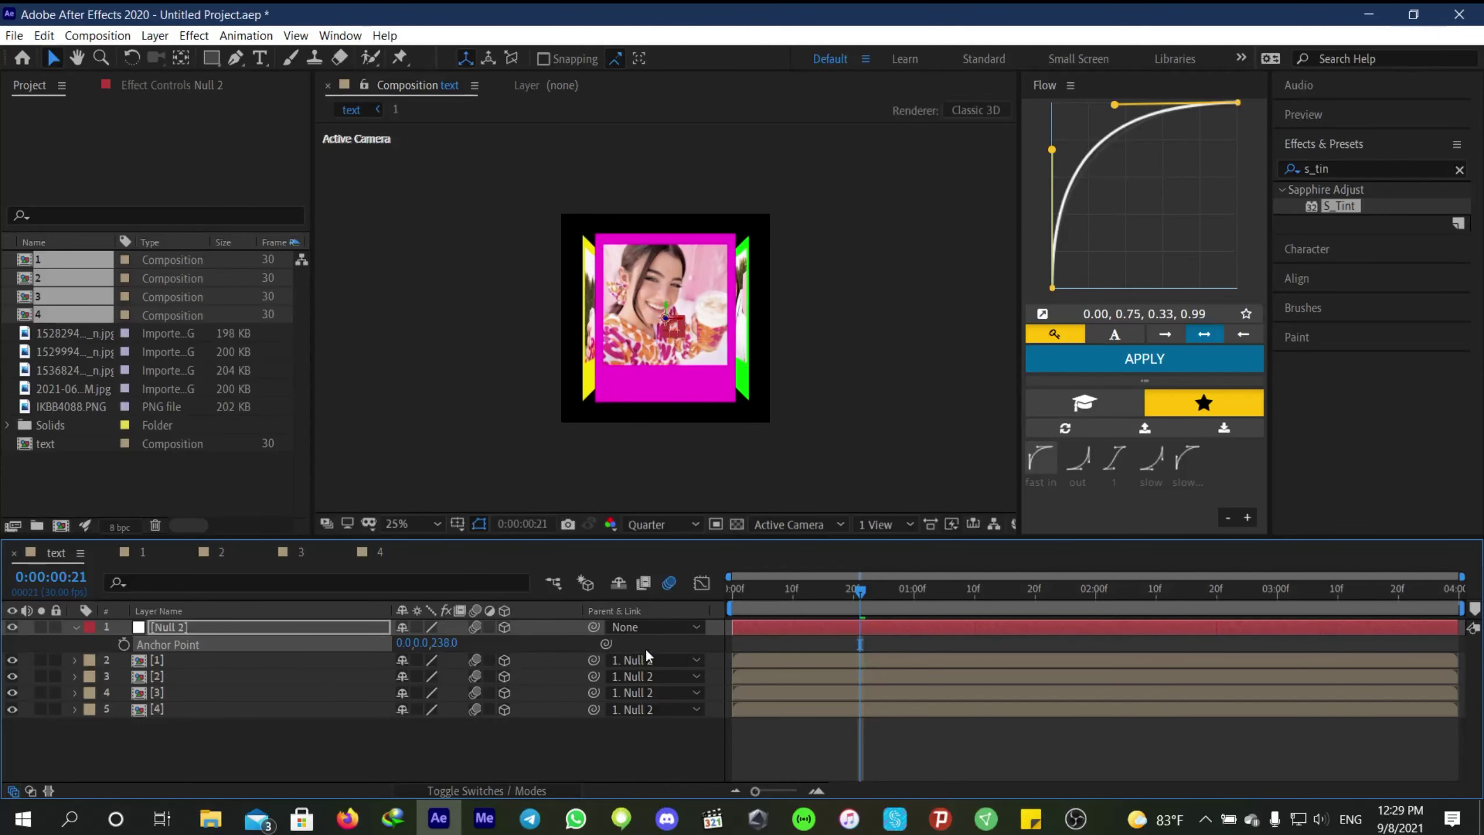
# Keyframe successive Y Rotation turns of the null at 0:00:00:21, 0:00:01:10 and 0:00:02:00, reaching 276° at the last one.
pyautogui.press('r')
pyautogui.moveTo(422, 680); pyautogui.dragTo(507, 673)
pyautogui.hotkey('ctrl', 'z')
pyautogui.moveTo(860, 590); pyautogui.dragTo(975, 591)
pyautogui.moveTo(422, 676); pyautogui.dragTo(506, 675)
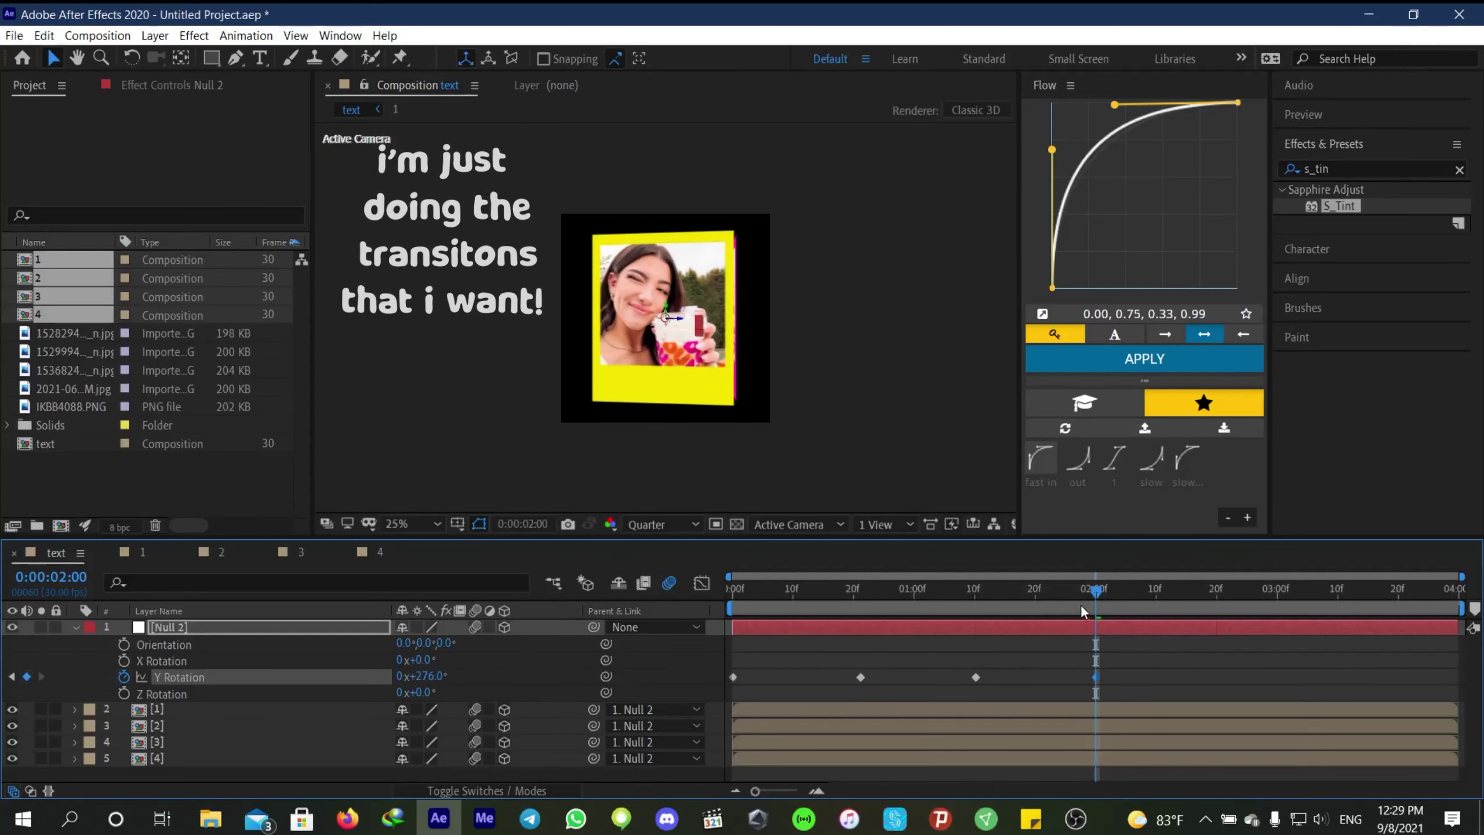
# Set the null's Y Rotation to 1x+0° at 0:00:02:20, ease the rotation keyframes, and preview the spin.
pyautogui.moveTo(1241, 627); pyautogui.dragTo(1216, 628)
pyautogui.moveTo(422, 677); pyautogui.dragTo(453, 676)
pyautogui.click(427, 676)
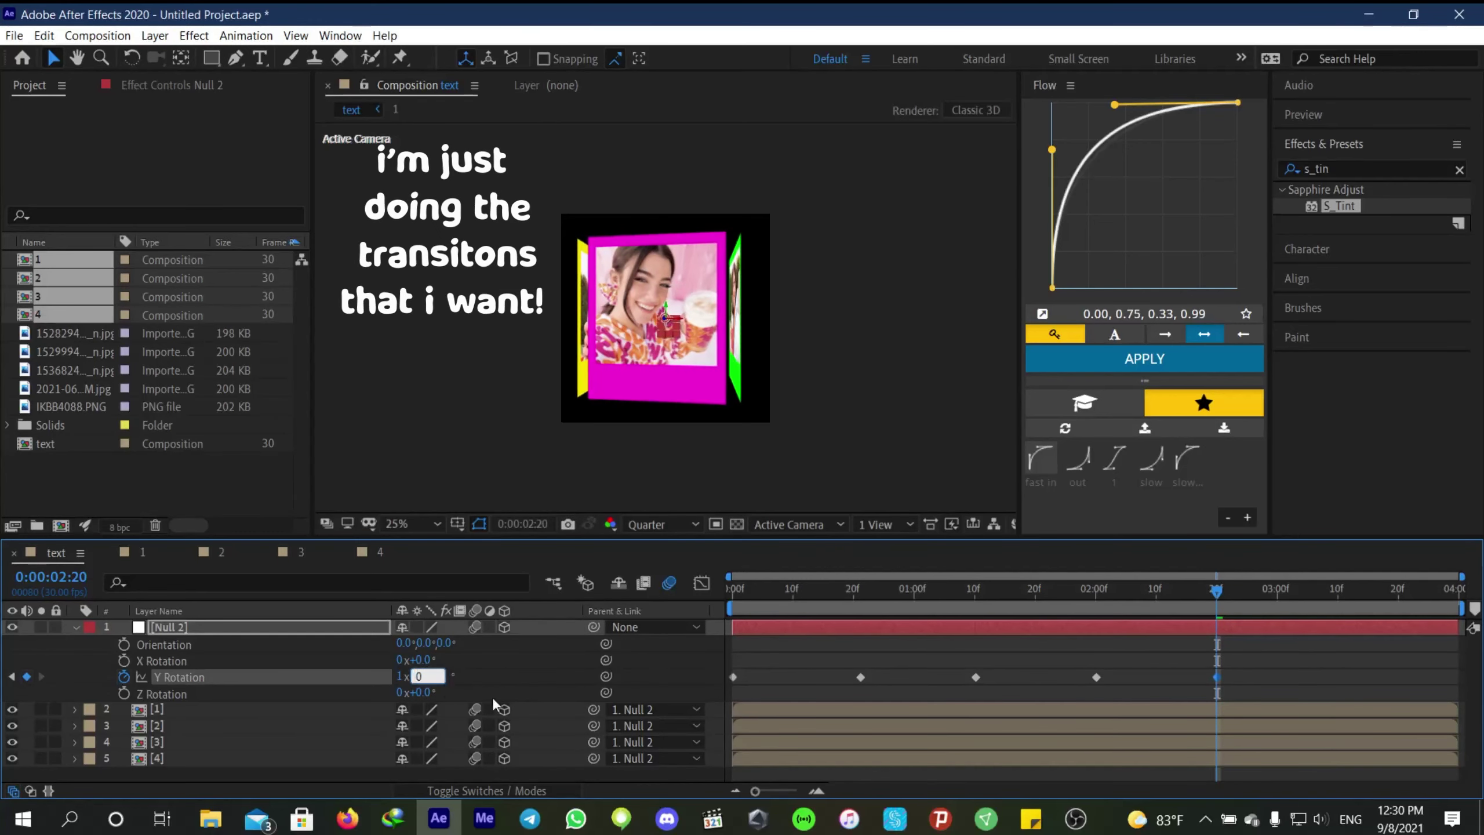
pyautogui.press('Return')
pyautogui.press('space')
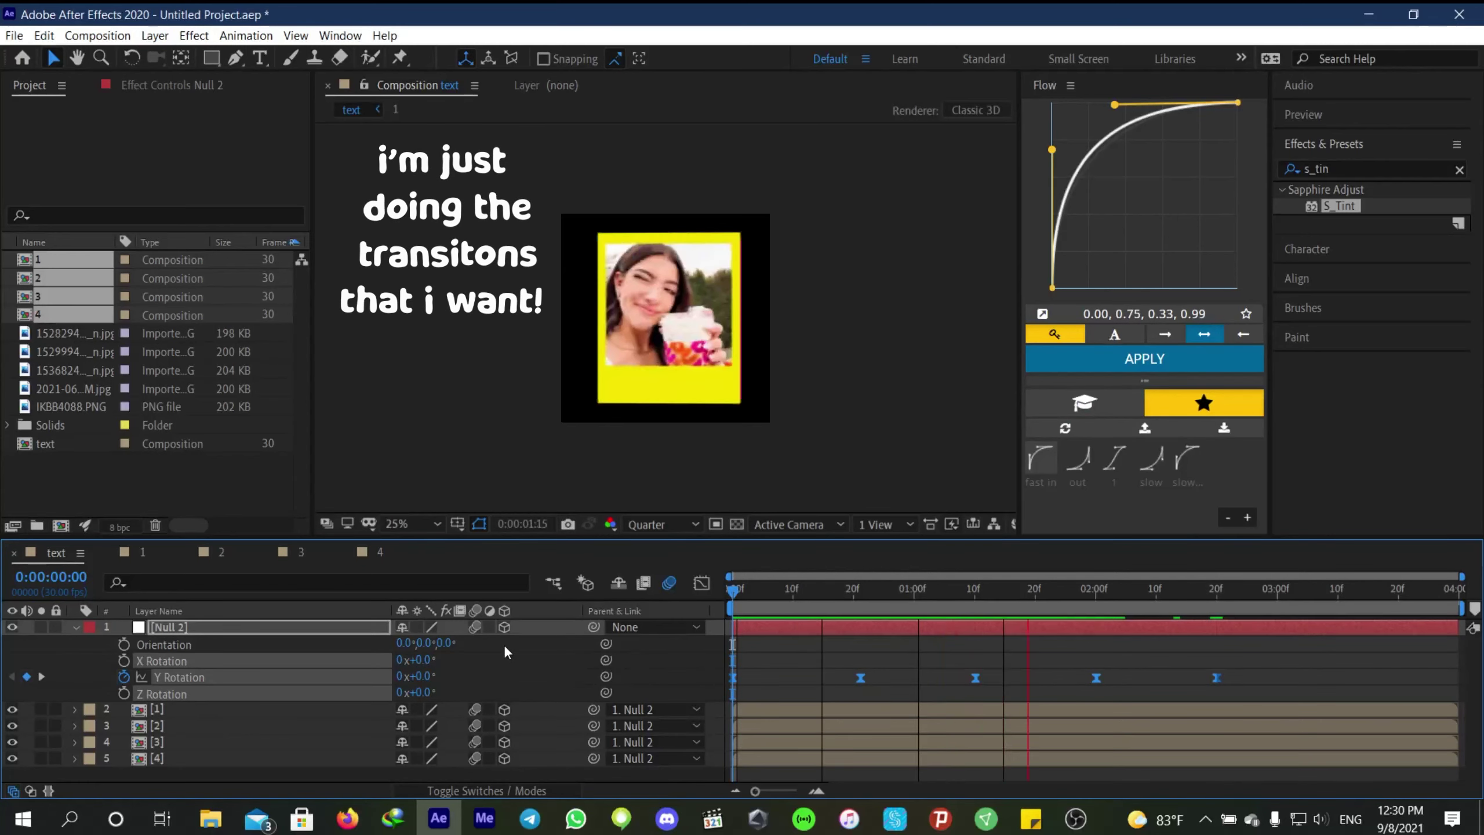
# Keyframe the null's Scale and X Rotation at 0:00:02:20, and set the Scale to 144% at 0:00:03:29.
pyautogui.click(1218, 608)
pyautogui.hotkey('alt', 'shift', 's')
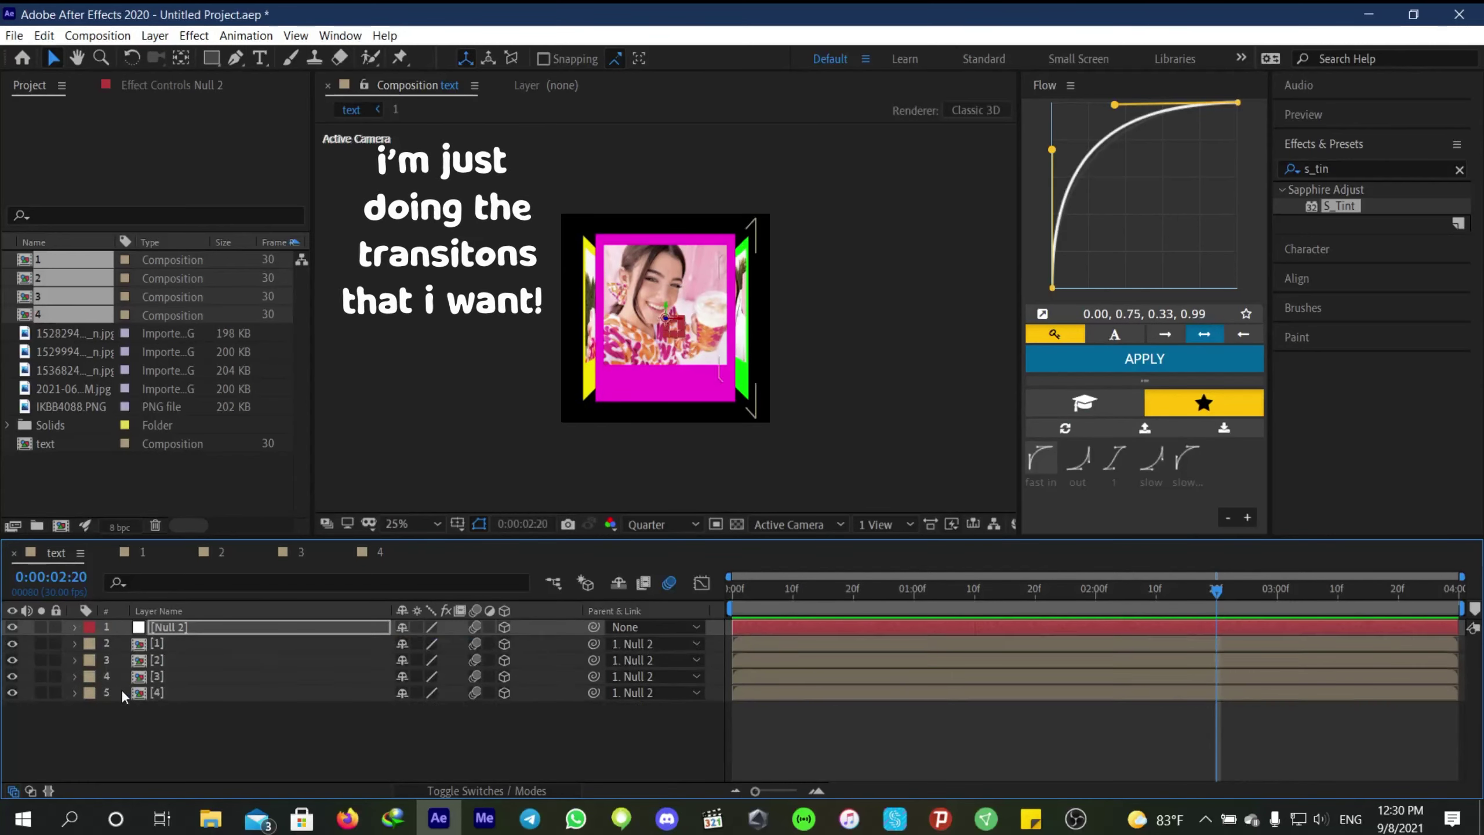
pyautogui.press('u')
pyautogui.click(124, 694)
pyautogui.moveTo(1205, 608); pyautogui.dragTo(1455, 610)
pyautogui.hotkey('ctrl', 'v')
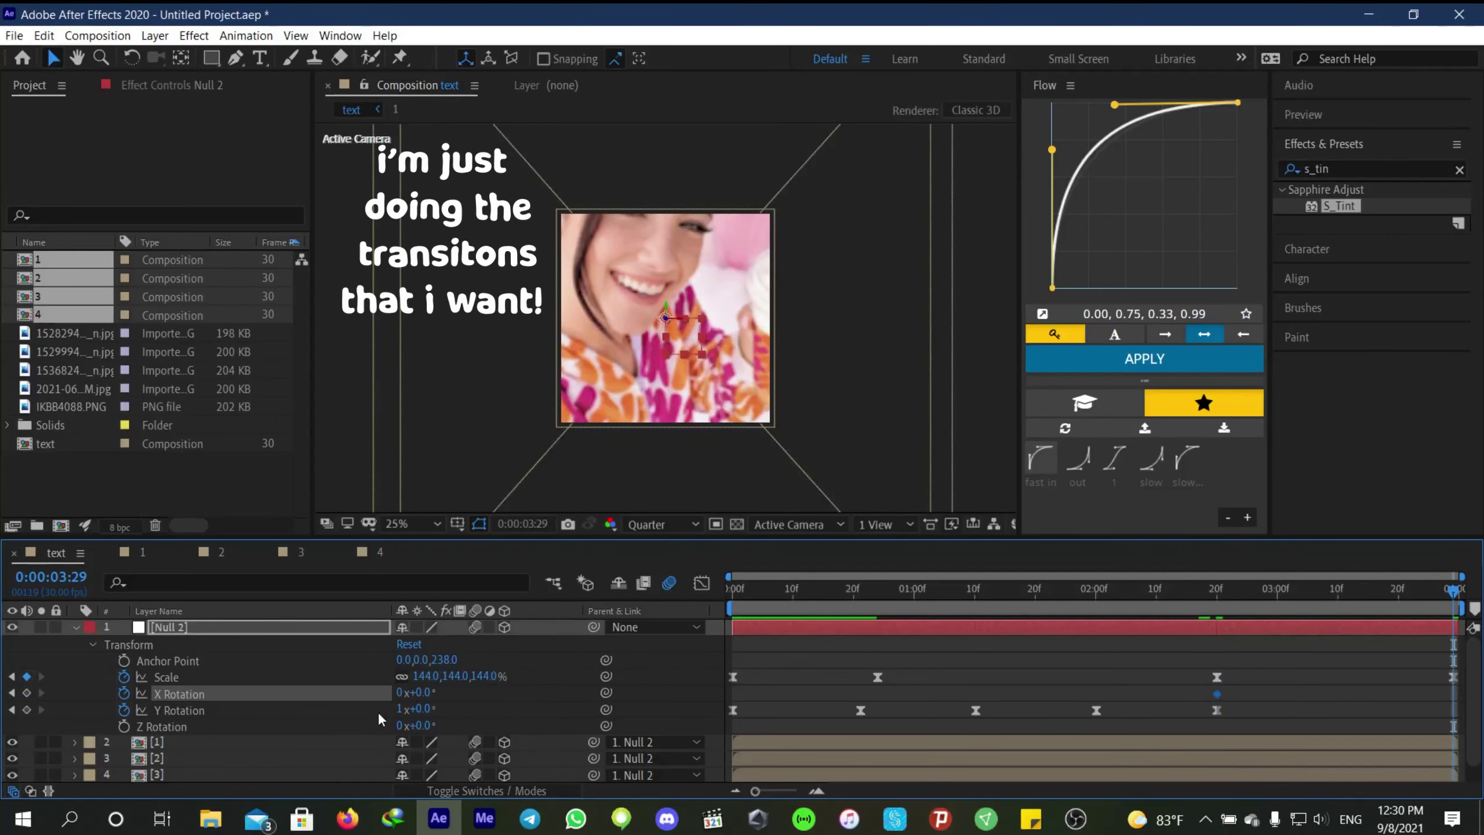
# Set X Rotation to 180° at 0:00:03:29, move the starting Scale and X Rotation keyframes to 0:00:03:05, apply the out easing, and preview.
pyautogui.moveTo(426, 702); pyautogui.dragTo(584, 690)
pyautogui.moveTo(1461, 669); pyautogui.dragTo(1309, 679)
pyautogui.doubleClick(1084, 458)
pyautogui.click(1248, 667)
pyautogui.press('space')
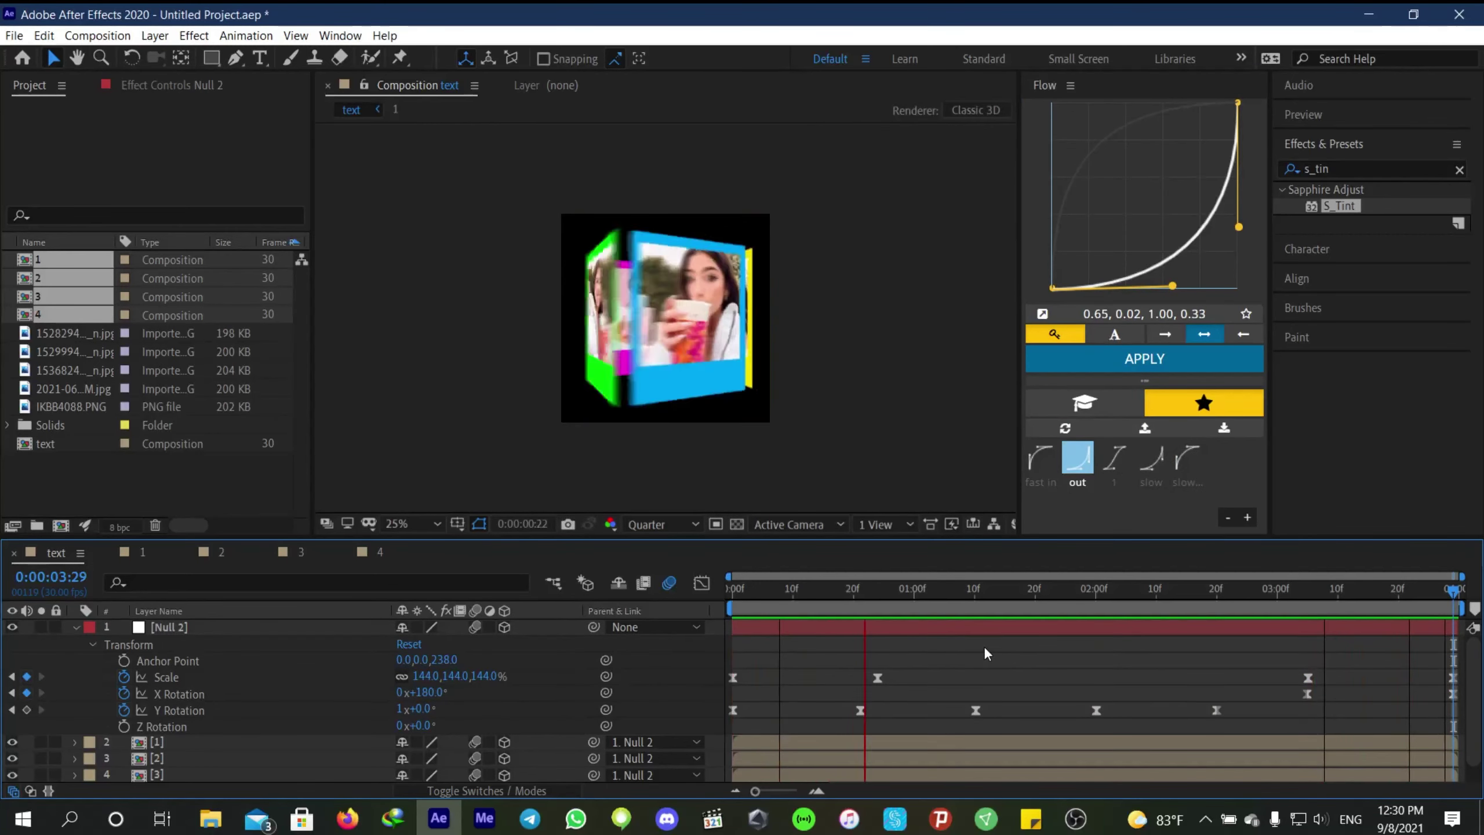
# Set the null's Y Rotation to 1x+92° at 0:00:03:05, ease it with the fast in preset, and preview the animation.
pyautogui.press('space')
pyautogui.moveTo(416, 708); pyautogui.dragTo(510, 704)
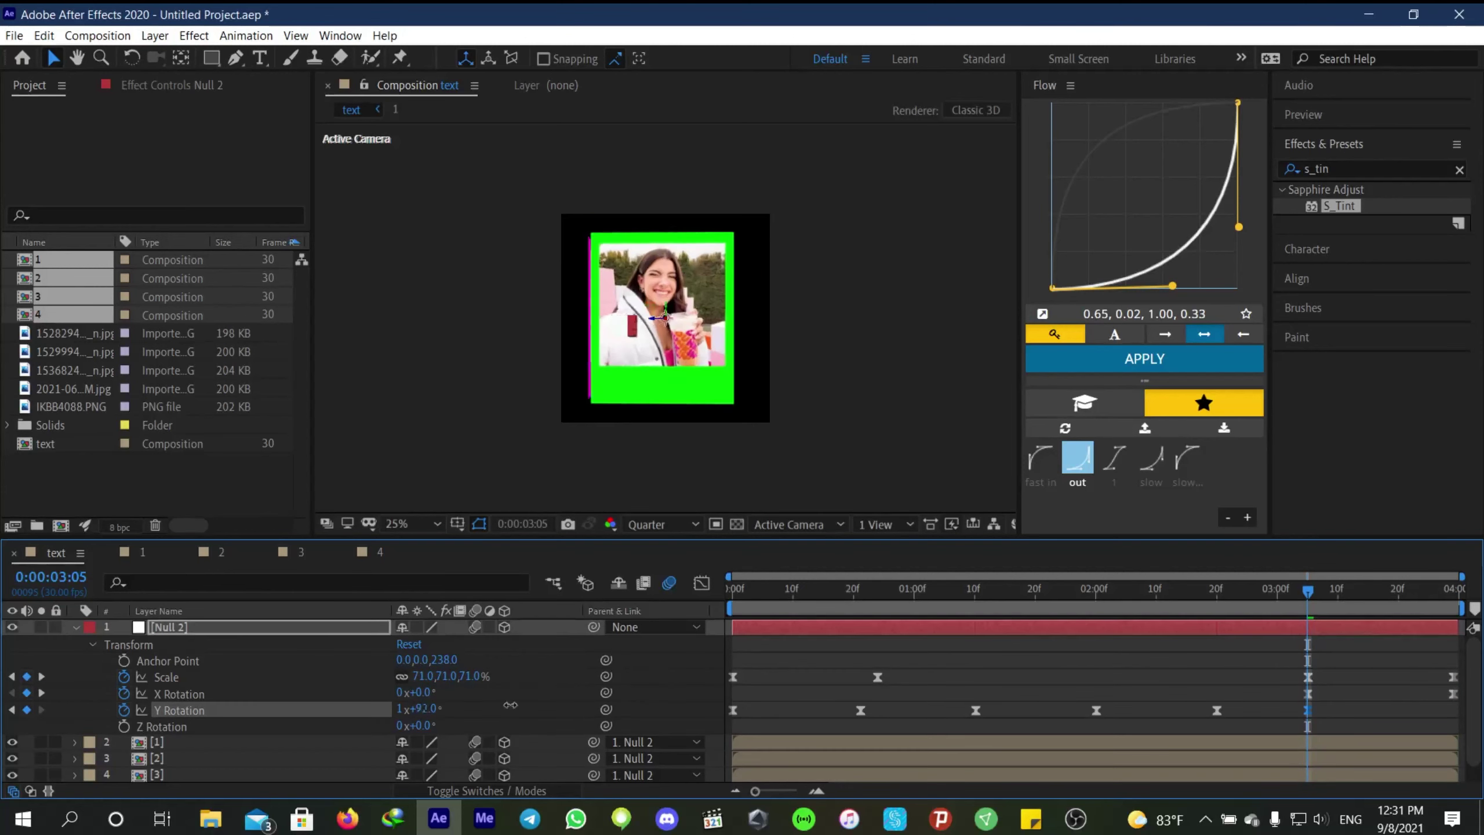
pyautogui.click(1040, 458)
pyautogui.click(866, 578)
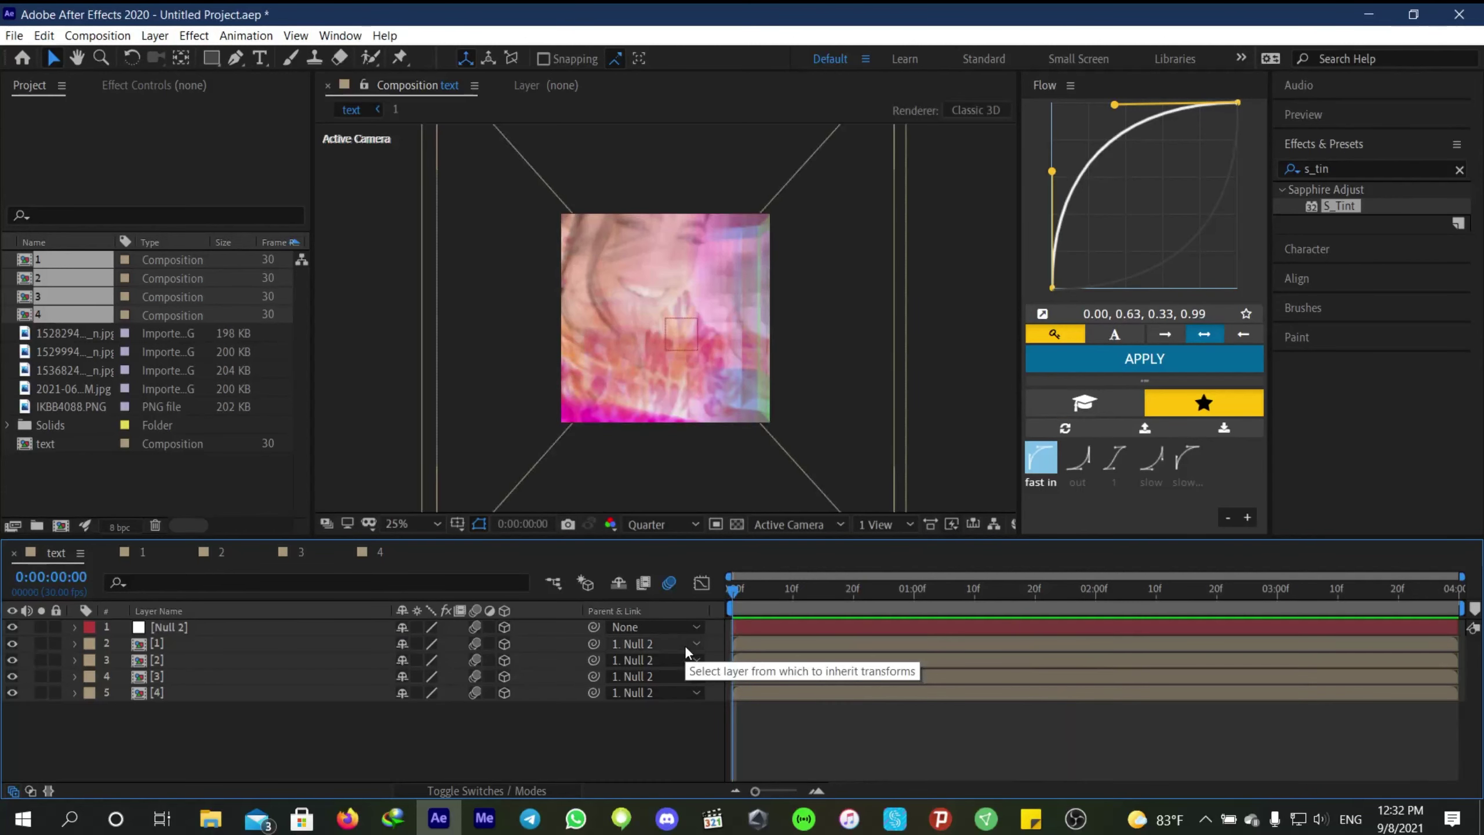
pyautogui.press('space')
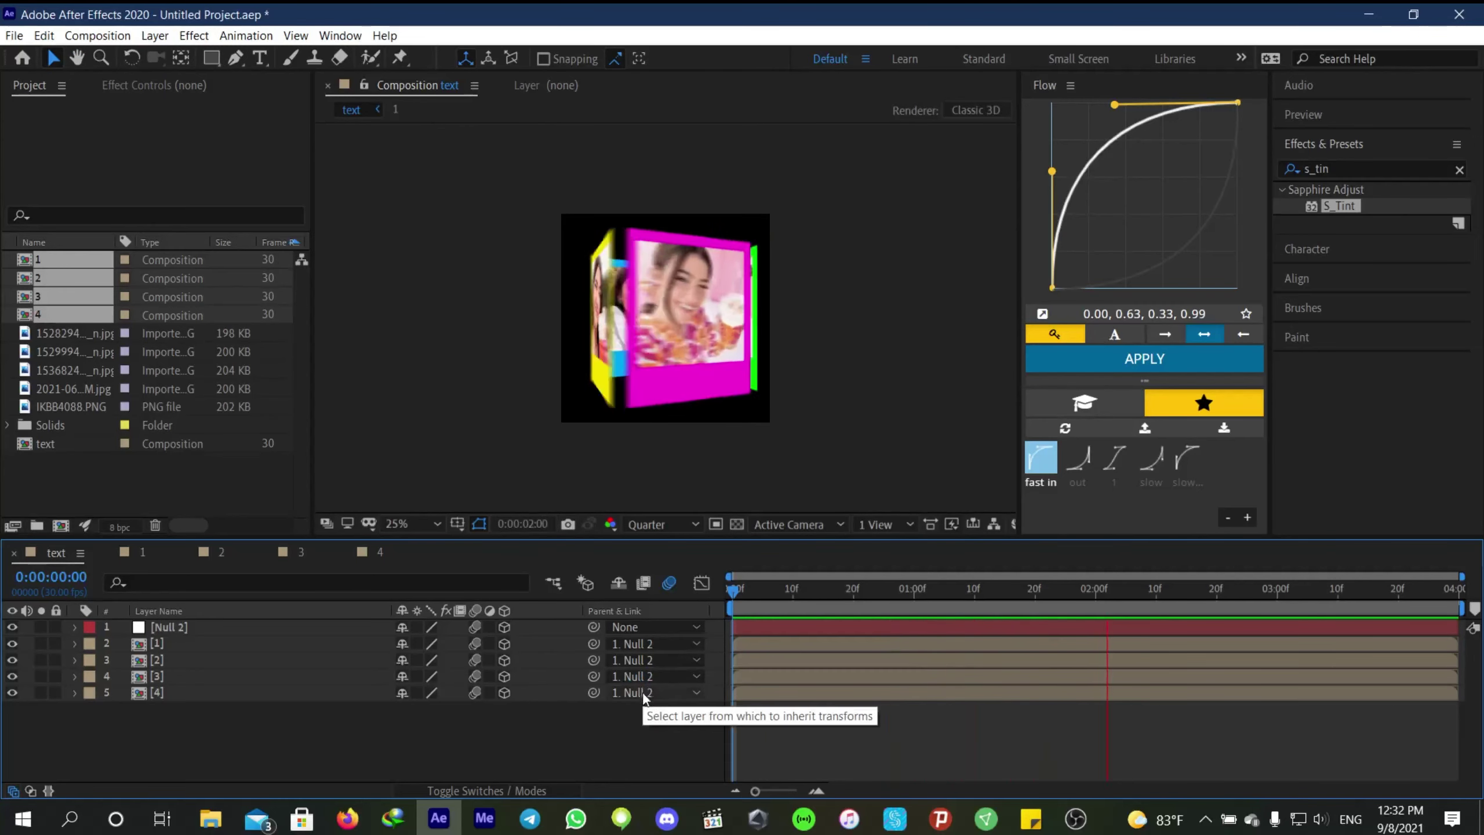
# Add a 1080 × 1080 px yellow solid, place it below all other layers as the background, and duplicate it.
pyautogui.rightClick(807, 744)
pyautogui.moveTo(869, 565)
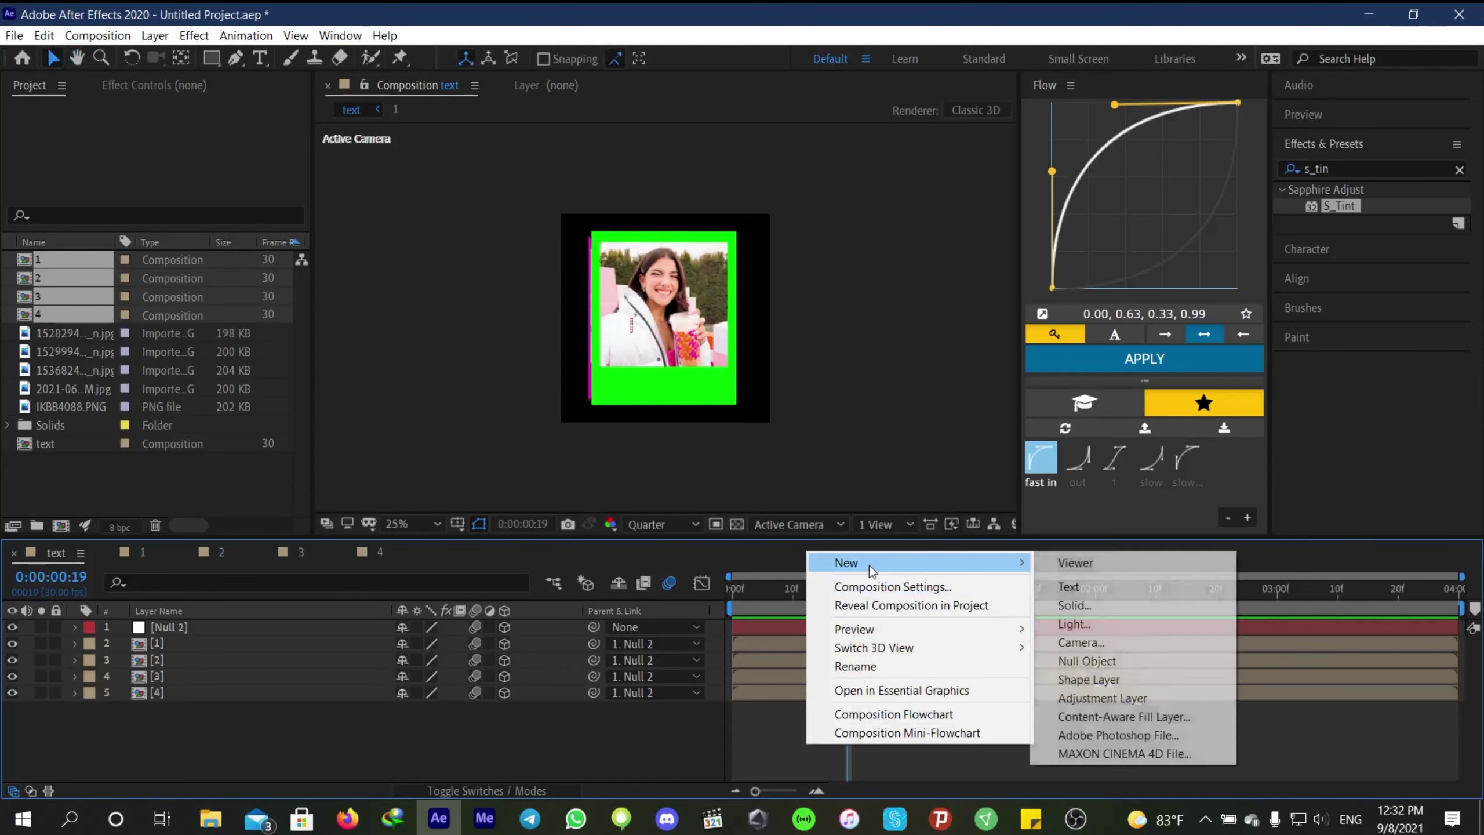
pyautogui.click(1120, 607)
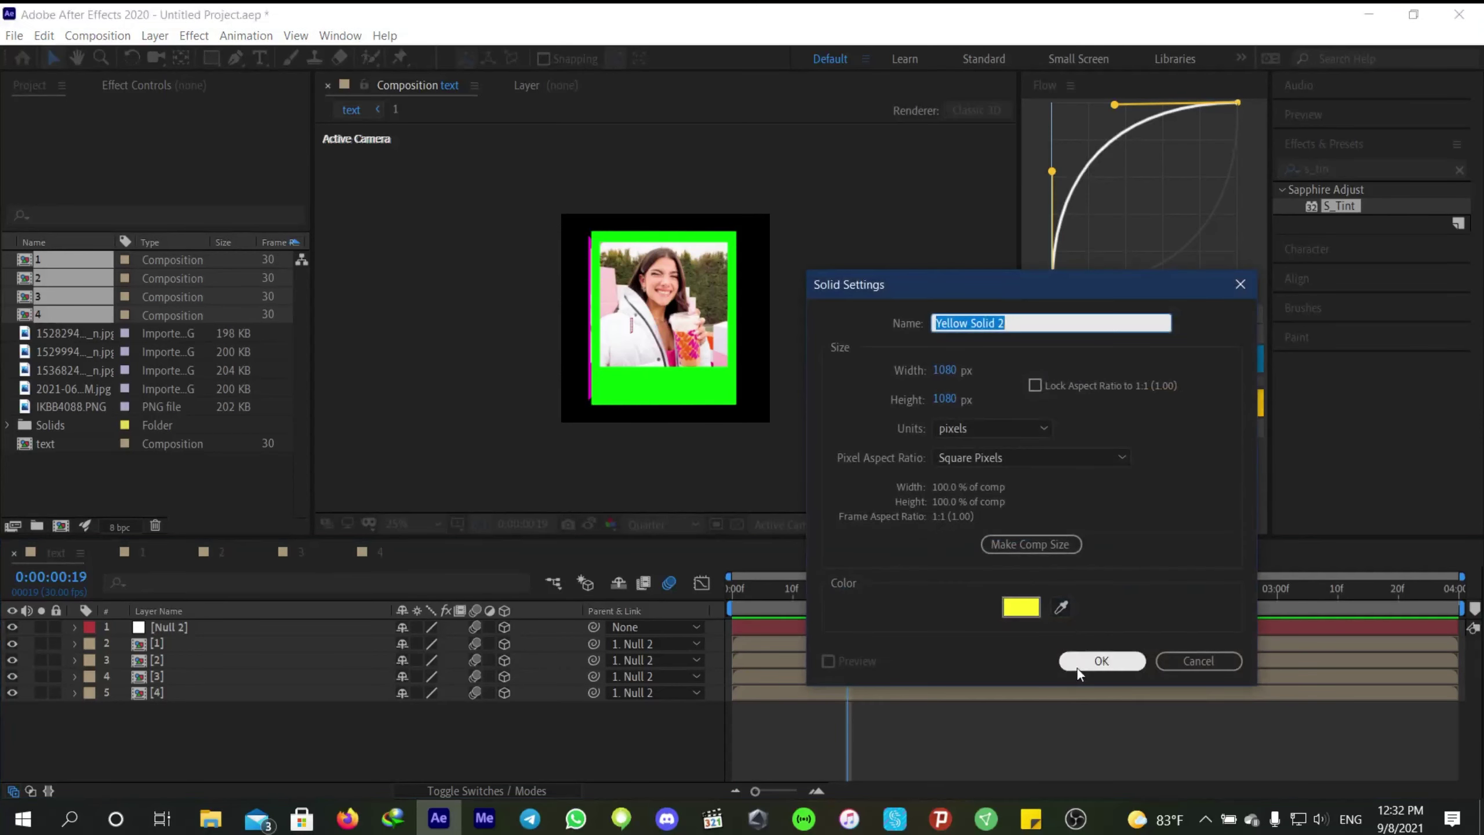
pyautogui.click(1099, 655)
pyautogui.moveTo(200, 629); pyautogui.dragTo(552, 709)
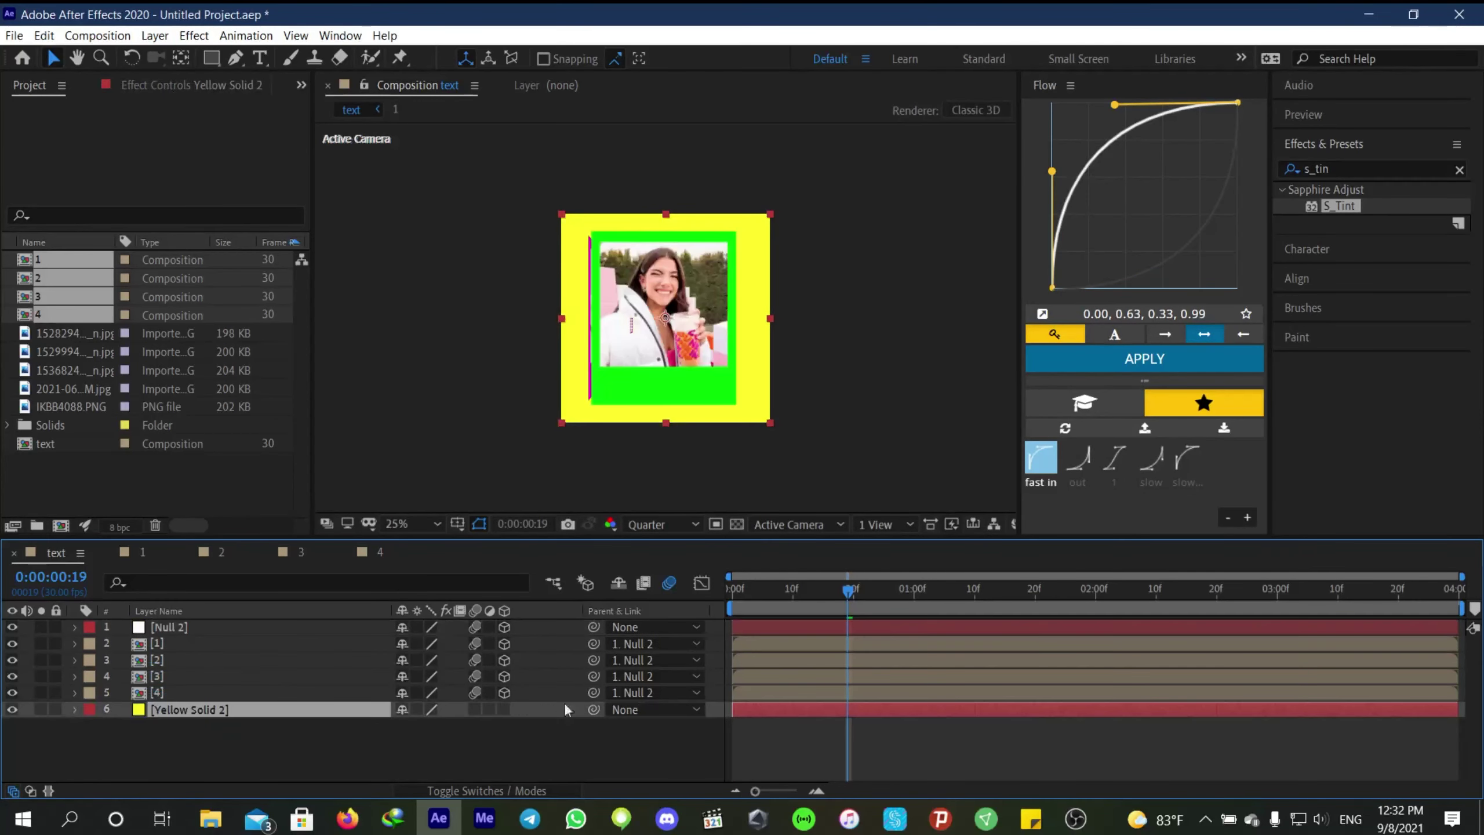
pyautogui.hotkey('ctrl', 'd')
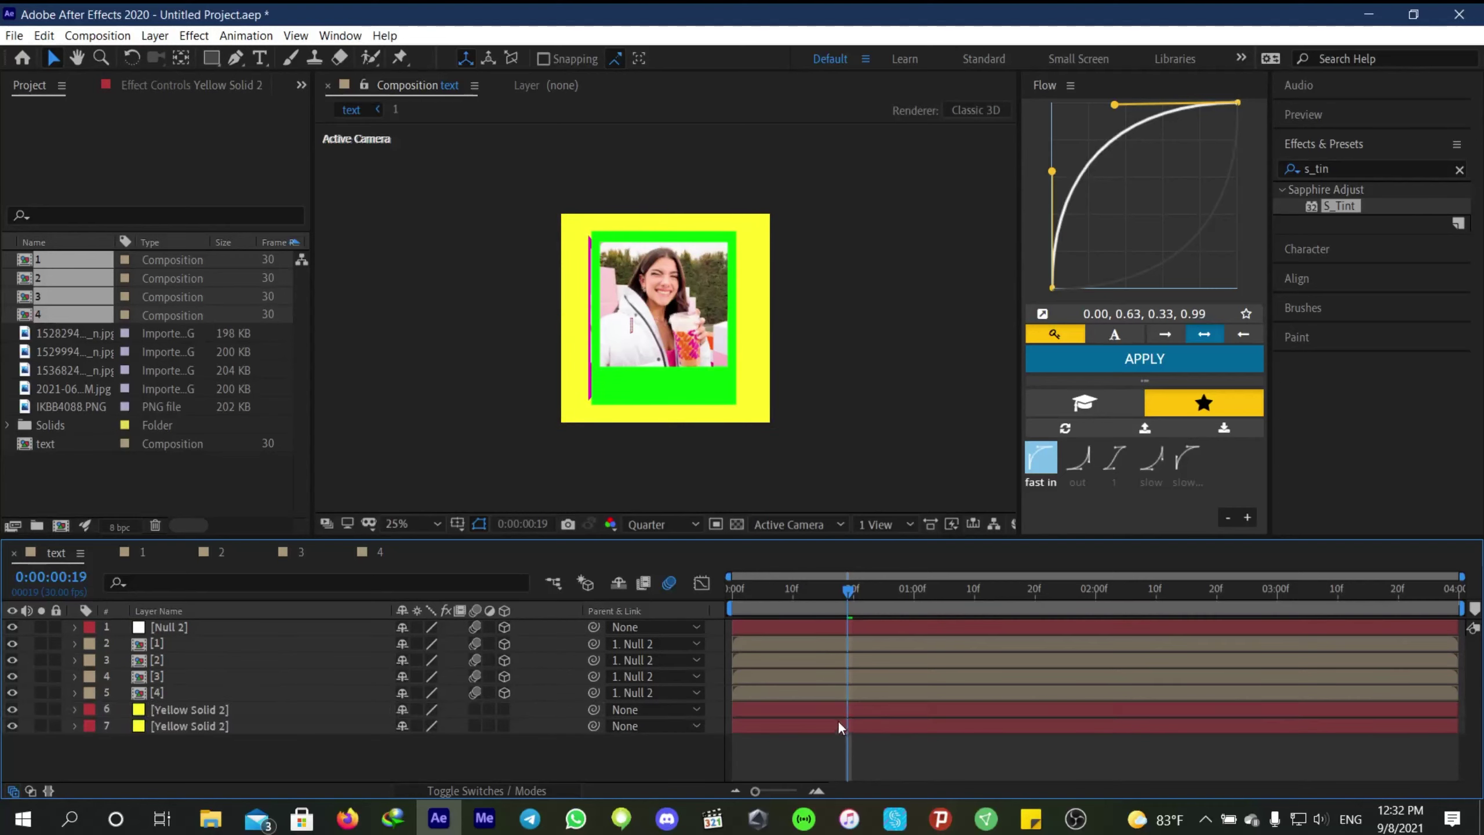
# Recolour the upper duplicated yellow background solid to royal blue (#2AB3FF) as a new solid.
pyautogui.hotkey('ctrl', 'shift', 'y')
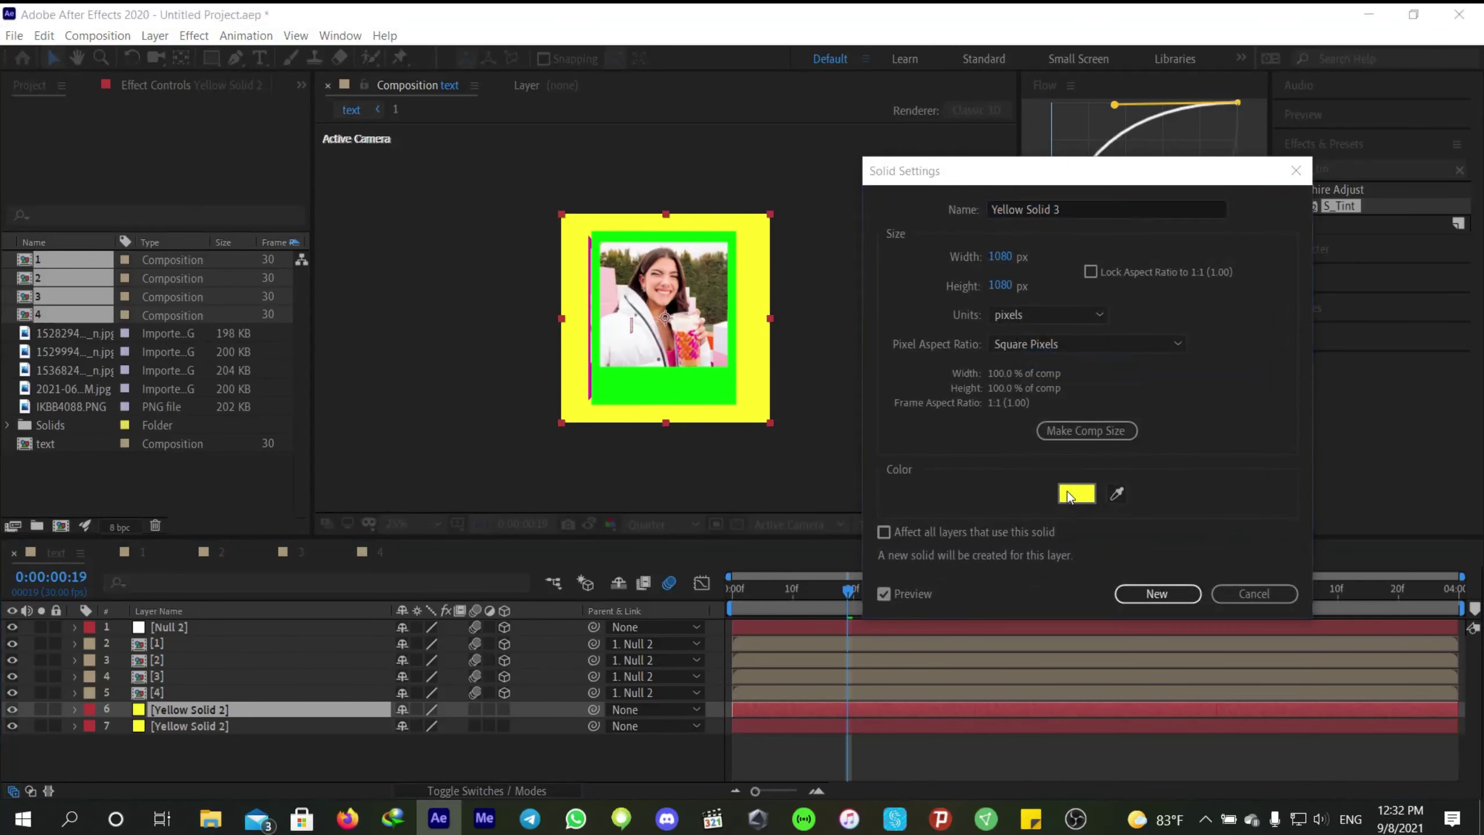
pyautogui.click(1077, 496)
pyautogui.moveTo(1133, 460); pyautogui.dragTo(1139, 386)
pyautogui.click(1265, 273)
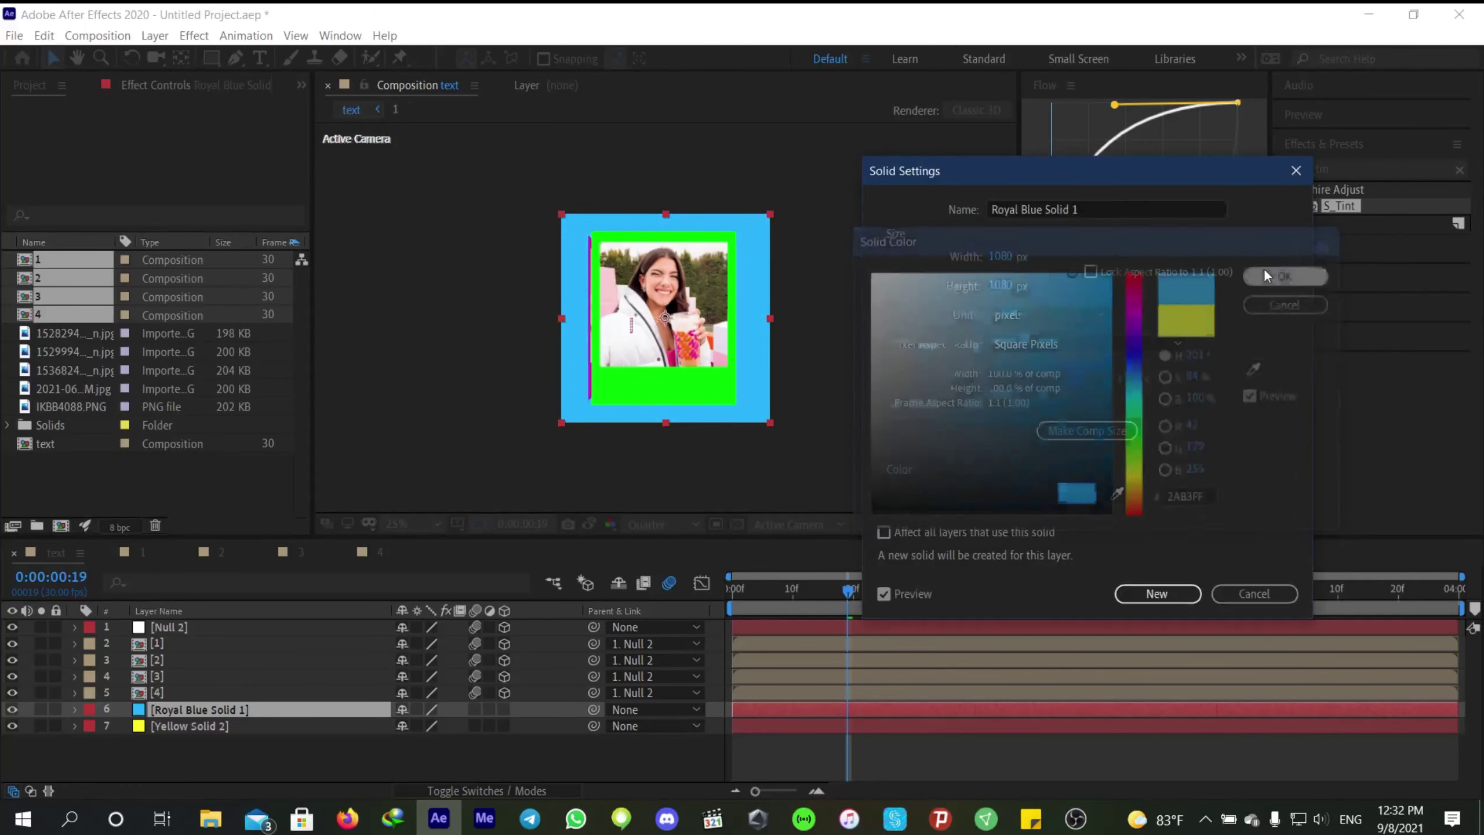
pyautogui.click(1154, 589)
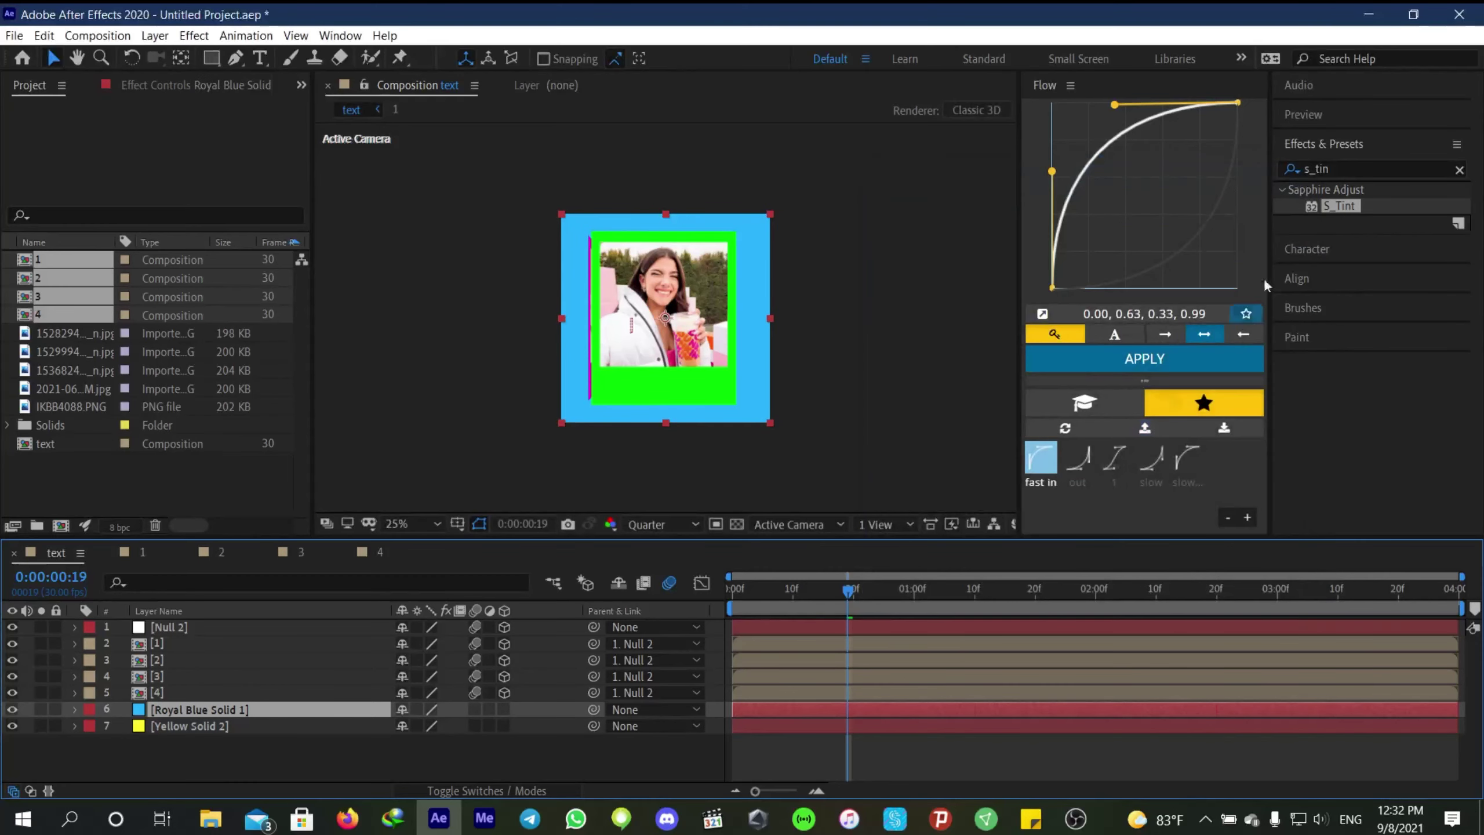
# Search the effects for wipecirc and apply S_WipeCircle to the royal blue solid.
pyautogui.click(1329, 168)
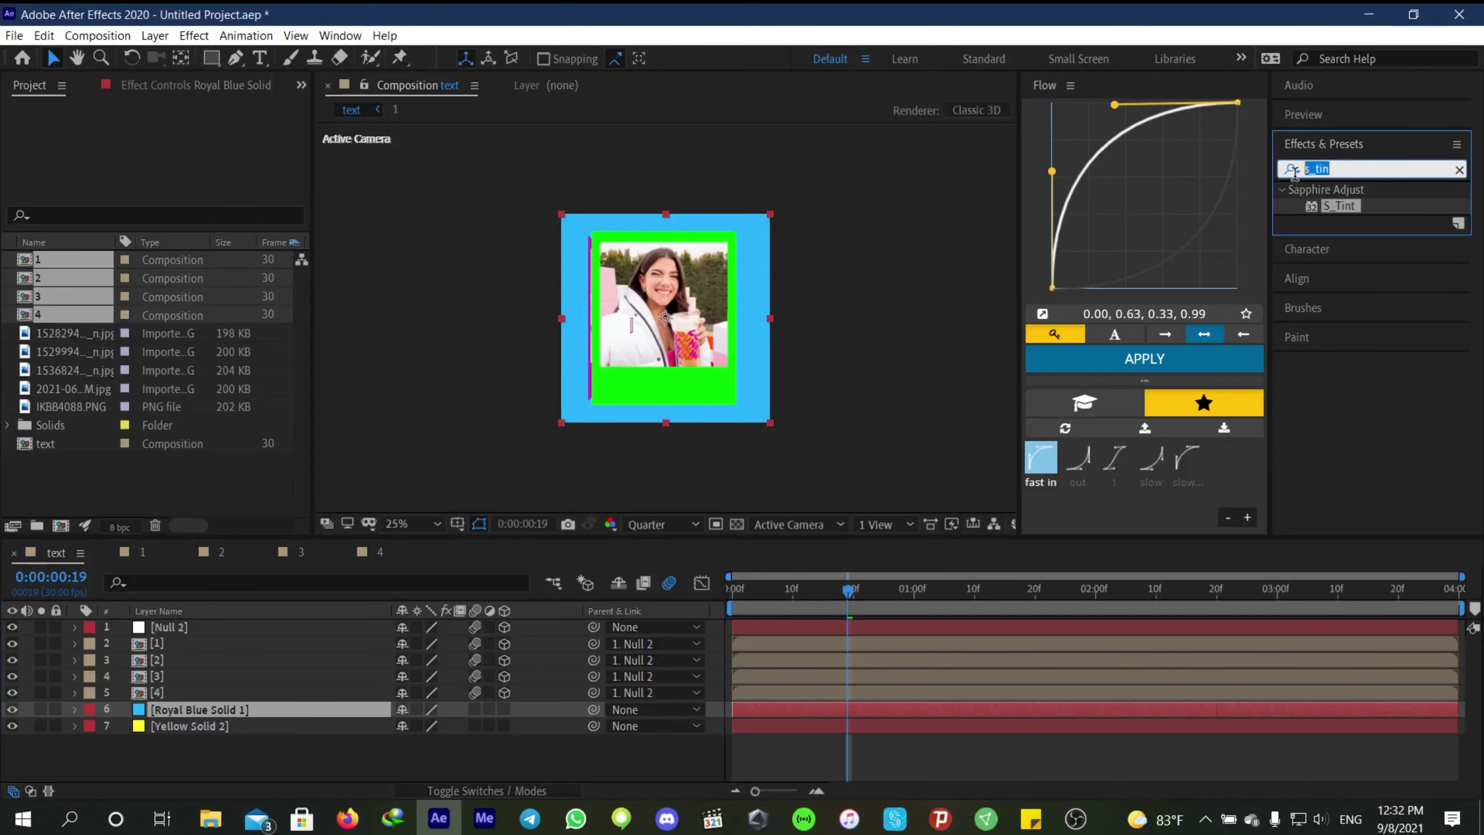
pyautogui.write('wipe')
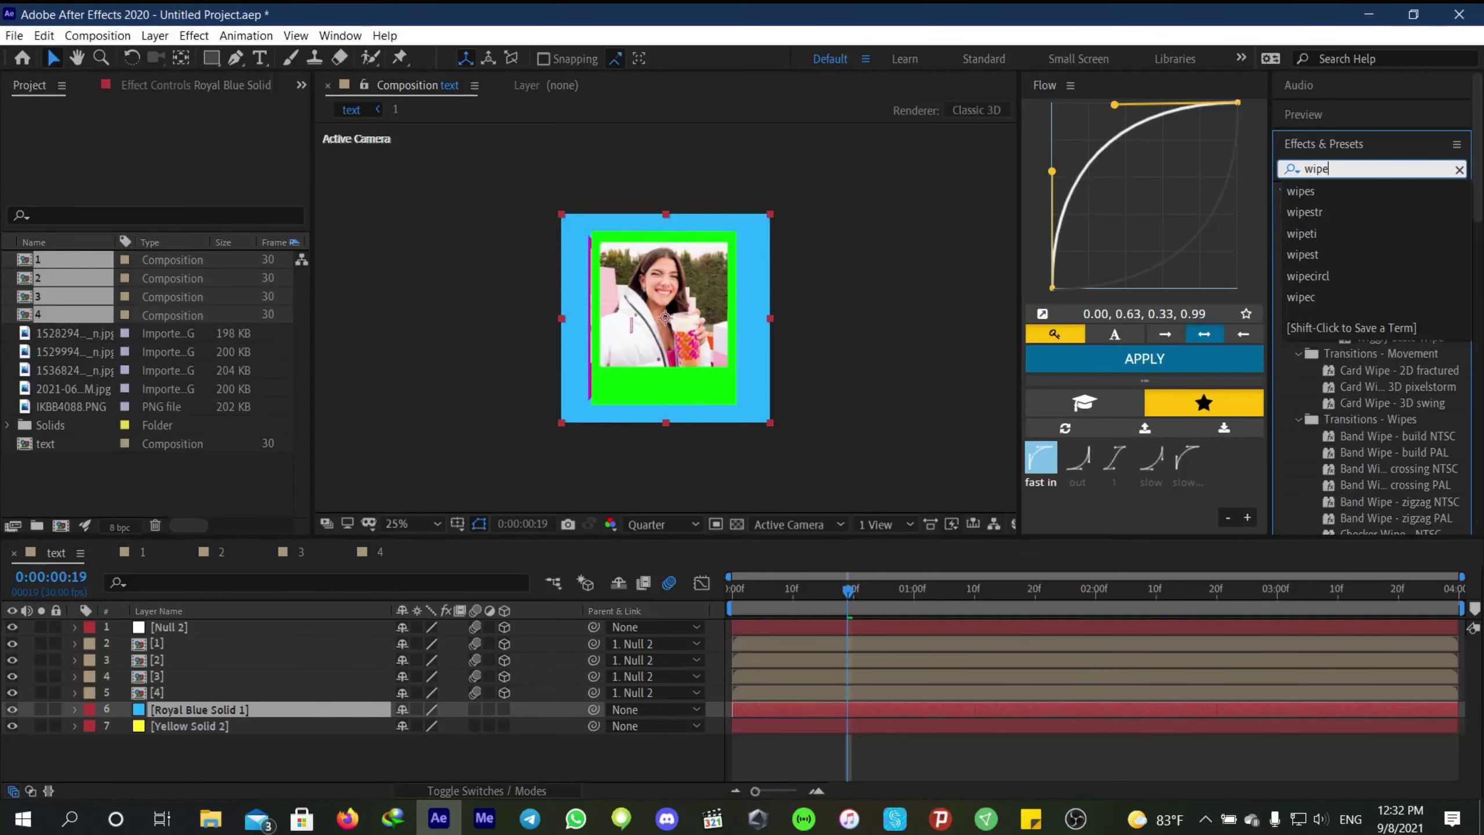
pyautogui.write('circ')
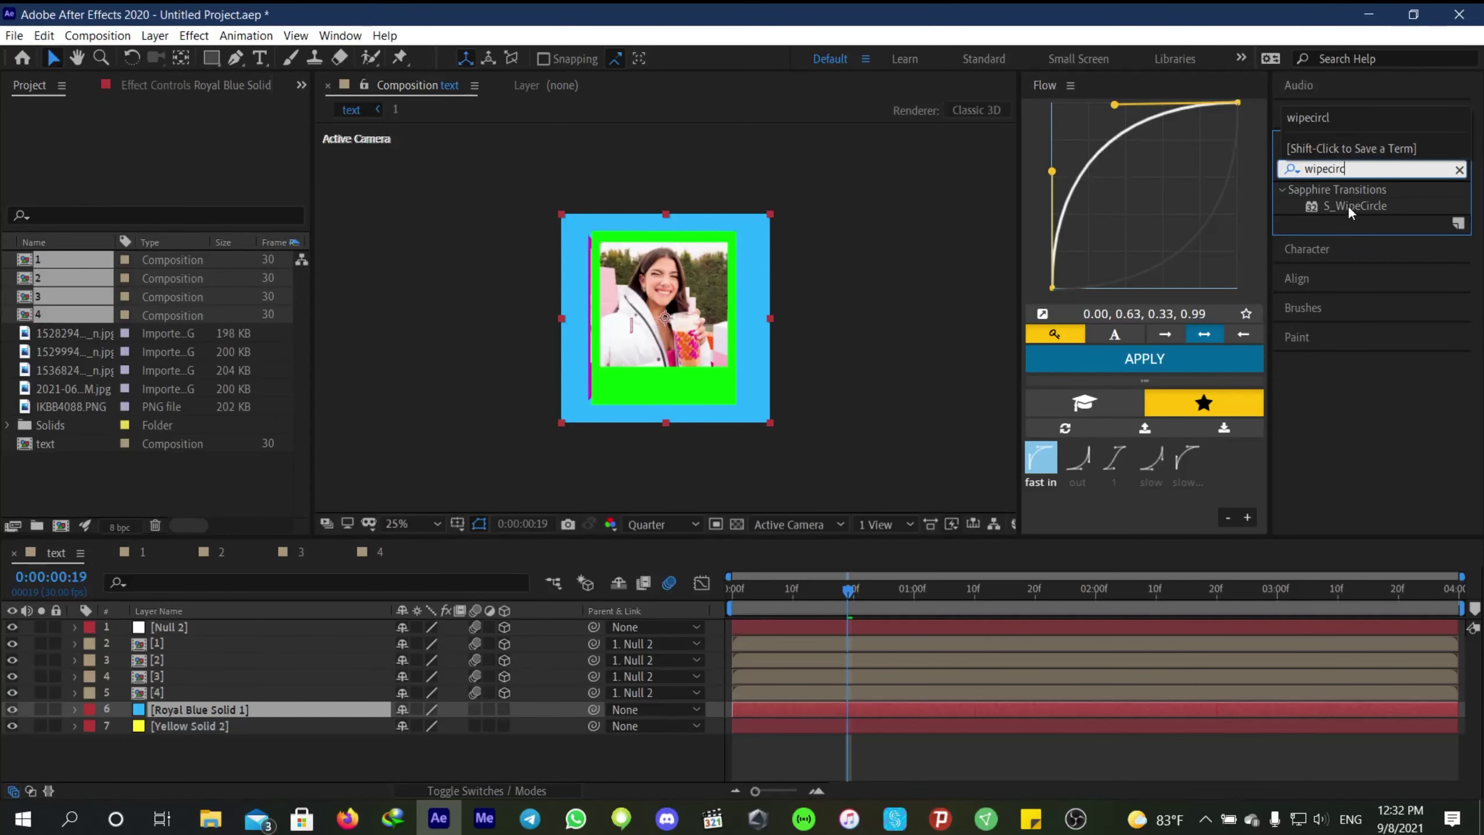
pyautogui.moveTo(1347, 204); pyautogui.dragTo(851, 714)
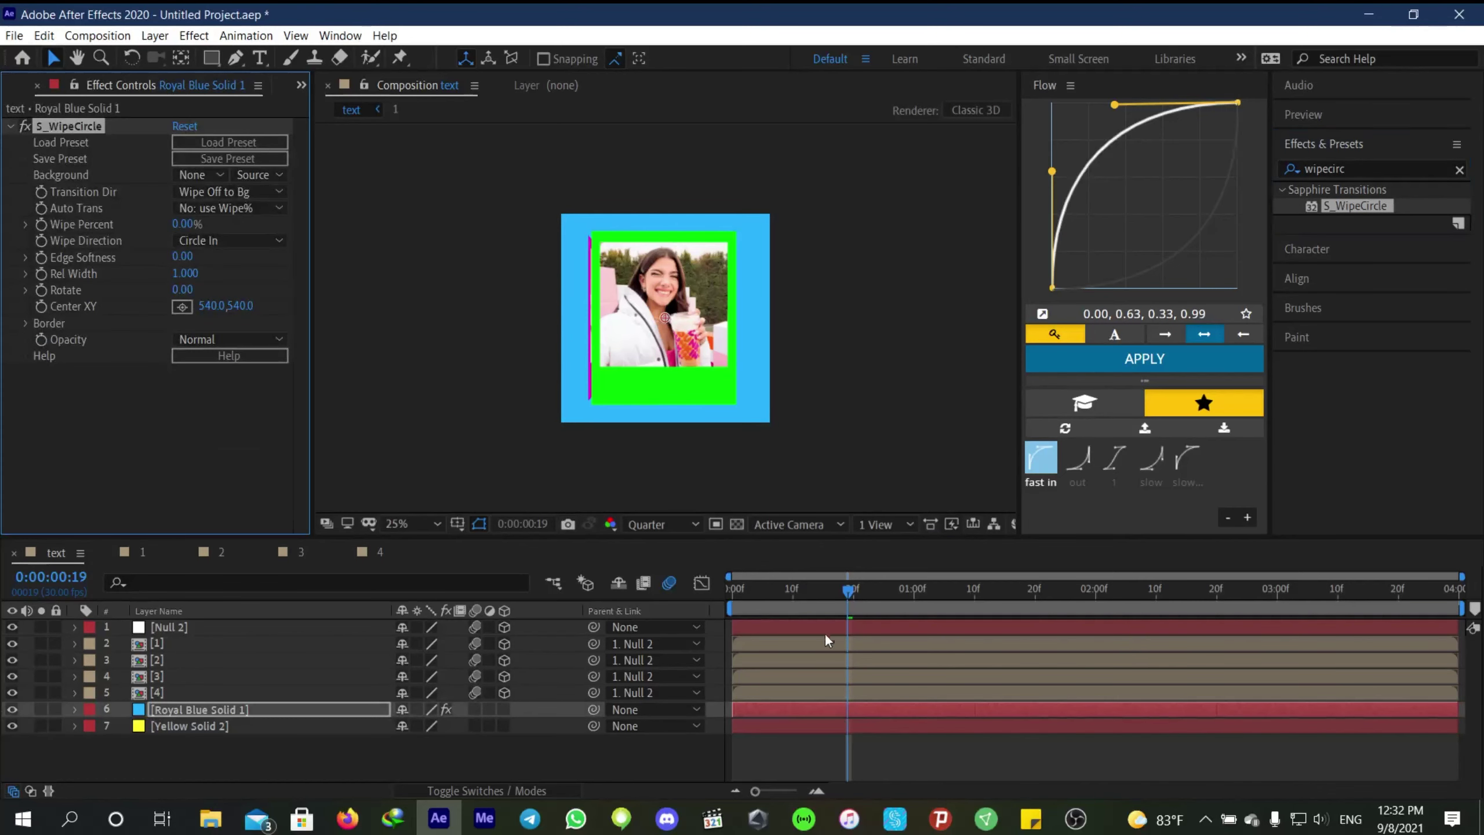
# Keyframe the blue solid's Wipe Percent at 100% at 0:00:00:15 and 0% at 0:00:00:27.
pyautogui.press('space')
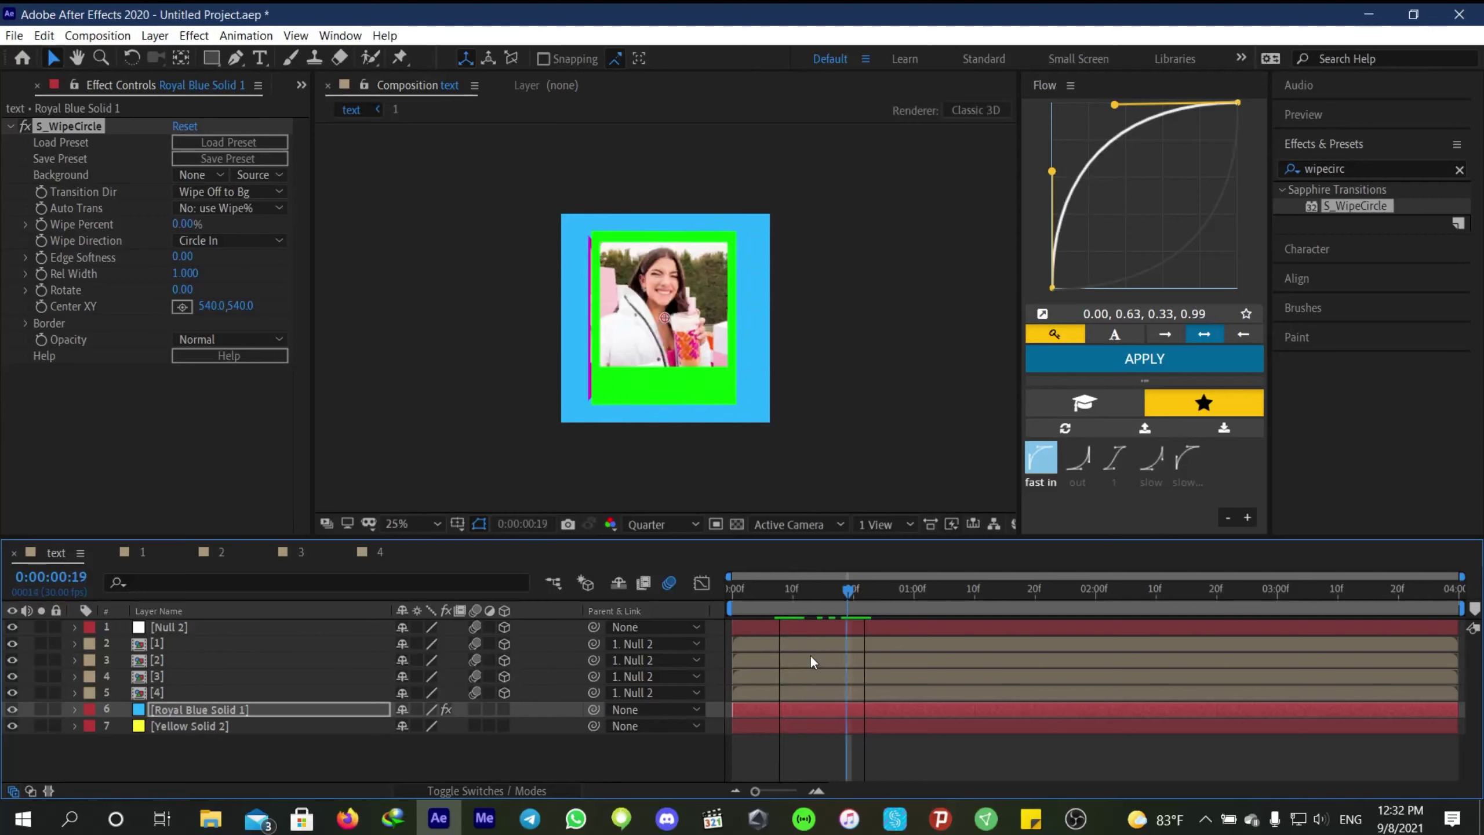
pyautogui.press('space')
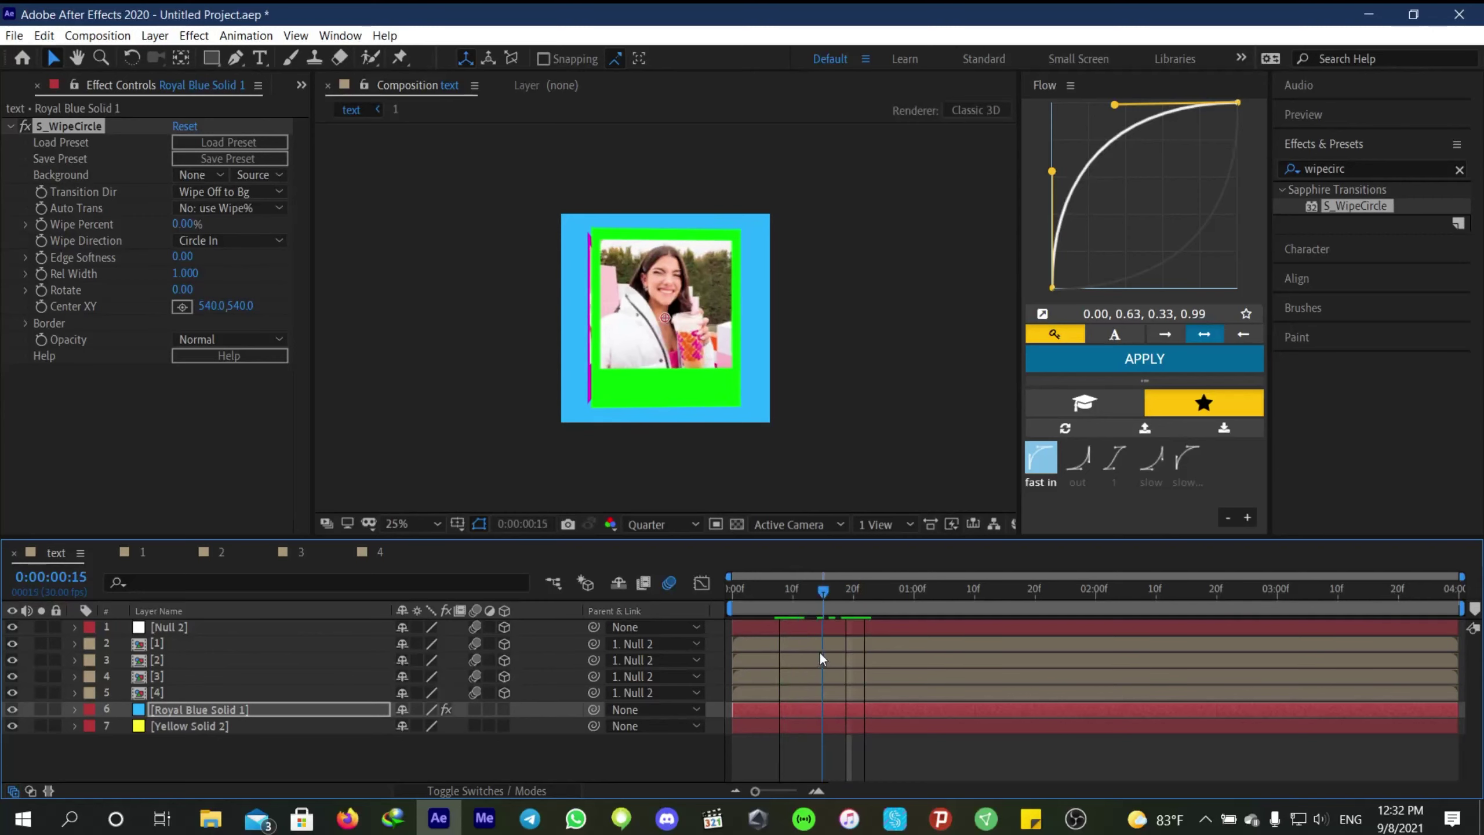
pyautogui.click(40, 225)
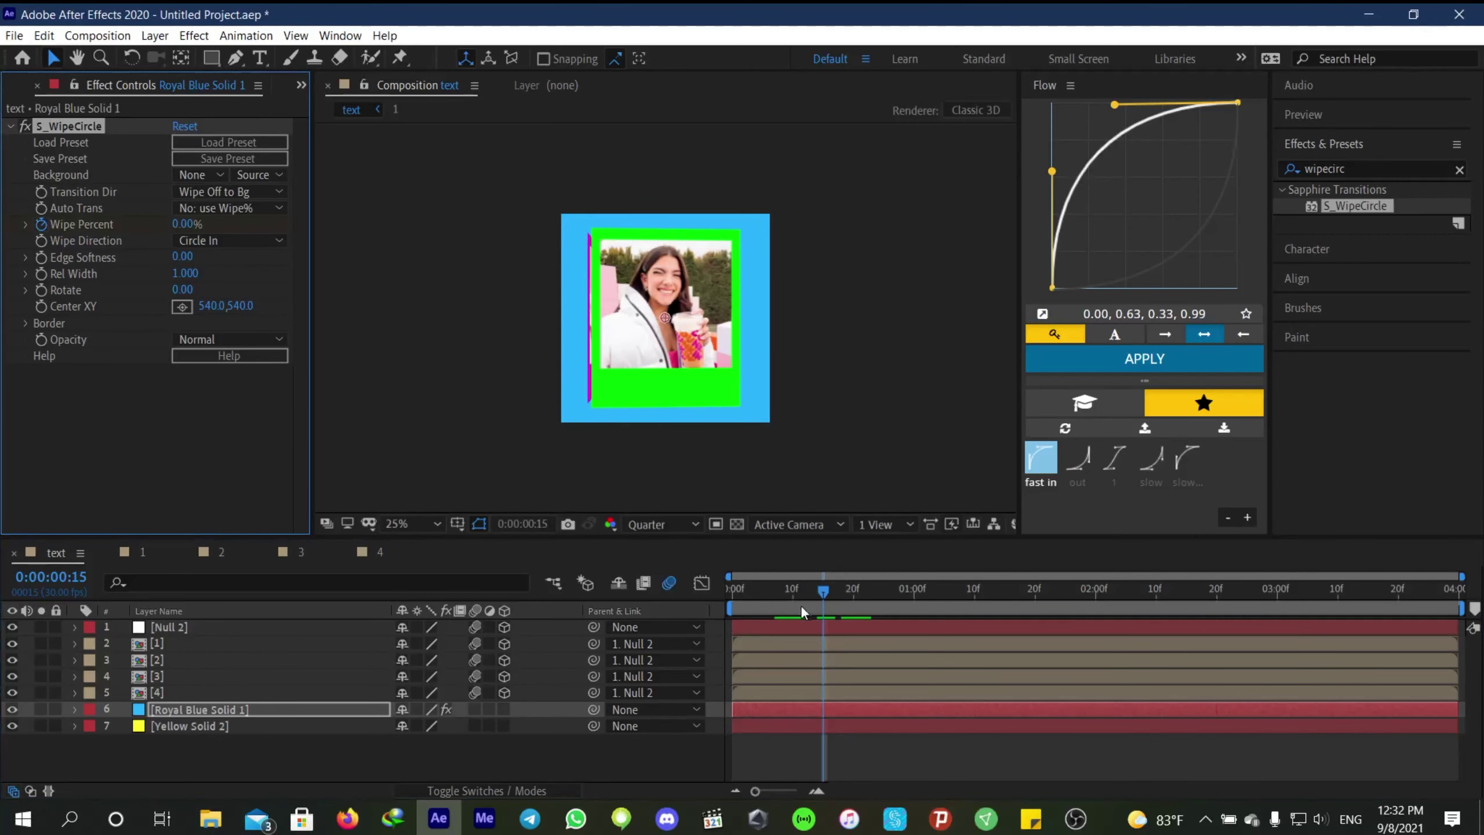
pyautogui.moveTo(207, 224); pyautogui.dragTo(302, 229)
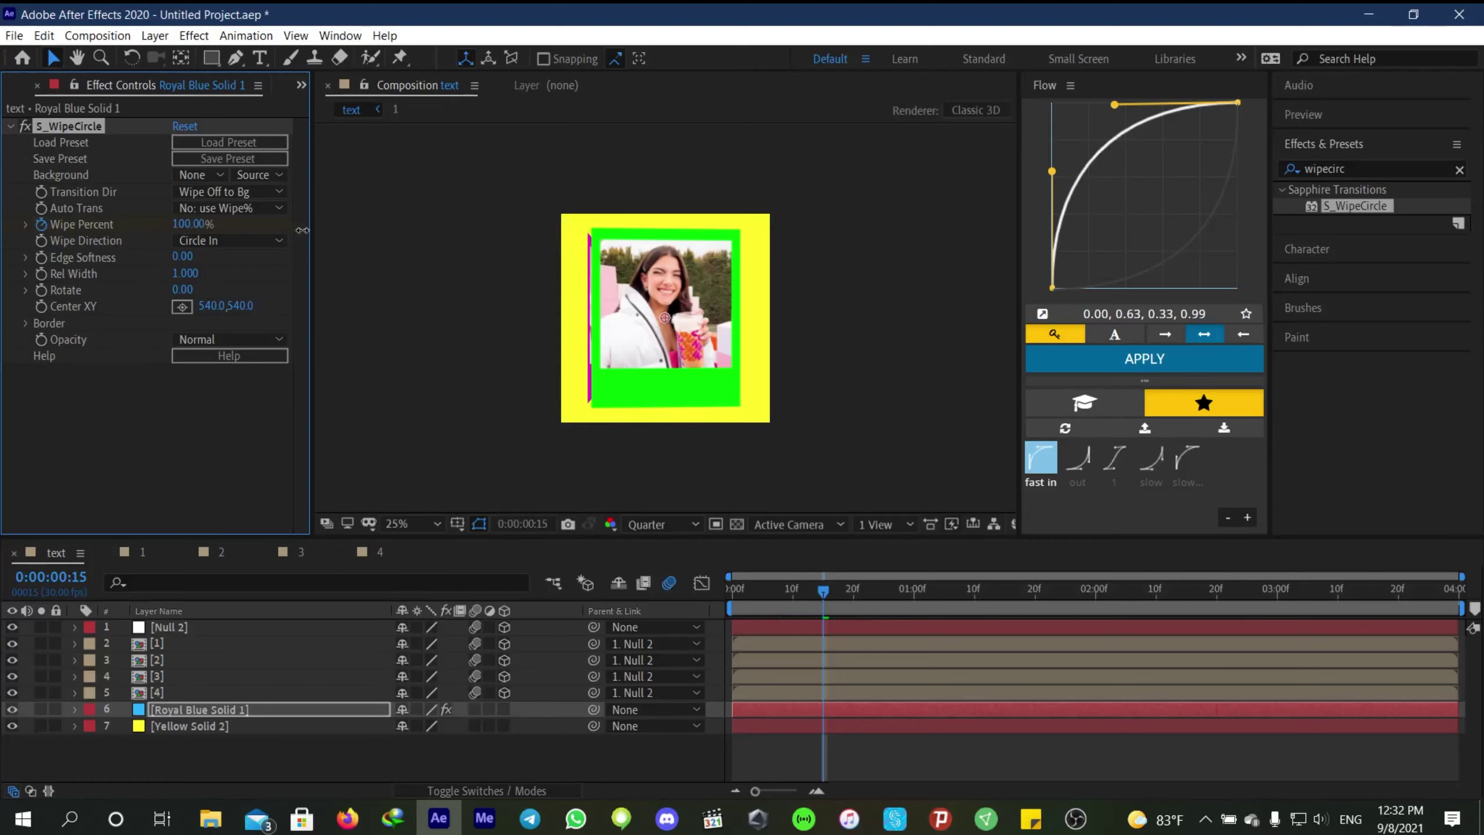
pyautogui.moveTo(823, 579); pyautogui.dragTo(895, 594)
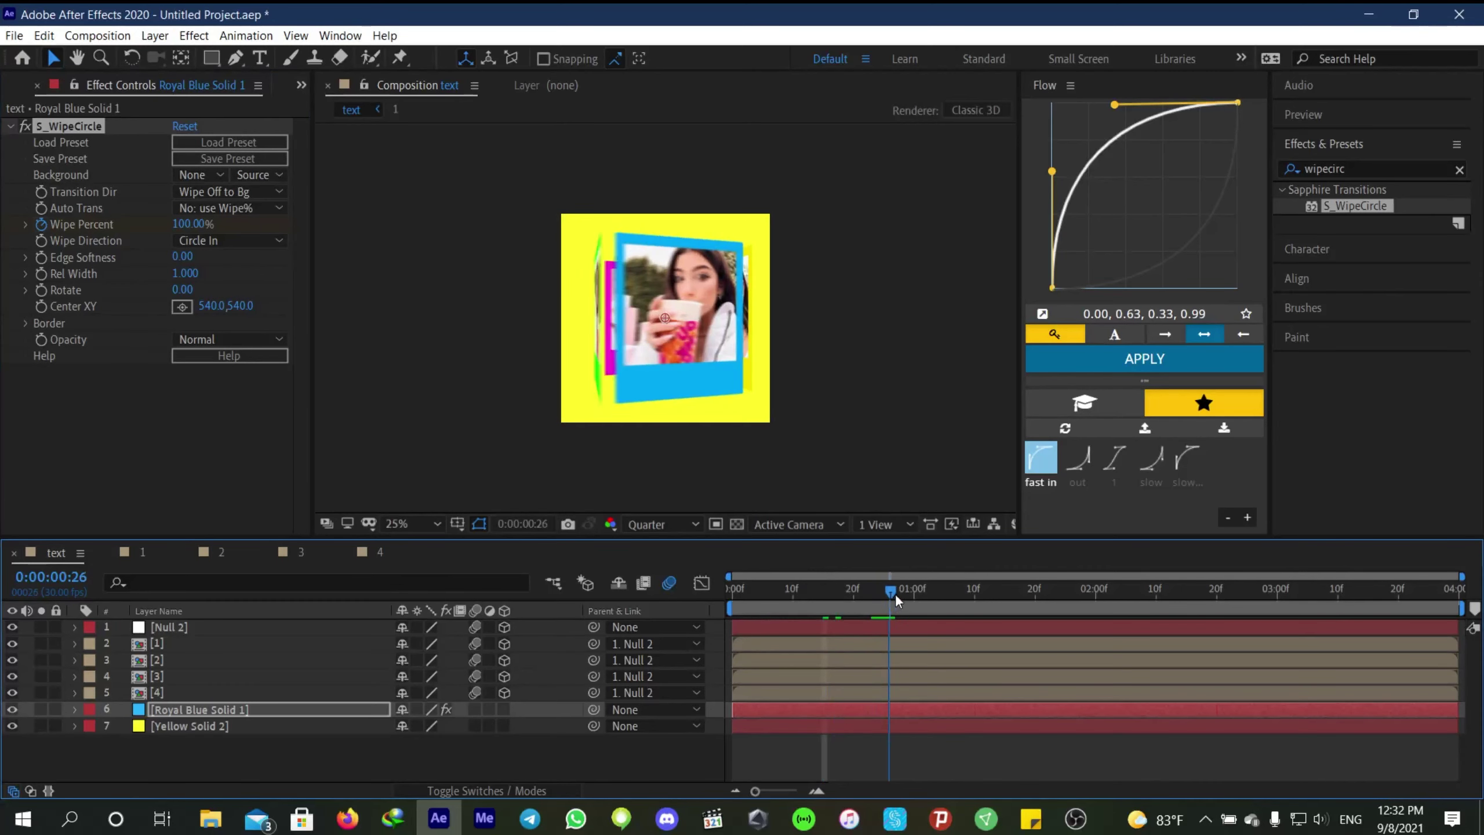
pyautogui.moveTo(189, 224); pyautogui.dragTo(47, 235)
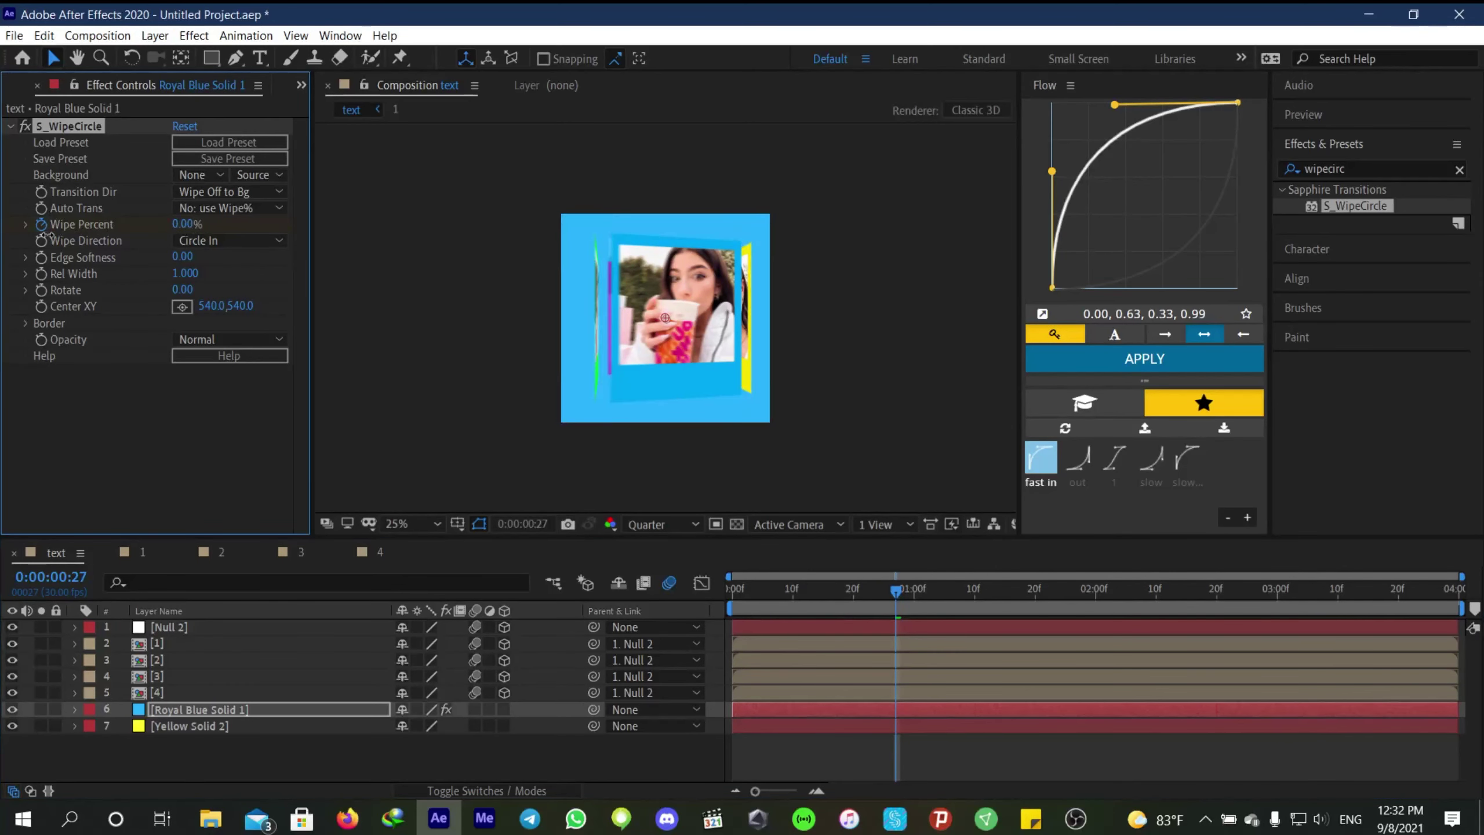
# Ease both Wipe Percent keyframes with the fast in curve, and shift the blue solid earlier so its wipe starts at about 0:00:00:06.
pyautogui.press('u')
pyautogui.moveTo(953, 748); pyautogui.dragTo(796, 755)
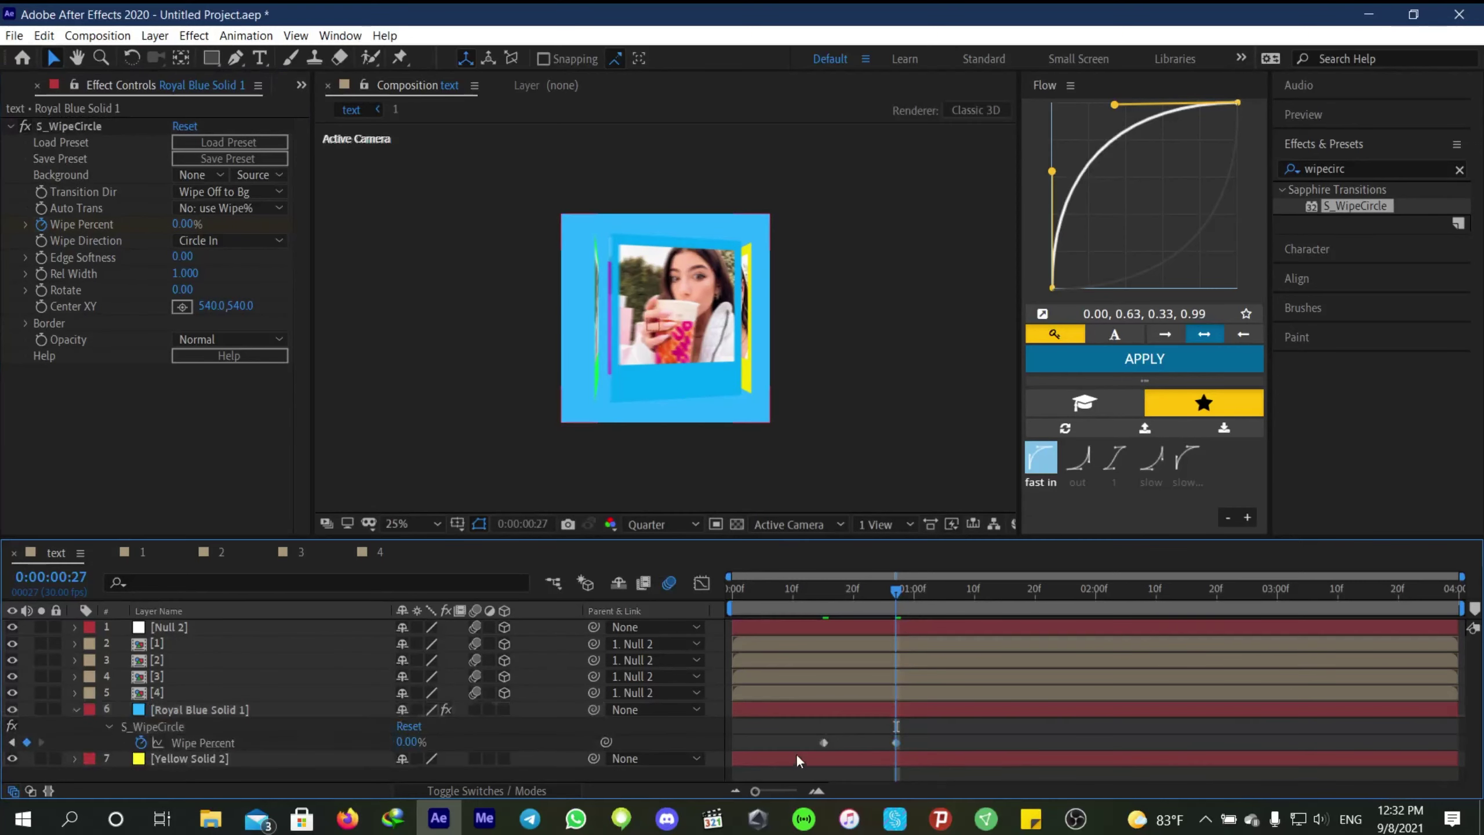
pyautogui.click(1075, 366)
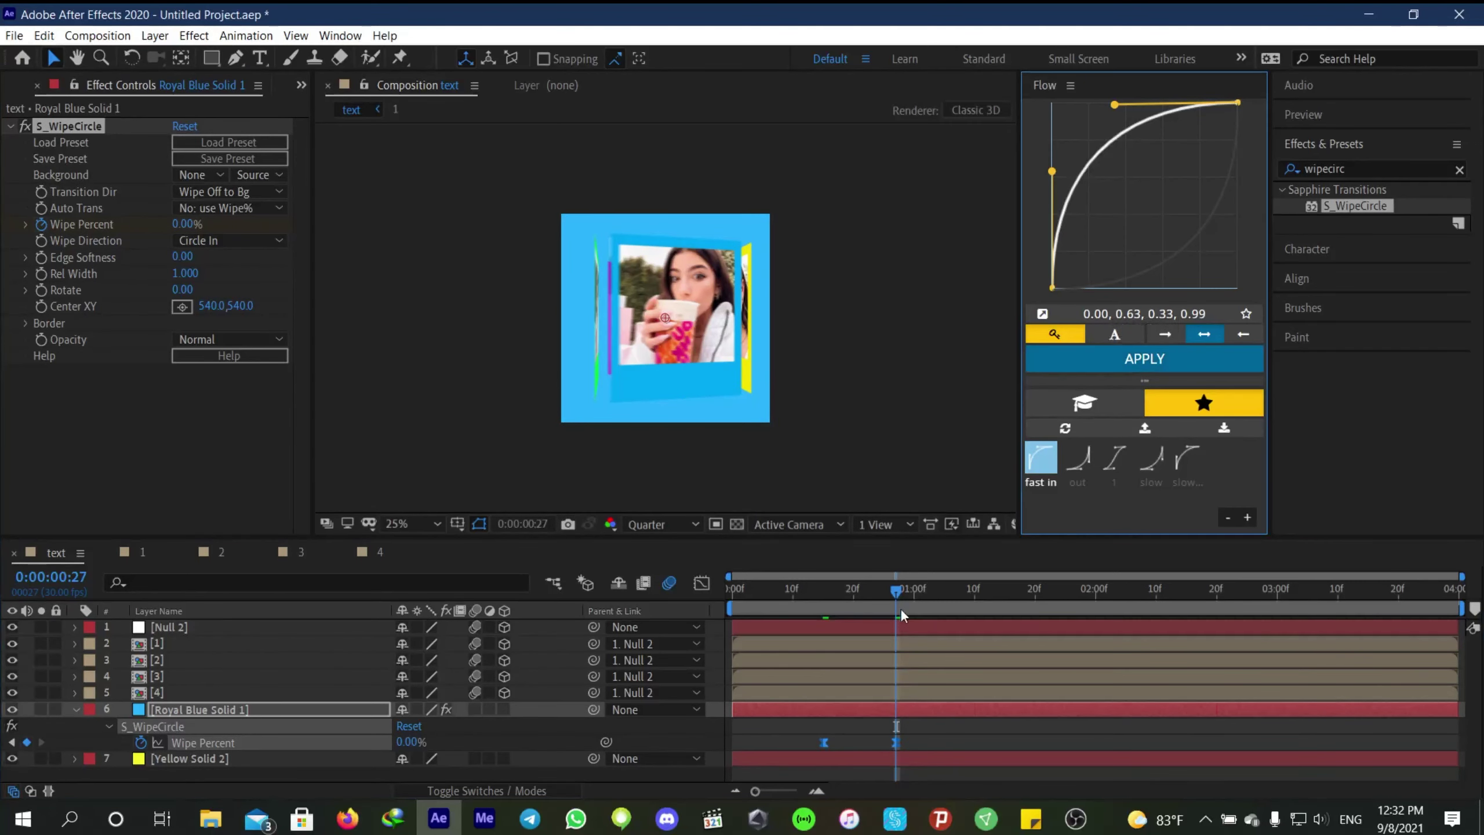
pyautogui.press('space')
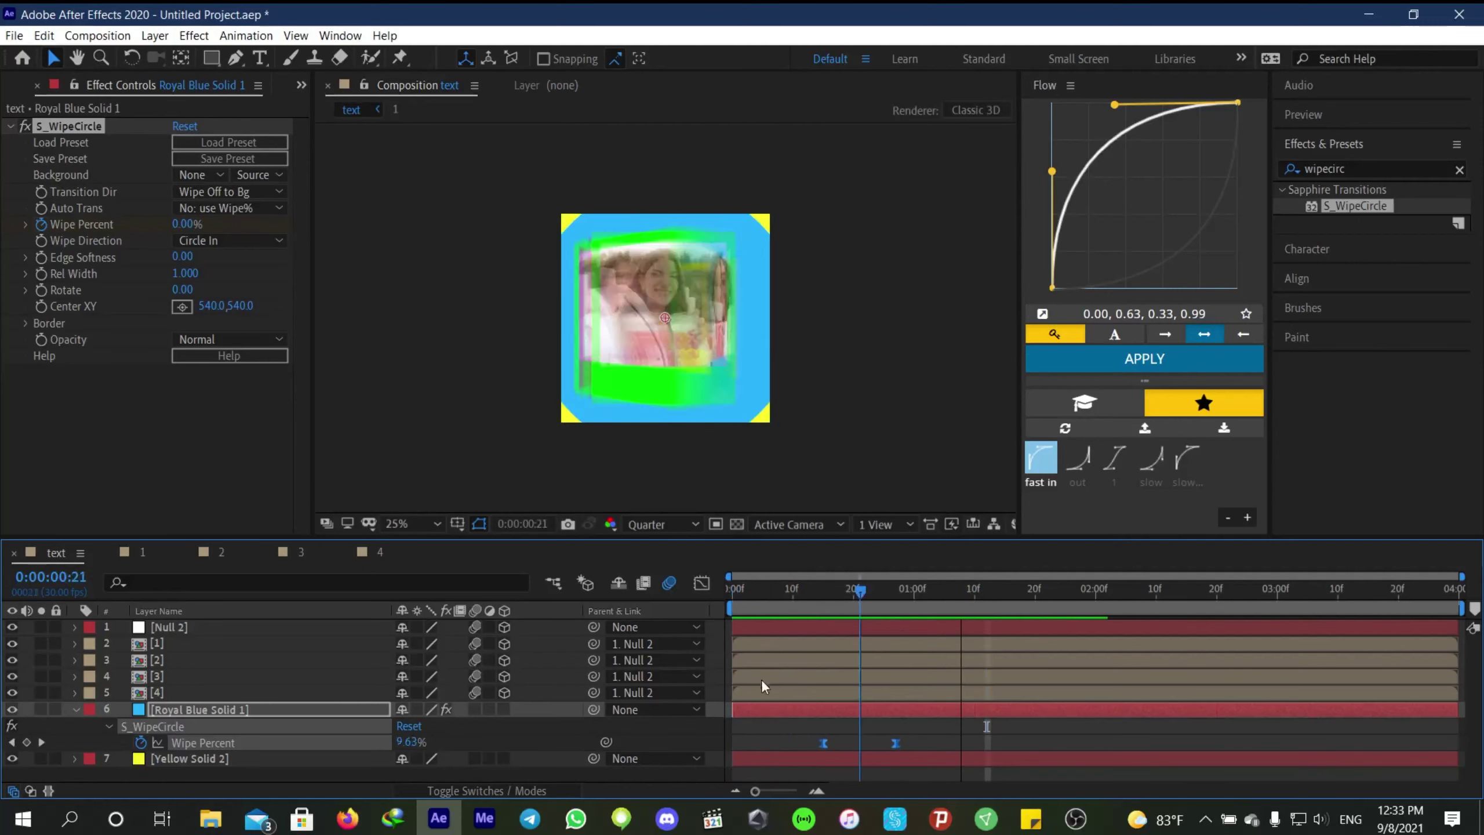
pyautogui.moveTo(807, 707); pyautogui.dragTo(749, 703)
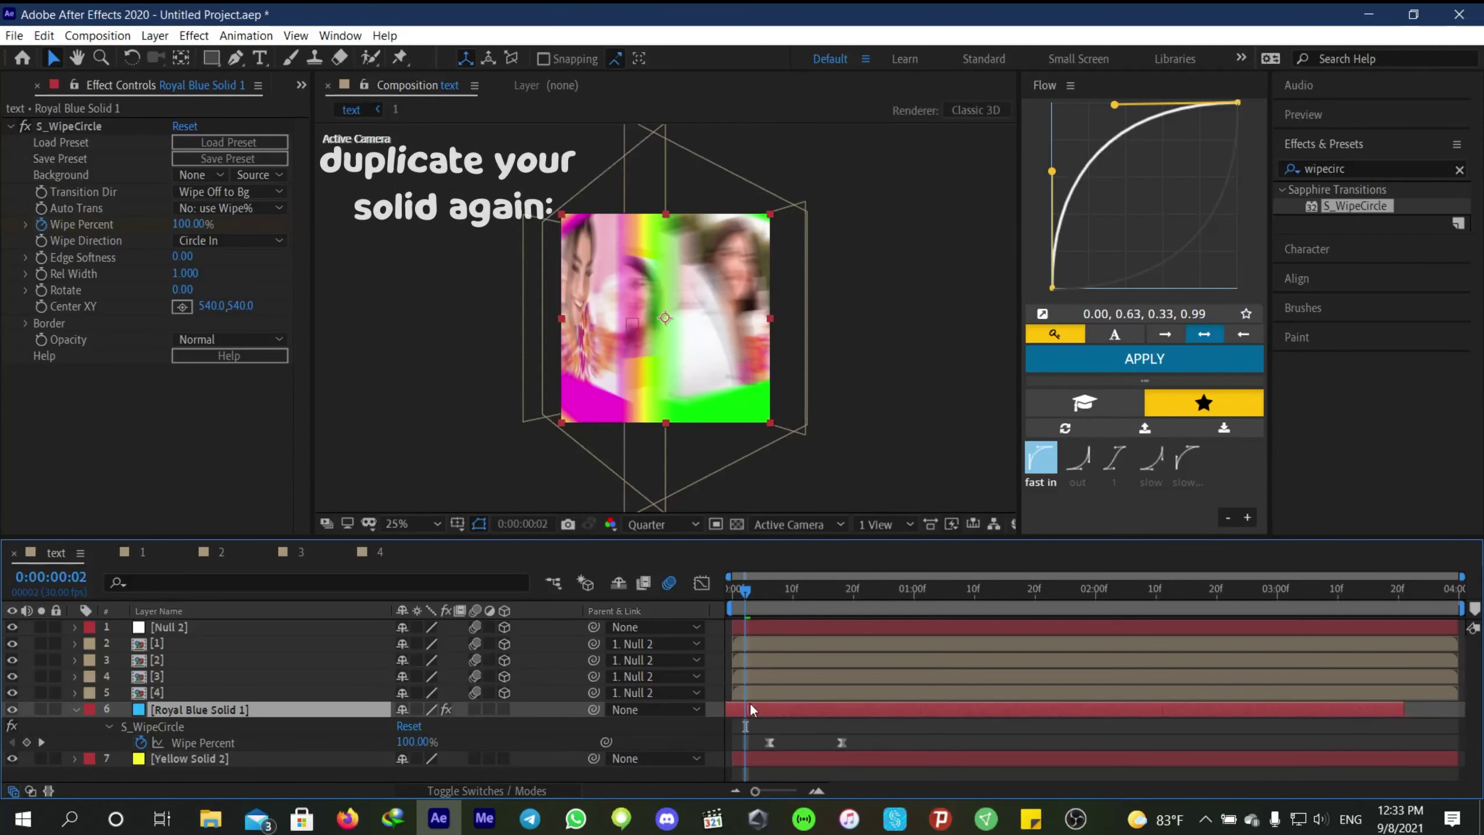
pyautogui.press('space')
# Duplicate the royal blue solid, recolour the copy to turquoise (#2AFF8E), and reveal its wipe keyframes.
pyautogui.hotkey('ctrl', 'd')
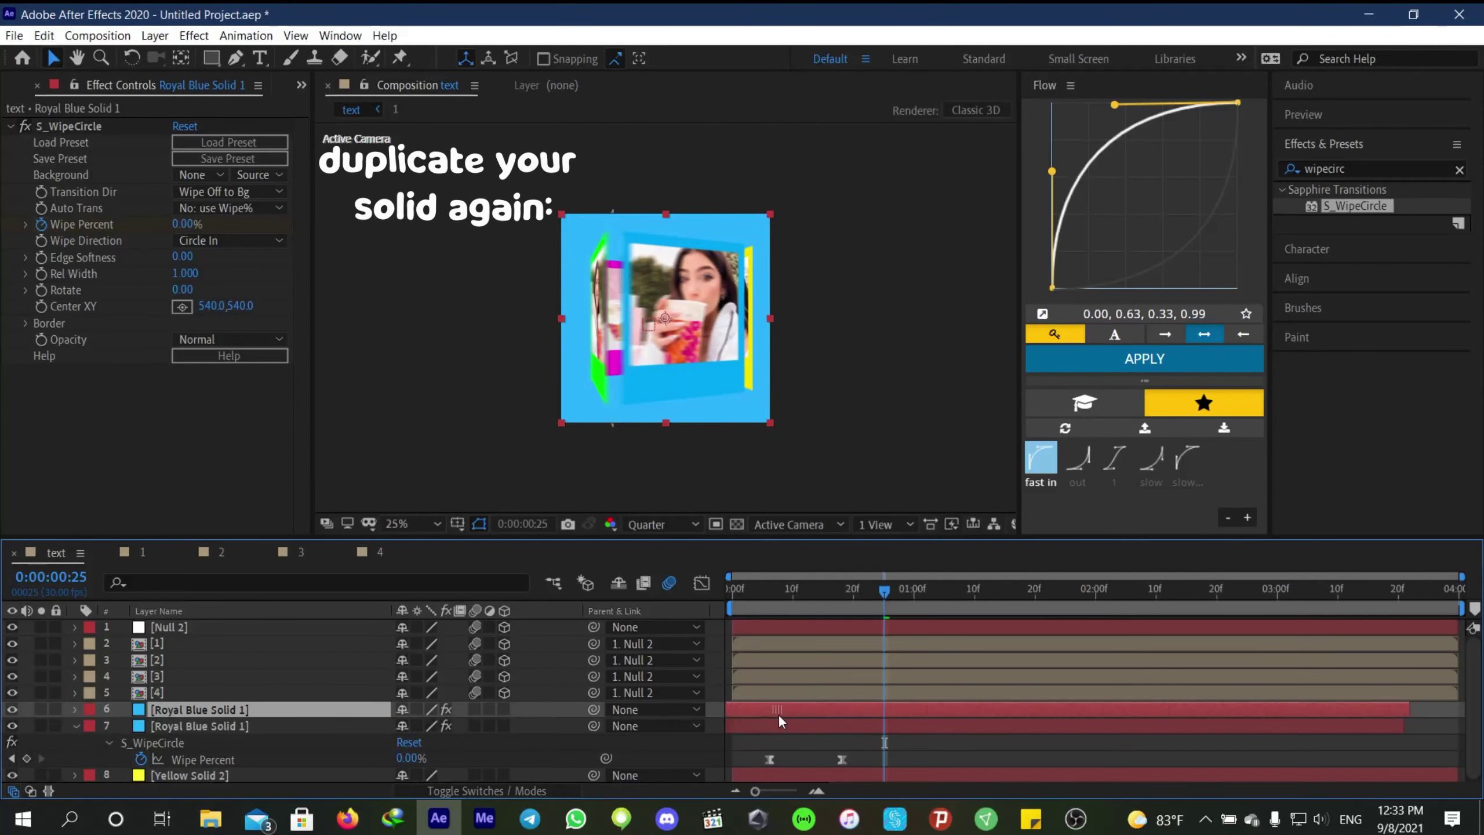
pyautogui.hotkey('ctrl', 'shift', 'y')
pyautogui.click(1091, 490)
pyautogui.click(1133, 409)
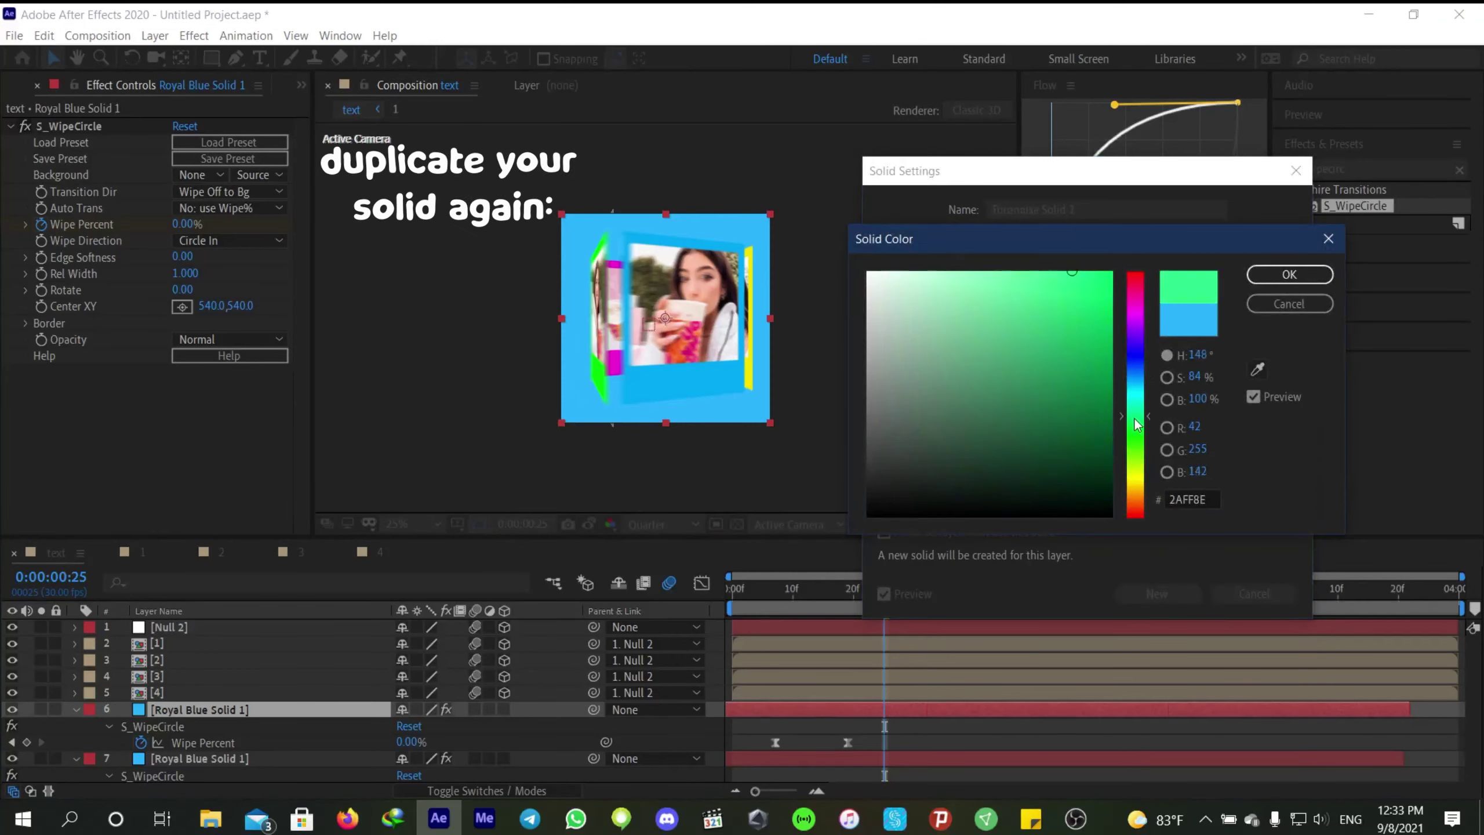
pyautogui.click(1290, 275)
pyautogui.click(1157, 593)
pyautogui.press('u')
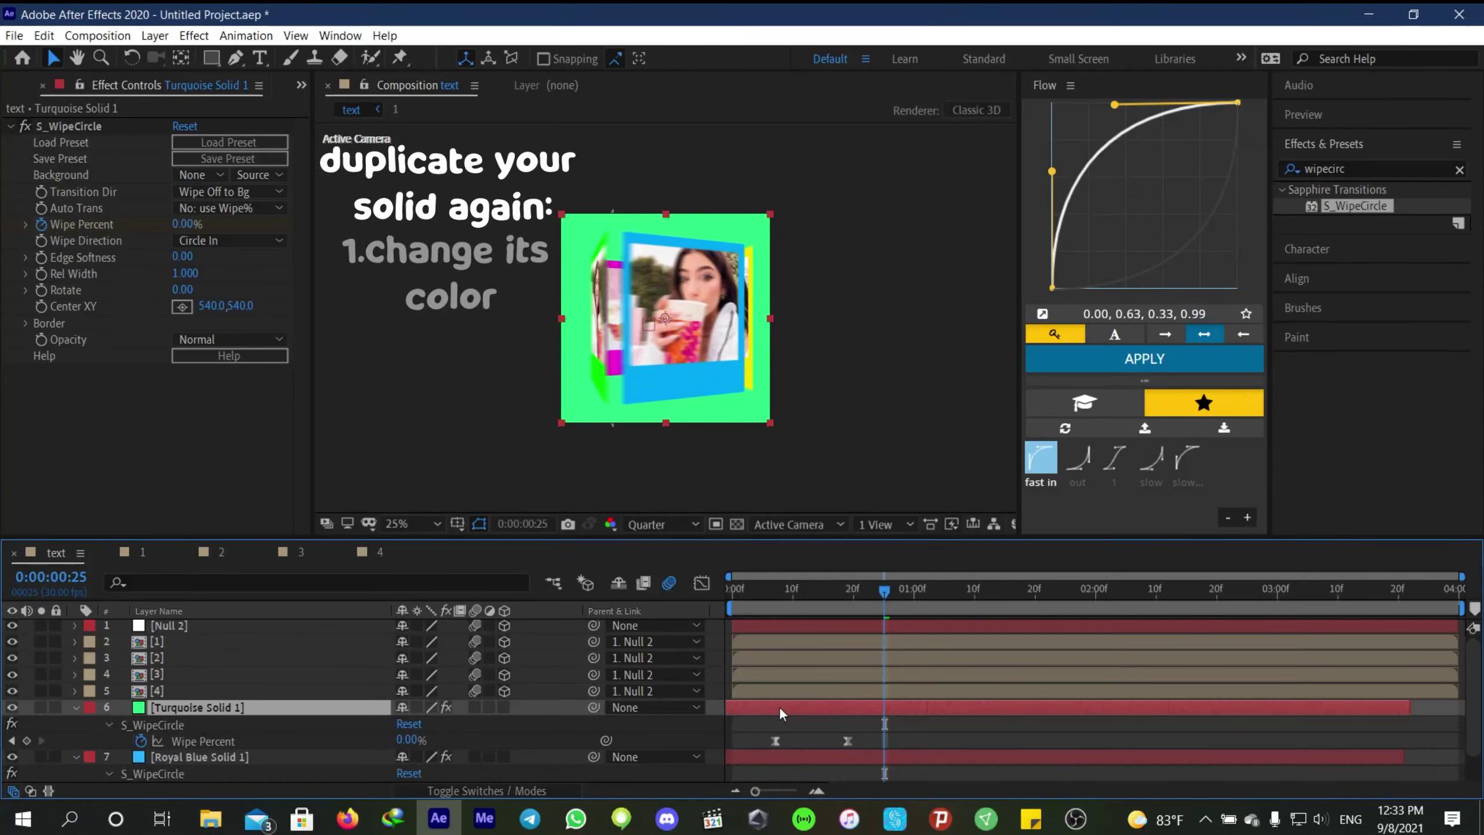
# Shift the turquoise solid later so its wipe starts at about 0:00:00:17, and preview it against the box rotation.
pyautogui.scroll(-1, 779, 706)
pyautogui.moveTo(782, 671); pyautogui.dragTo(921, 673)
pyautogui.press('pageup')
pyautogui.press('pageup')
pyautogui.press('space')
pyautogui.press('space')
# Duplicate the turquoise solid and recolour the copy to purple (#A92AFF).
pyautogui.hotkey('ctrl', 'd')
pyautogui.hotkey('ctrl', 'shift', 'y')
pyautogui.click(911, 507)
pyautogui.moveTo(1134, 413); pyautogui.dragTo(1130, 330)
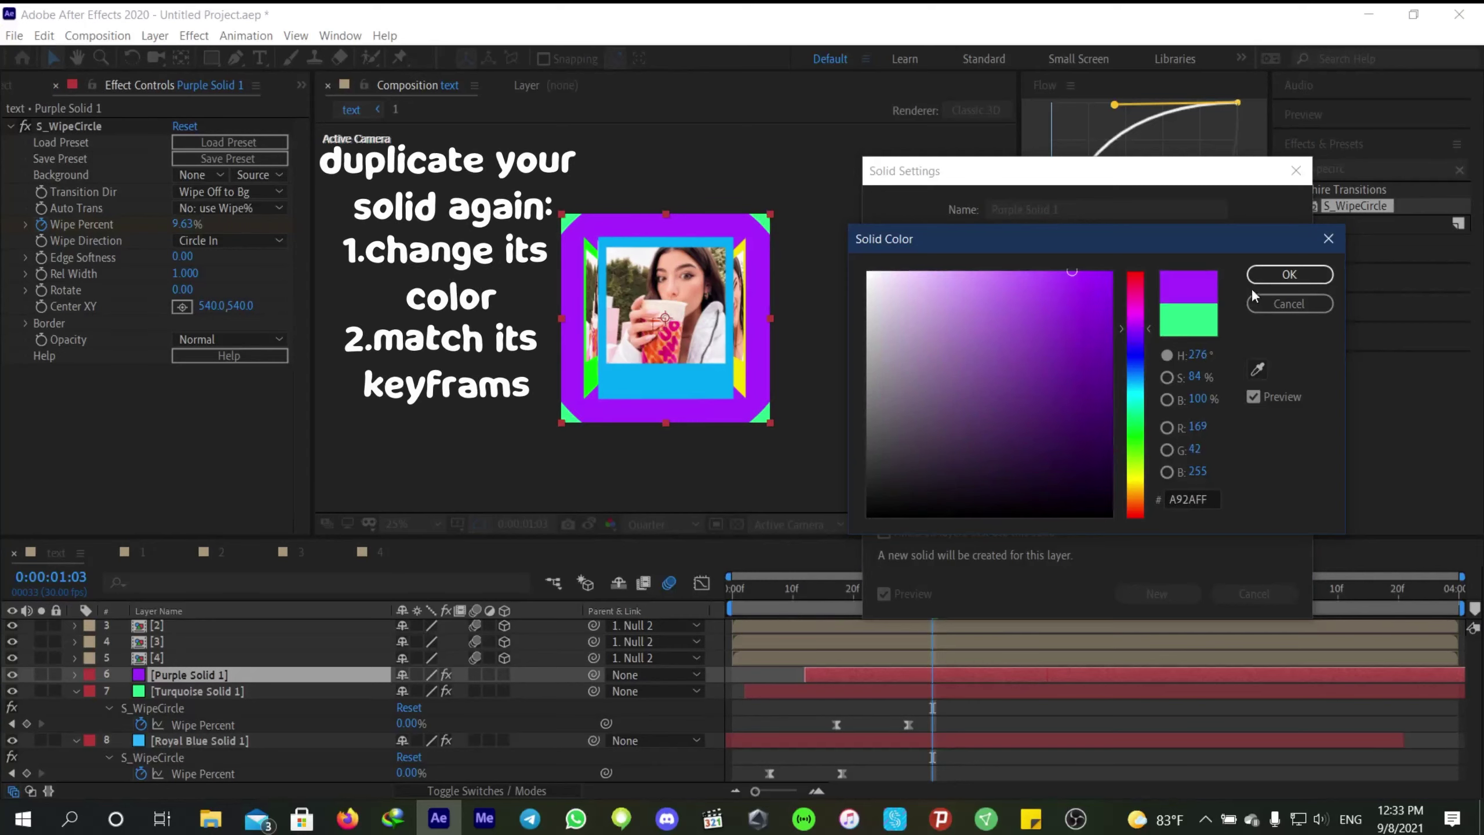
pyautogui.click(1289, 274)
pyautogui.click(1157, 594)
# Shift the purple solid later so its wipe starts at about 0:00:01:07, and preview the timing.
pyautogui.moveTo(917, 602); pyautogui.dragTo(880, 634)
pyautogui.press('space')
pyautogui.press('u')
pyautogui.press('space')
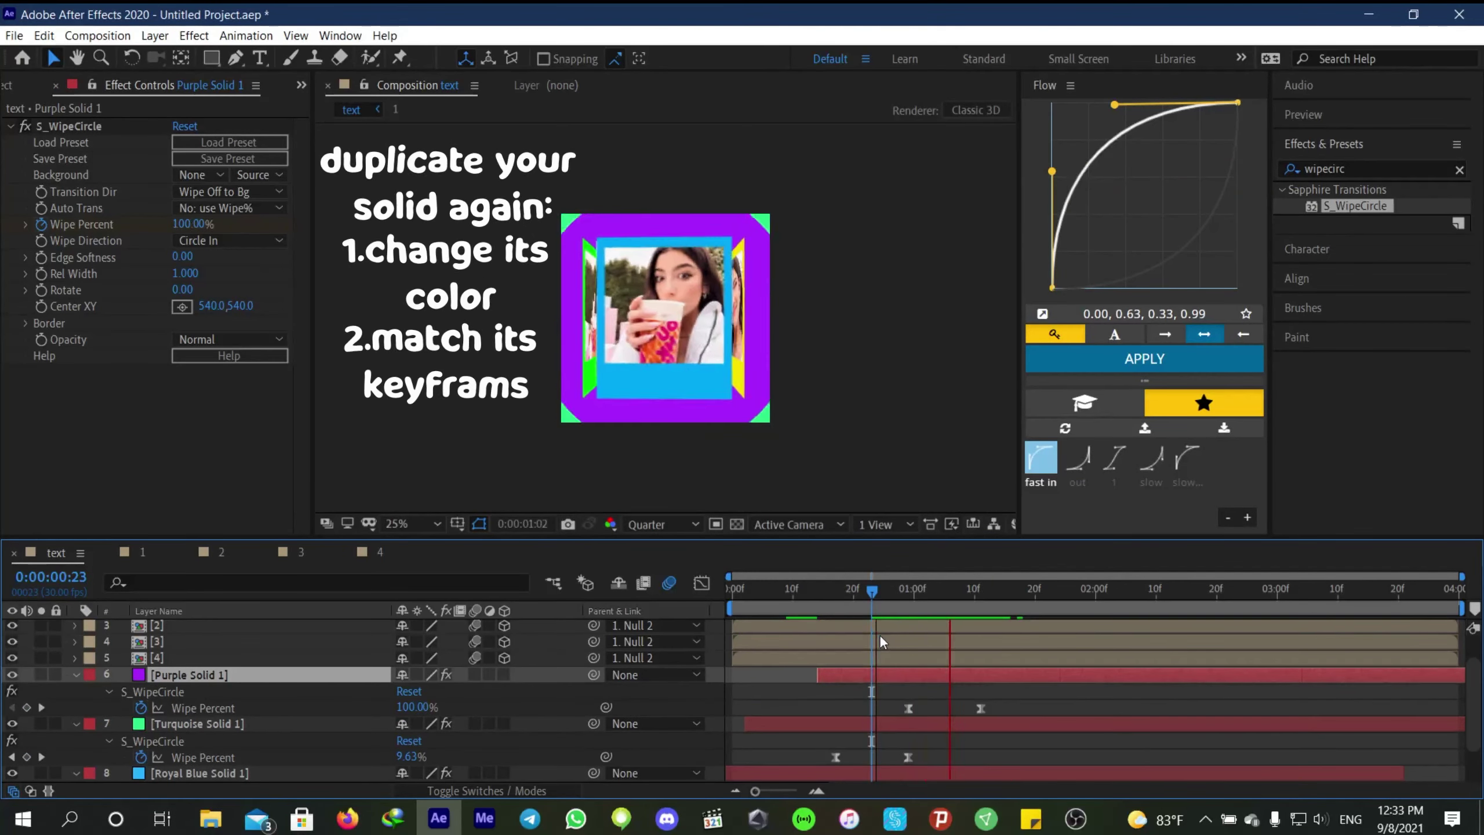
pyautogui.press('space')
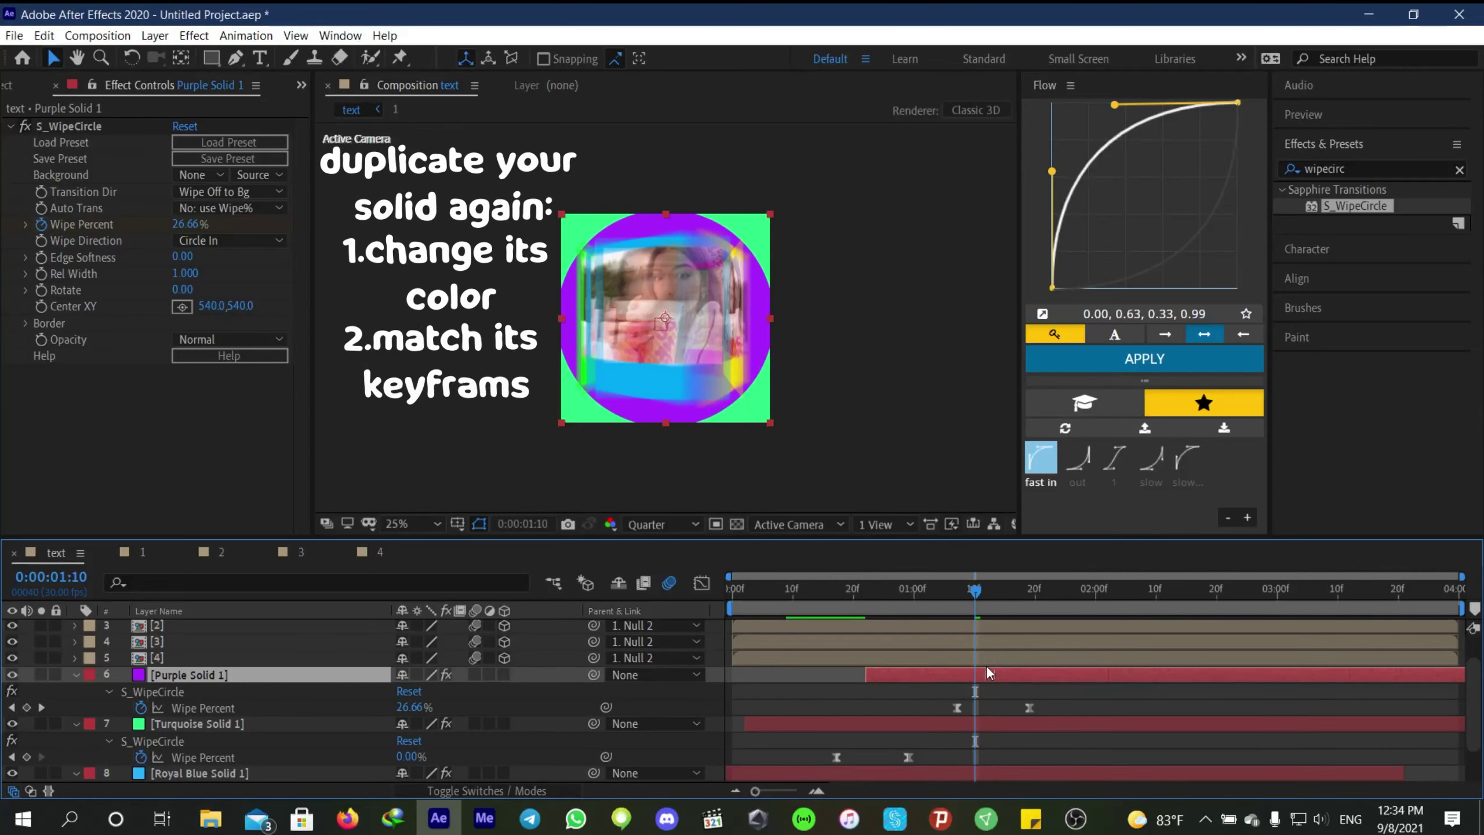
pyautogui.press('space')
pyautogui.press('space')
# Duplicate the purple solid and recolour the copy to magenta-red.
pyautogui.click(1005, 698)
pyautogui.click(1017, 674)
pyautogui.hotkey('ctrl', 'd')
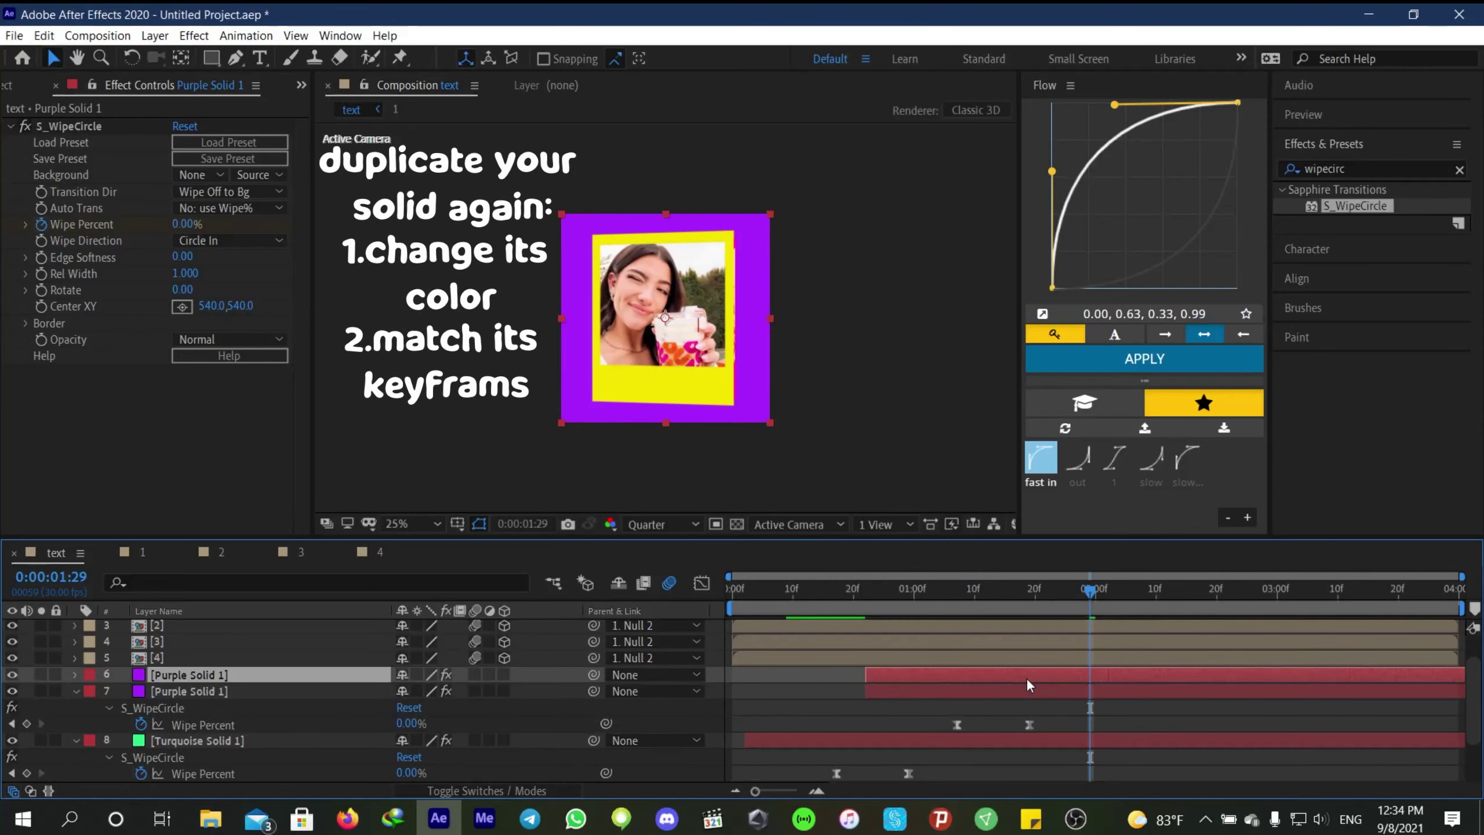
pyautogui.hotkey('ctrl', 'shift', 'y')
pyautogui.click(1080, 493)
pyautogui.moveTo(1137, 470); pyautogui.dragTo(1145, 294)
pyautogui.click(1289, 276)
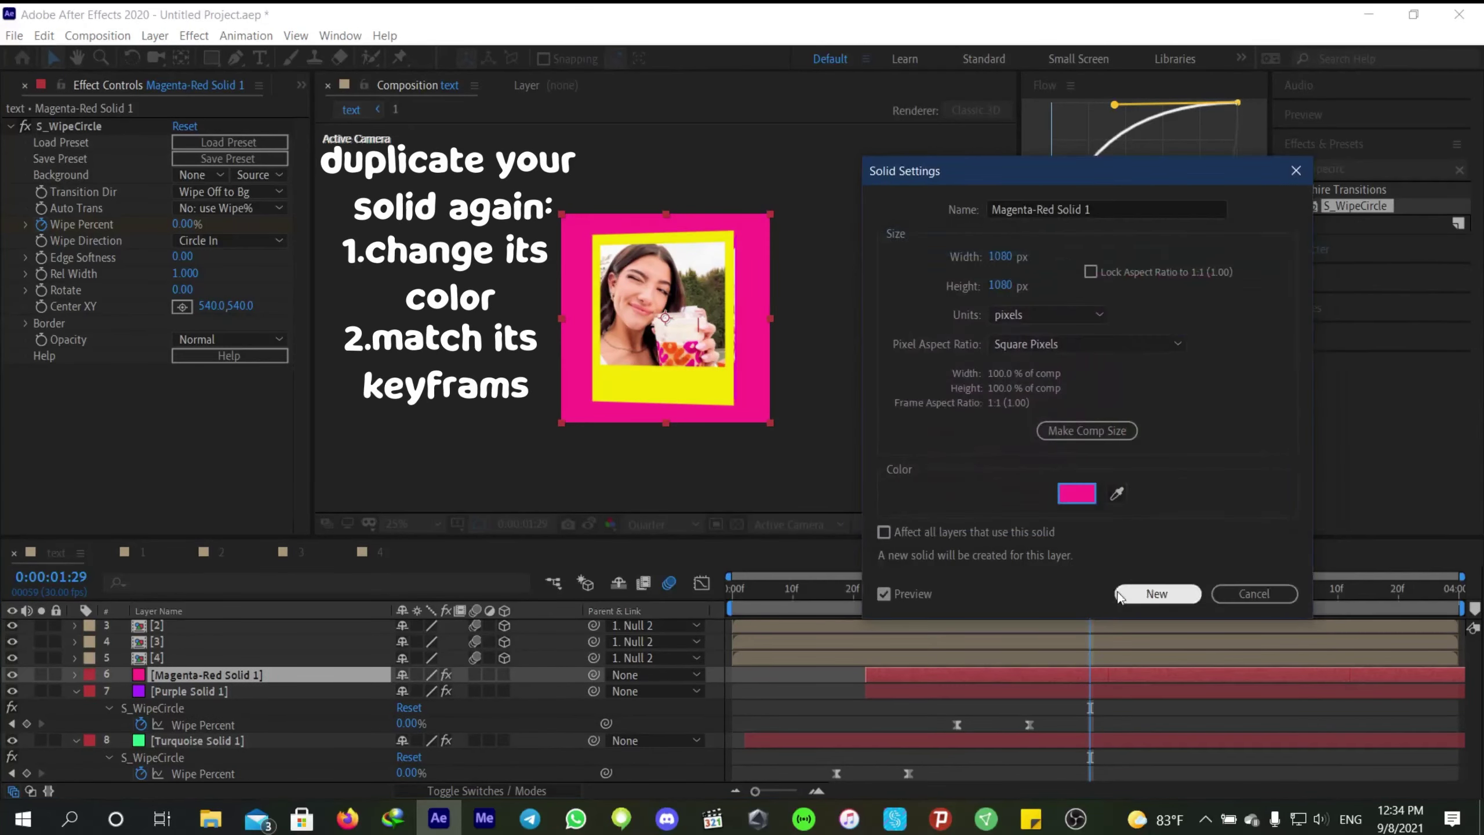
pyautogui.click(1119, 593)
# Shift the magenta-red solid later so its wipe starts at 0:00:02:01, and preview the timing.
pyautogui.moveTo(1017, 673); pyautogui.dragTo(1010, 673)
pyautogui.press('space')
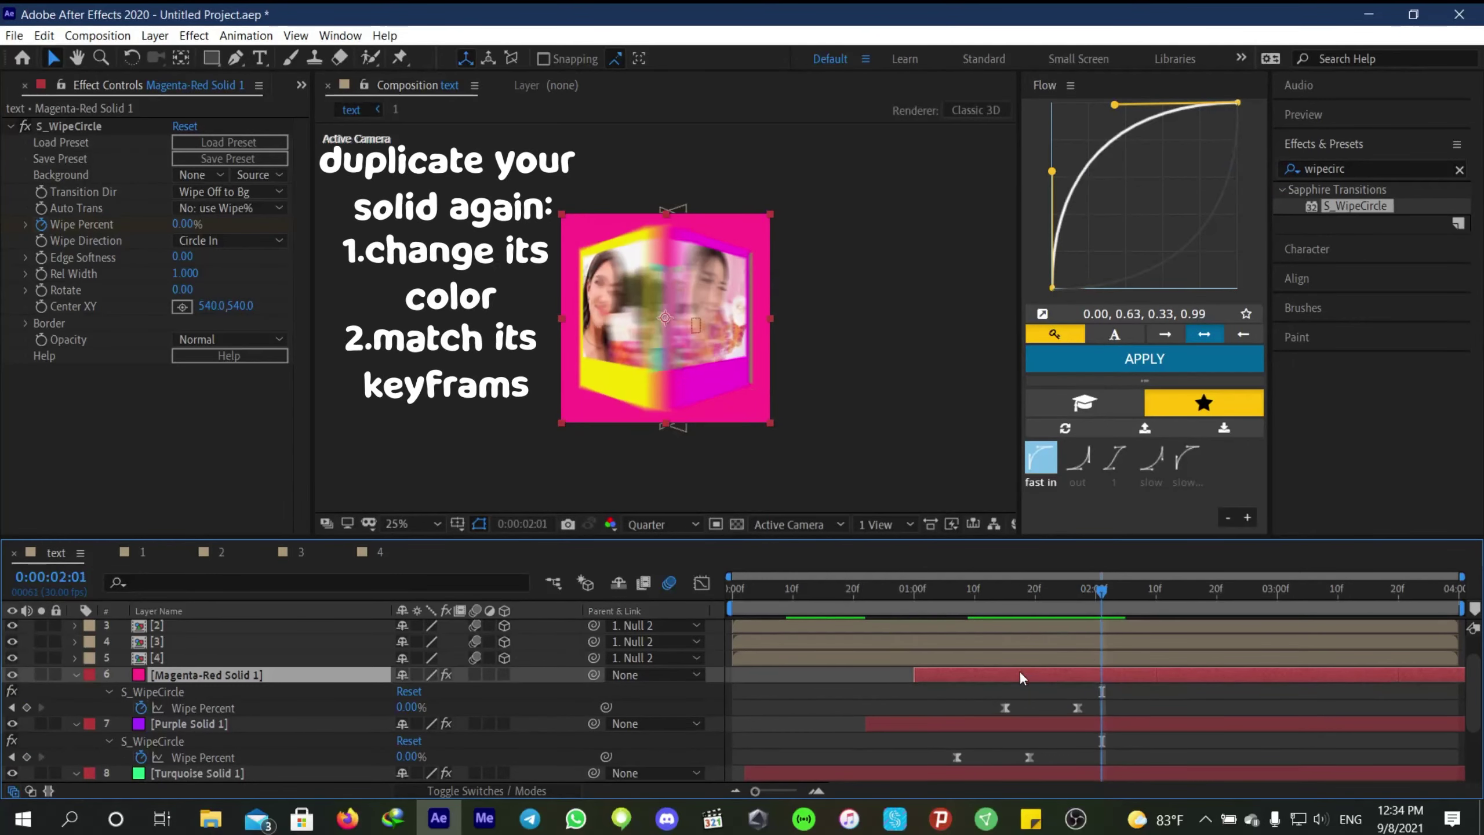
pyautogui.moveTo(1019, 671); pyautogui.dragTo(1113, 662)
pyautogui.click(1111, 661)
pyautogui.press('space')
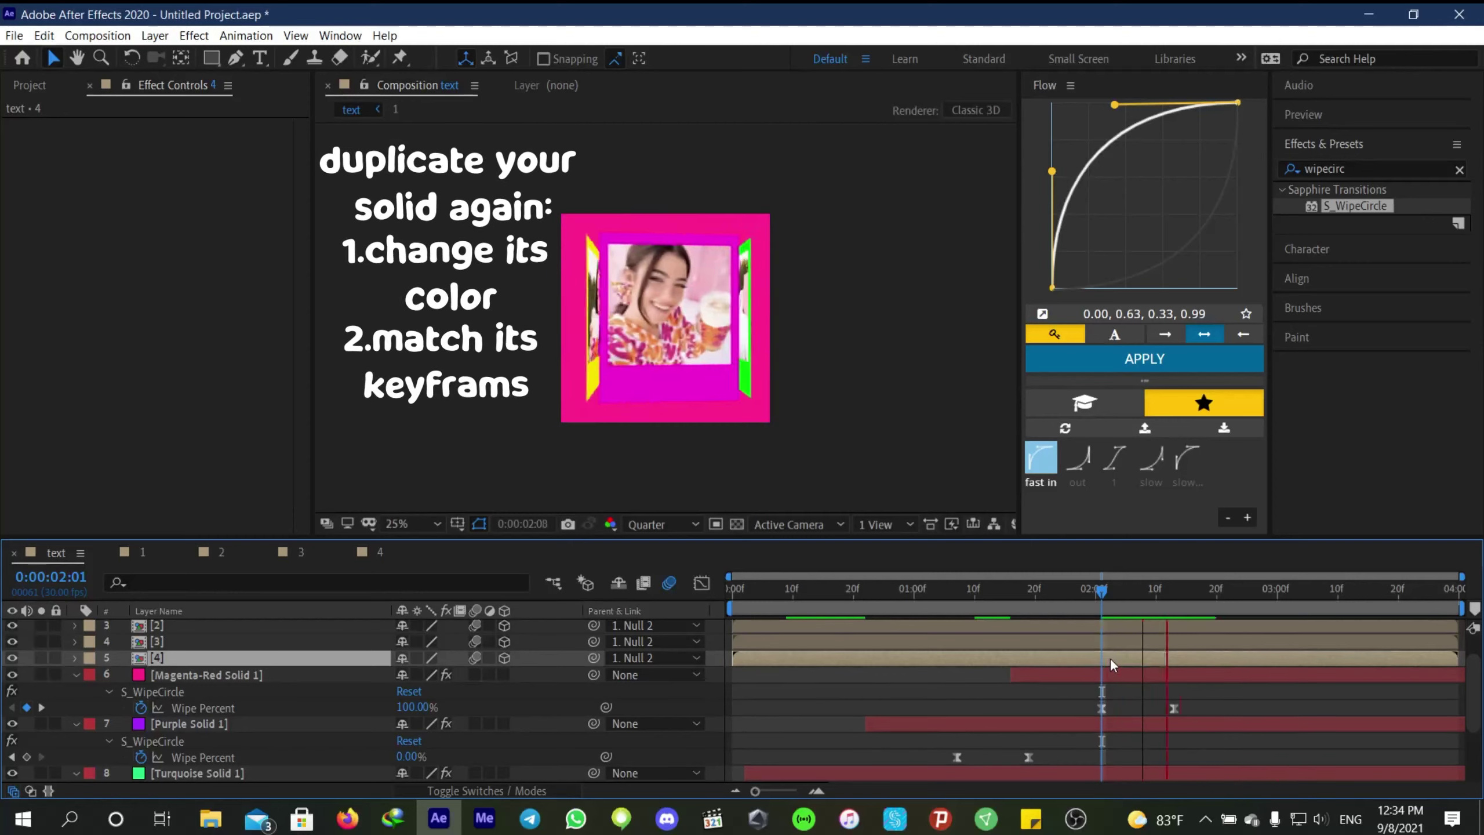
# Recolour the magenta-red solid to a more muted medium magenta-red.
pyautogui.click(1158, 676)
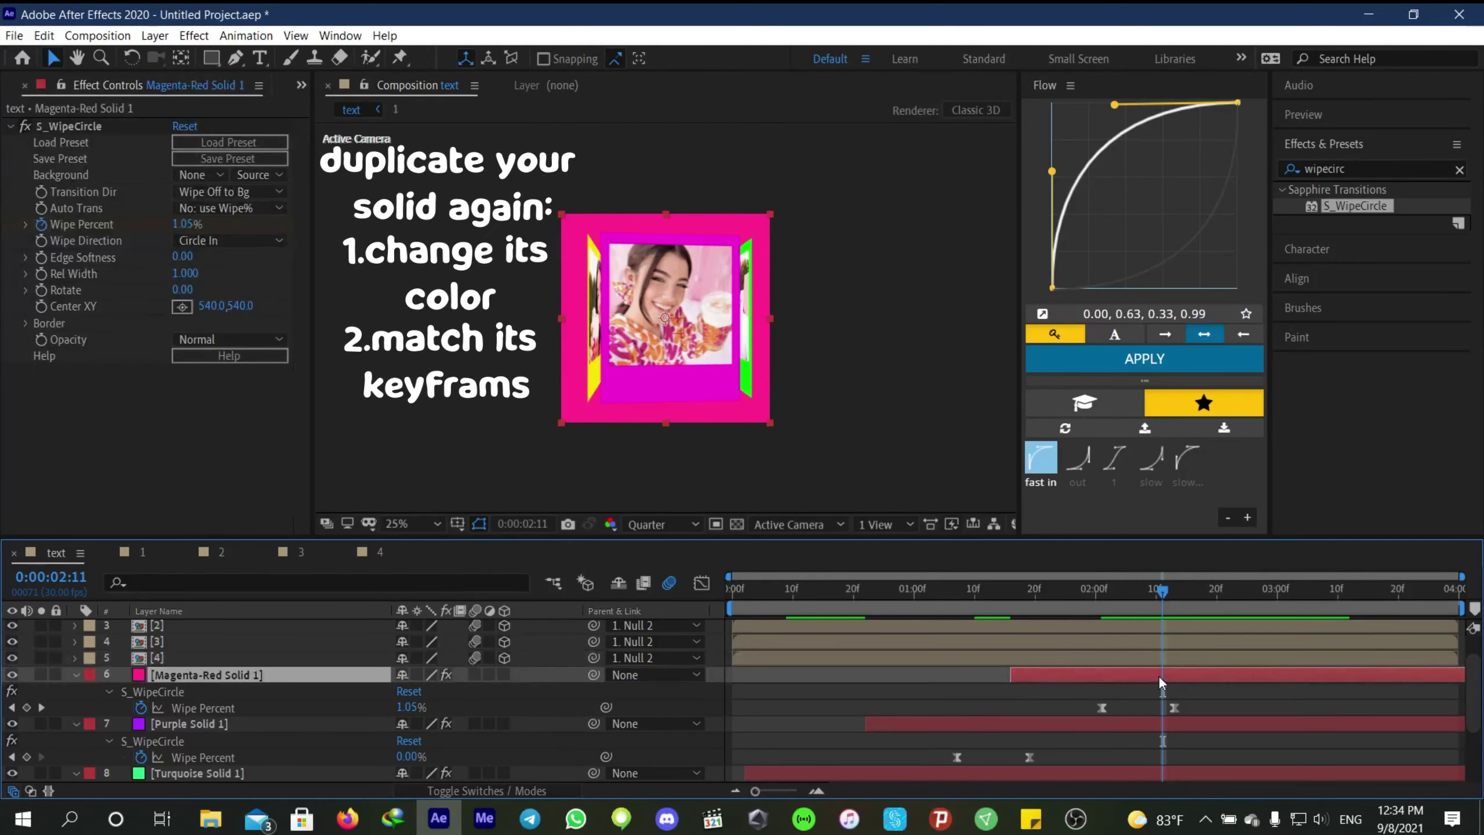
pyautogui.hotkey('ctrl', 'shift', 'y')
pyautogui.press('Return')
# Duplicate the medium magenta-red solid, shift the copy later so its wipe starts at about 0:00:02:17, and recolour it yellow.
pyautogui.hotkey('ctrl', 'd')
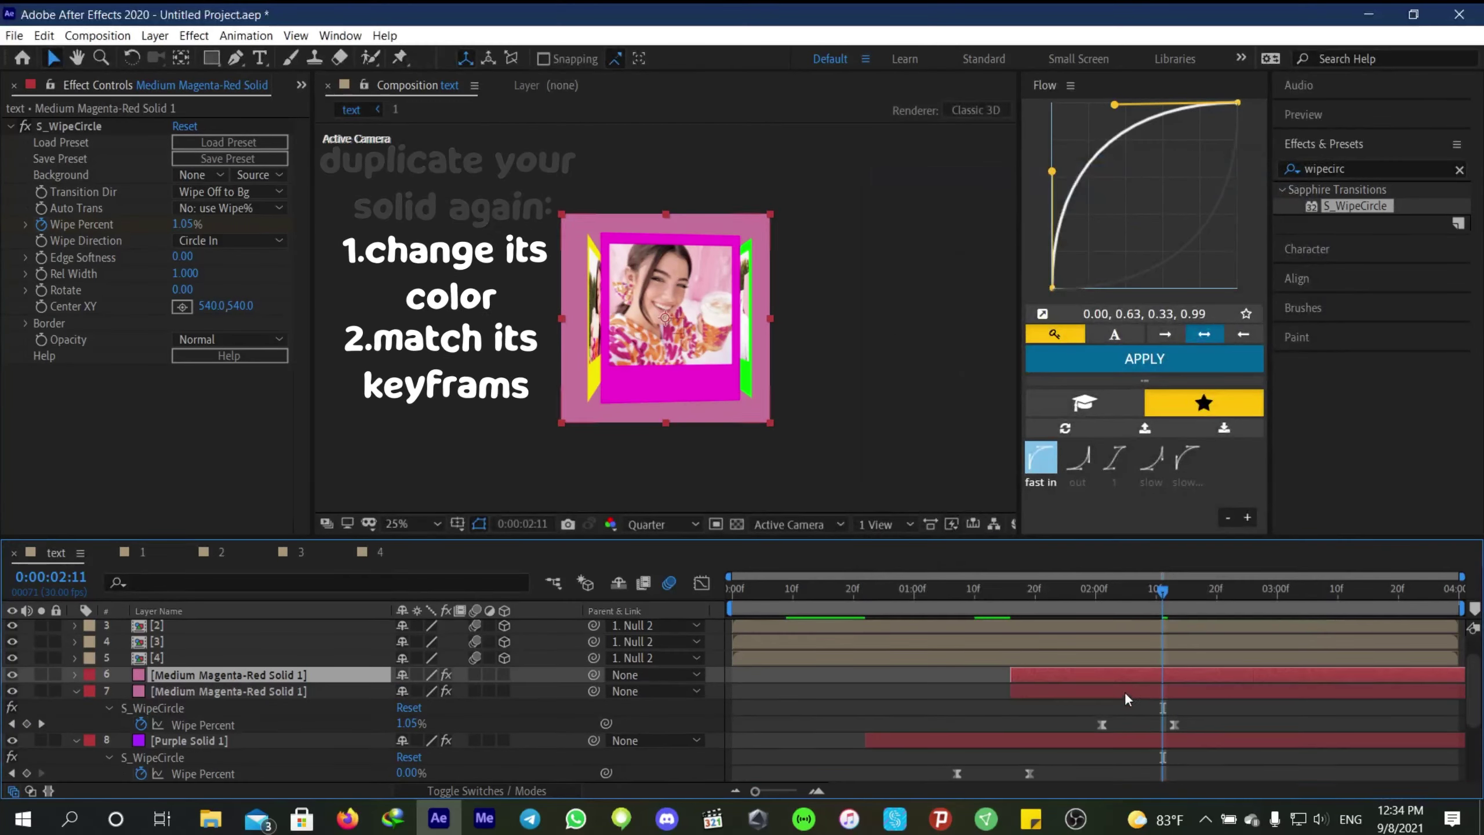
pyautogui.moveTo(1211, 673); pyautogui.dragTo(1235, 671)
pyautogui.hotkey('ctrl', 'shift', 'y')
pyautogui.click(1083, 497)
pyautogui.moveTo(1135, 445); pyautogui.dragTo(1135, 482)
pyautogui.click(1087, 286)
pyautogui.click(1289, 274)
pyautogui.click(1157, 595)
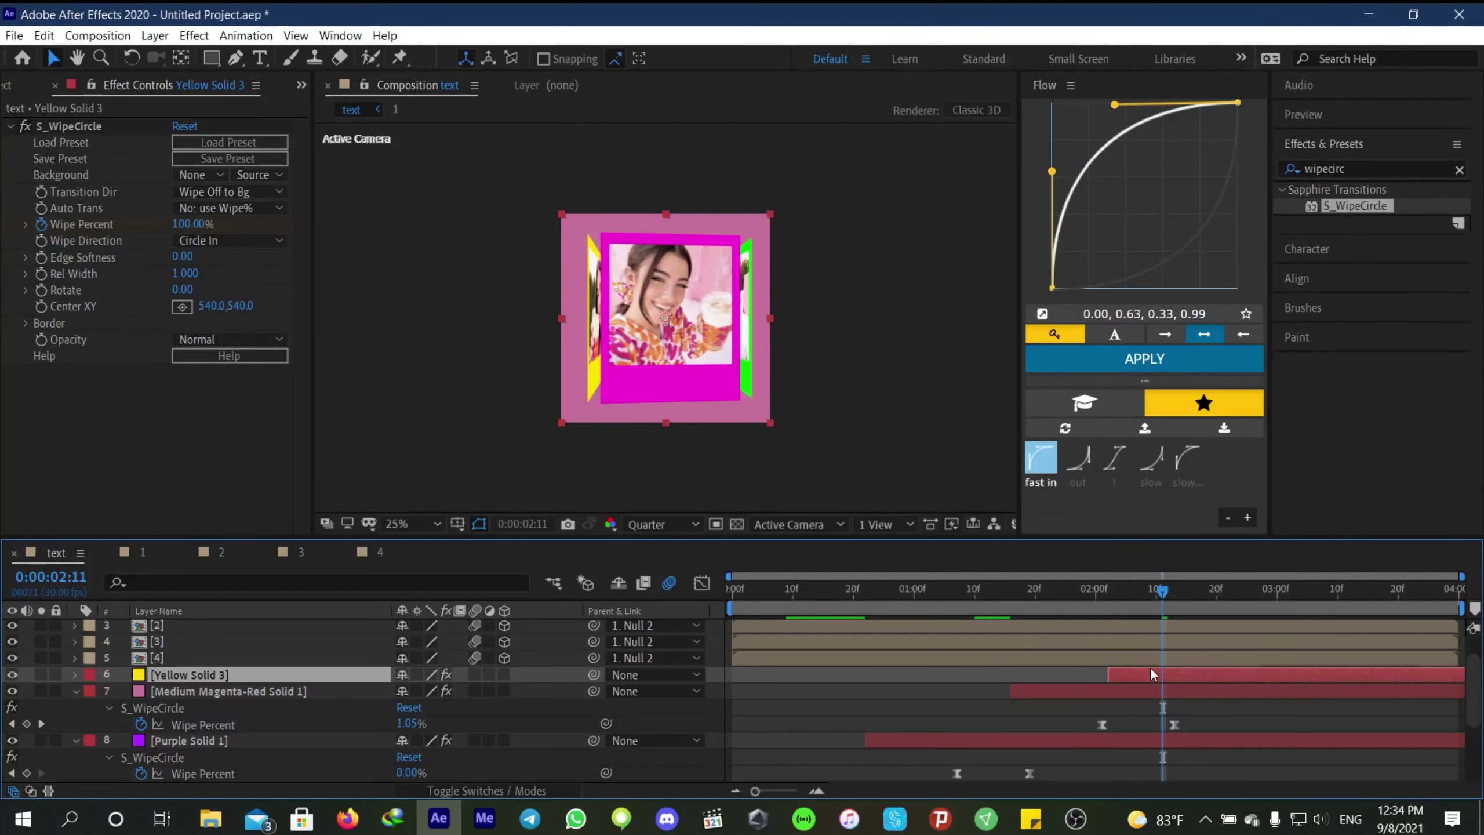
# Reveal the new yellow solid's wipe keyframes, scrub to 0:00:03:29, and preview the whole composition.
pyautogui.press('u')
pyautogui.click(1173, 590)
pyautogui.moveTo(1174, 595); pyautogui.dragTo(1214, 586)
pyautogui.moveTo(1467, 605); pyautogui.dragTo(1474, 593)
pyautogui.press('space')
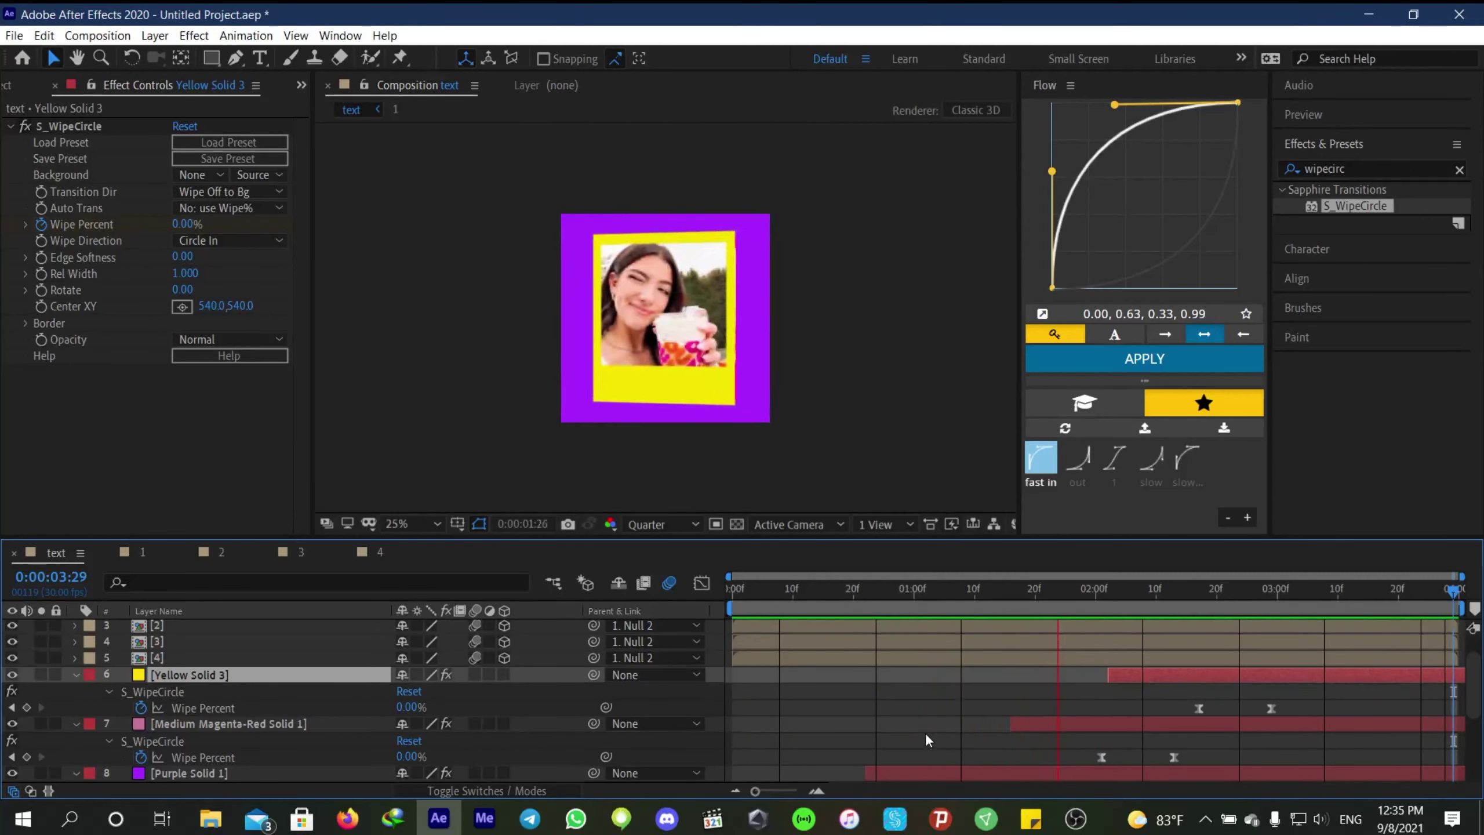
# Collapse the revealed keyframe properties of all layers and review the full animation.
pyautogui.press('u')
pyautogui.click(906, 701)
pyautogui.press('u')
pyautogui.press('s')
pyautogui.press('s')
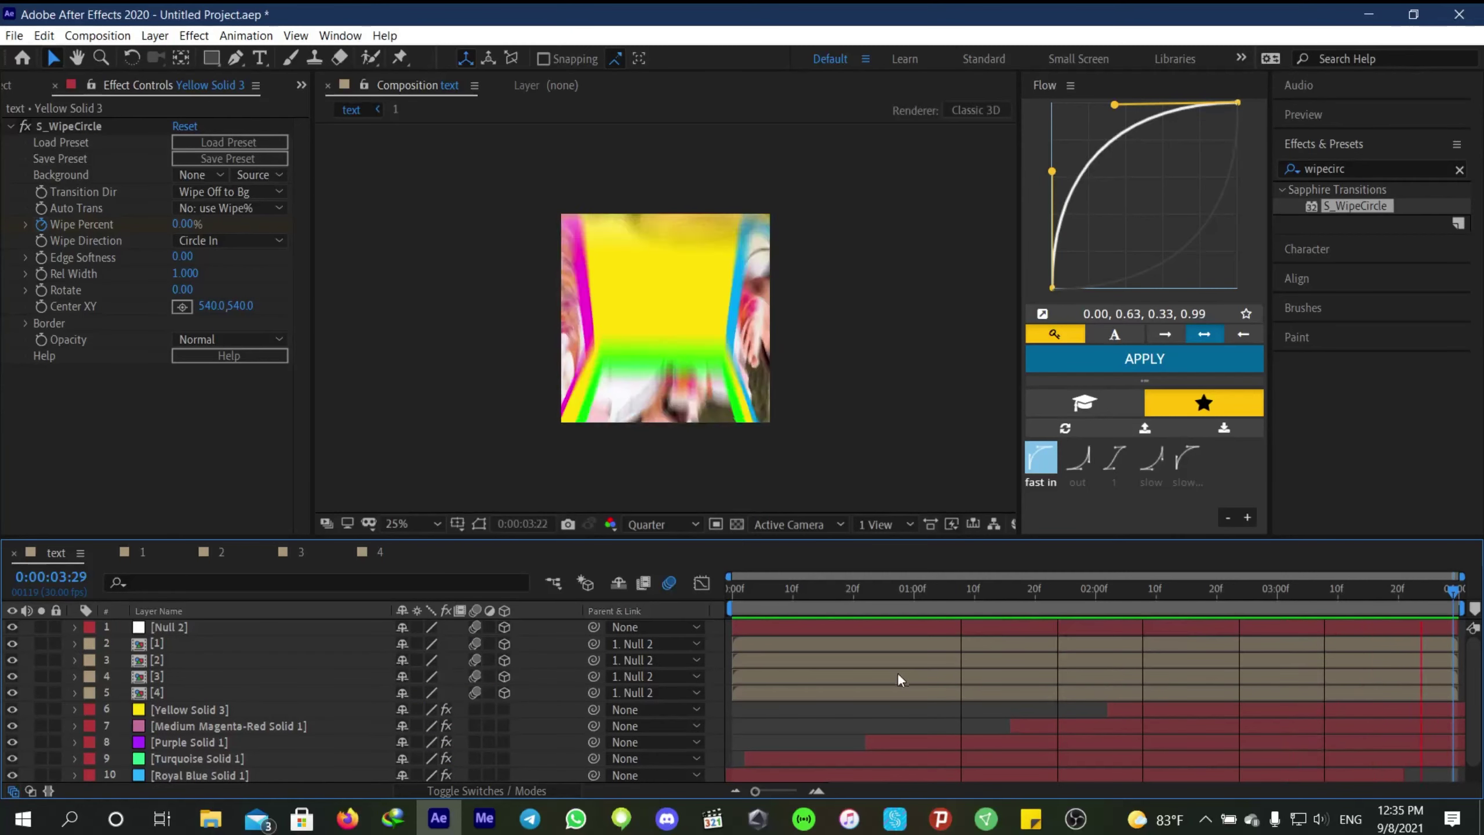
pyautogui.press('space')
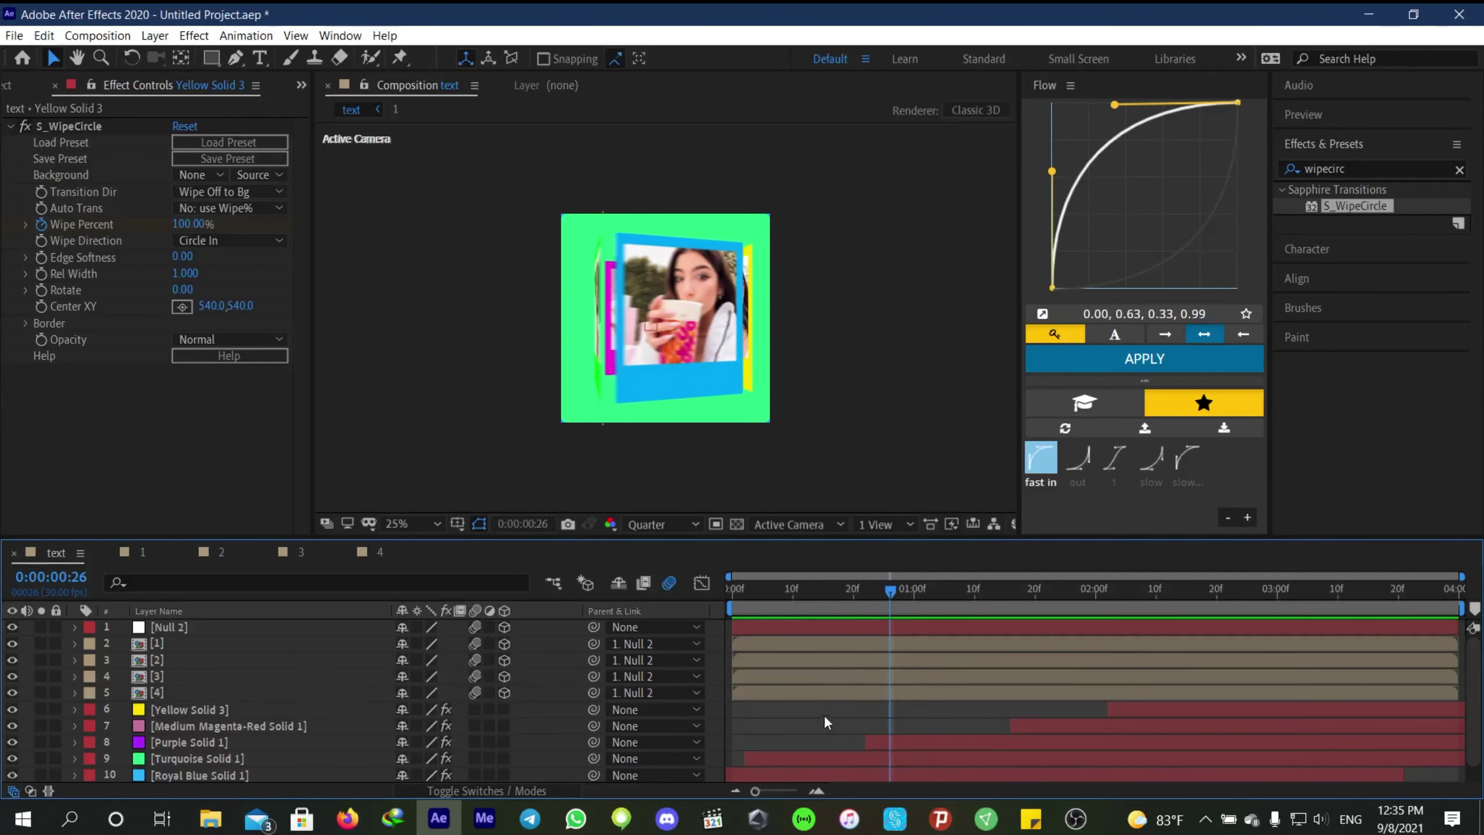
# Try lighting the 3D photo box with a new parallel light, preview the animation, and delete the light.
pyautogui.moveTo(862, 608); pyautogui.dragTo(900, 666)
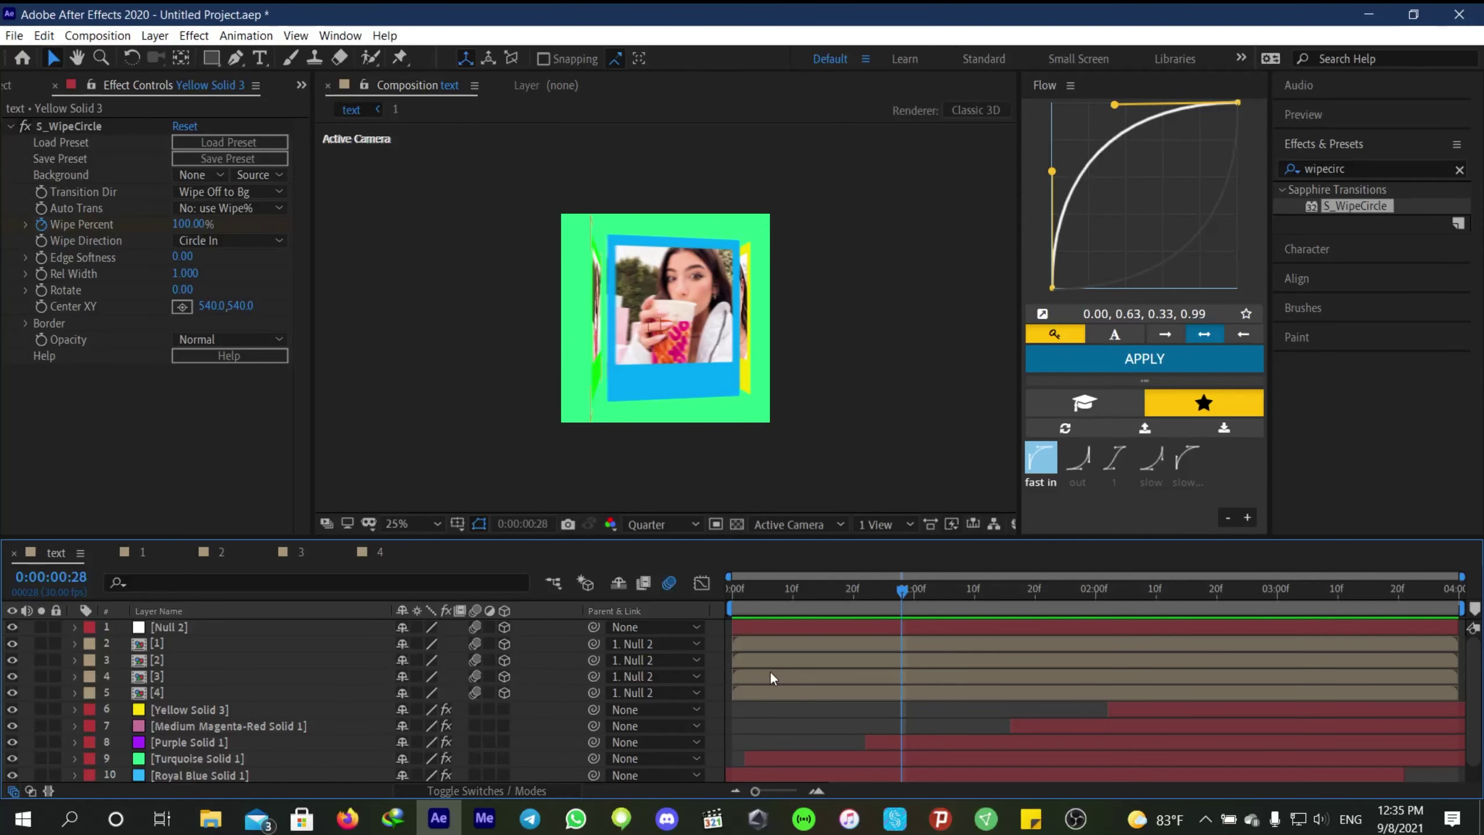
pyautogui.click(156, 36)
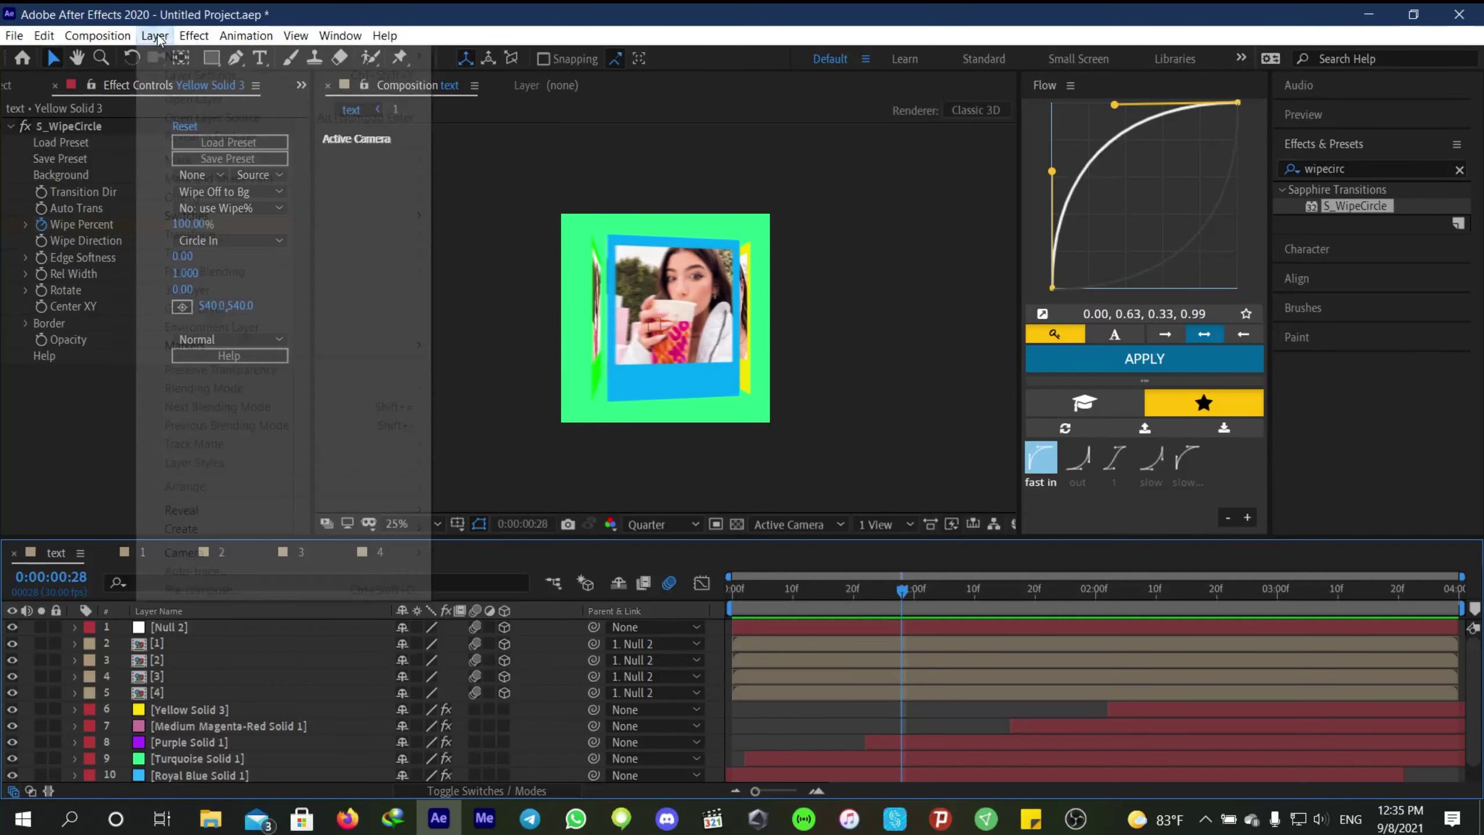
pyautogui.moveTo(166, 56)
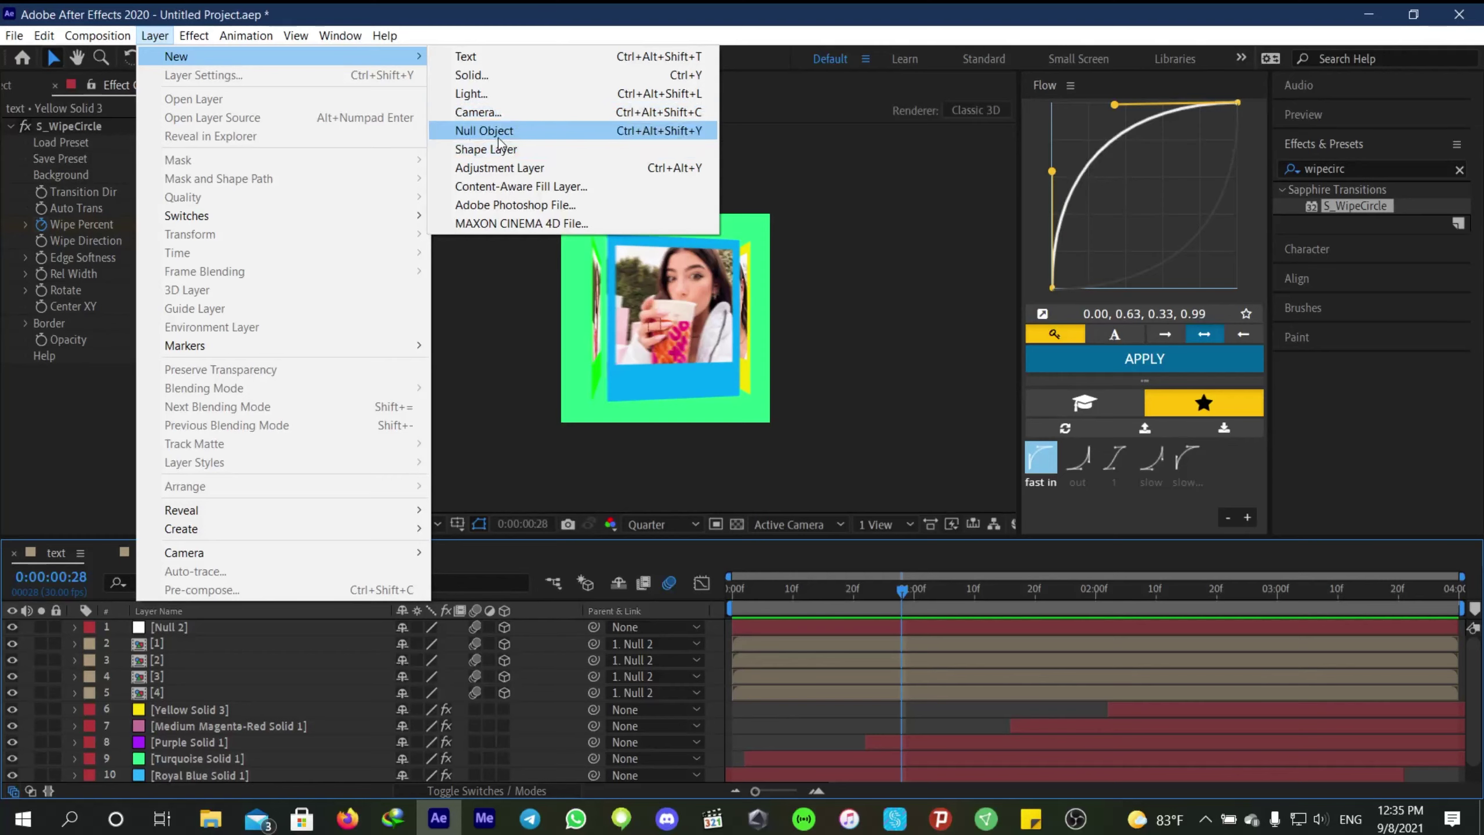
pyautogui.click(489, 99)
pyautogui.press('Return')
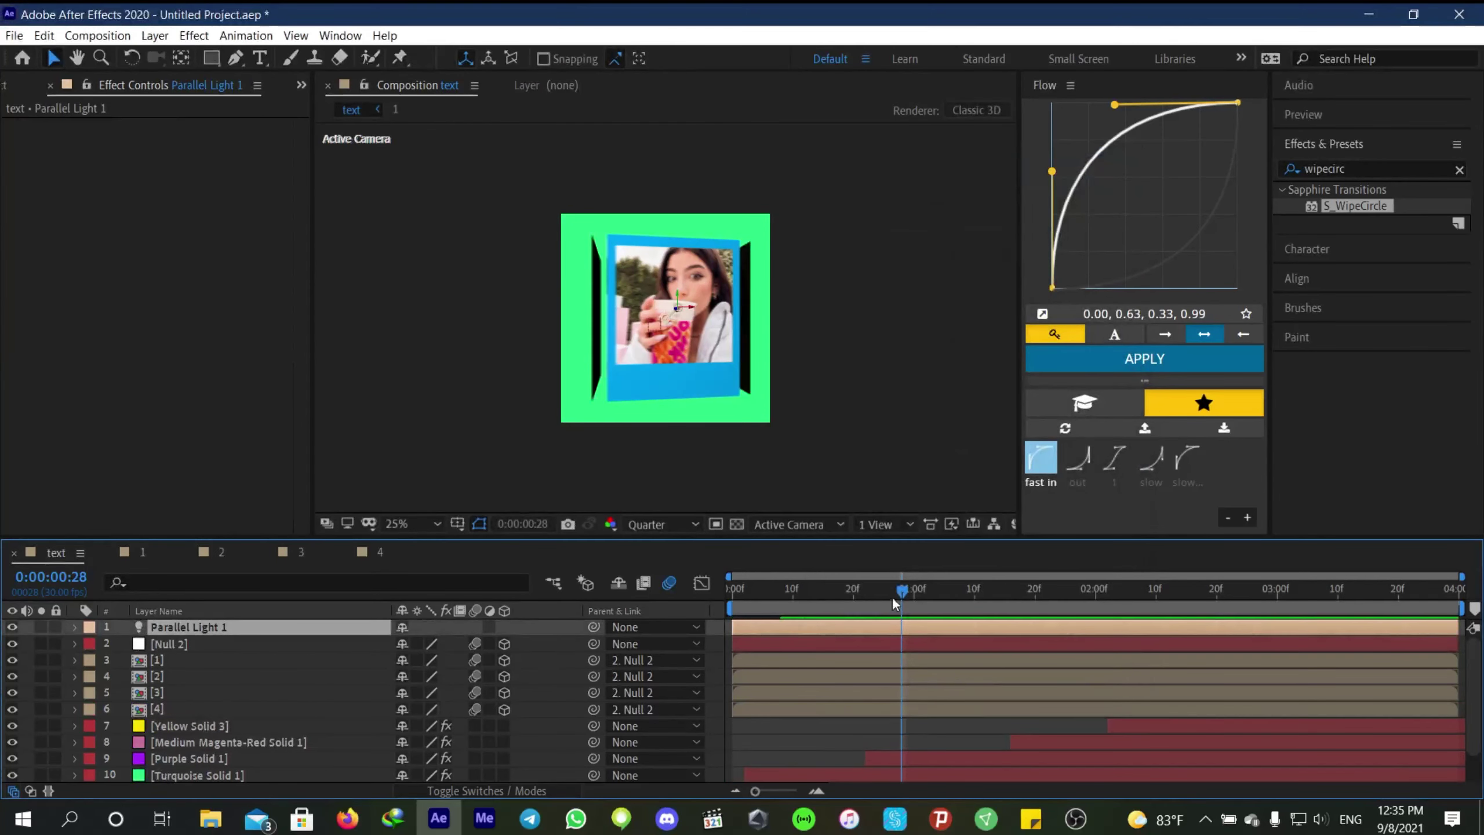
pyautogui.press('space')
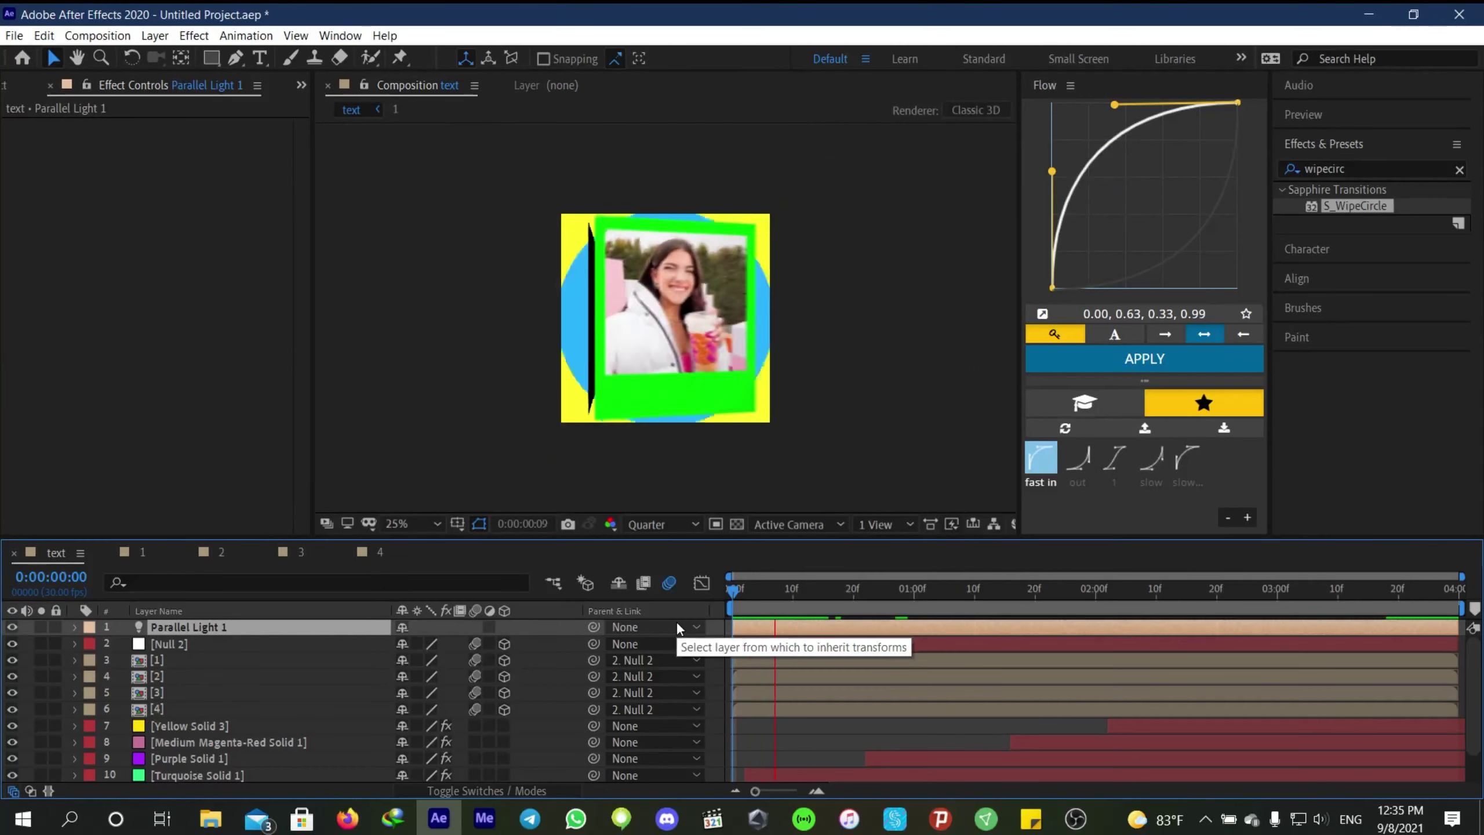
pyautogui.press('space')
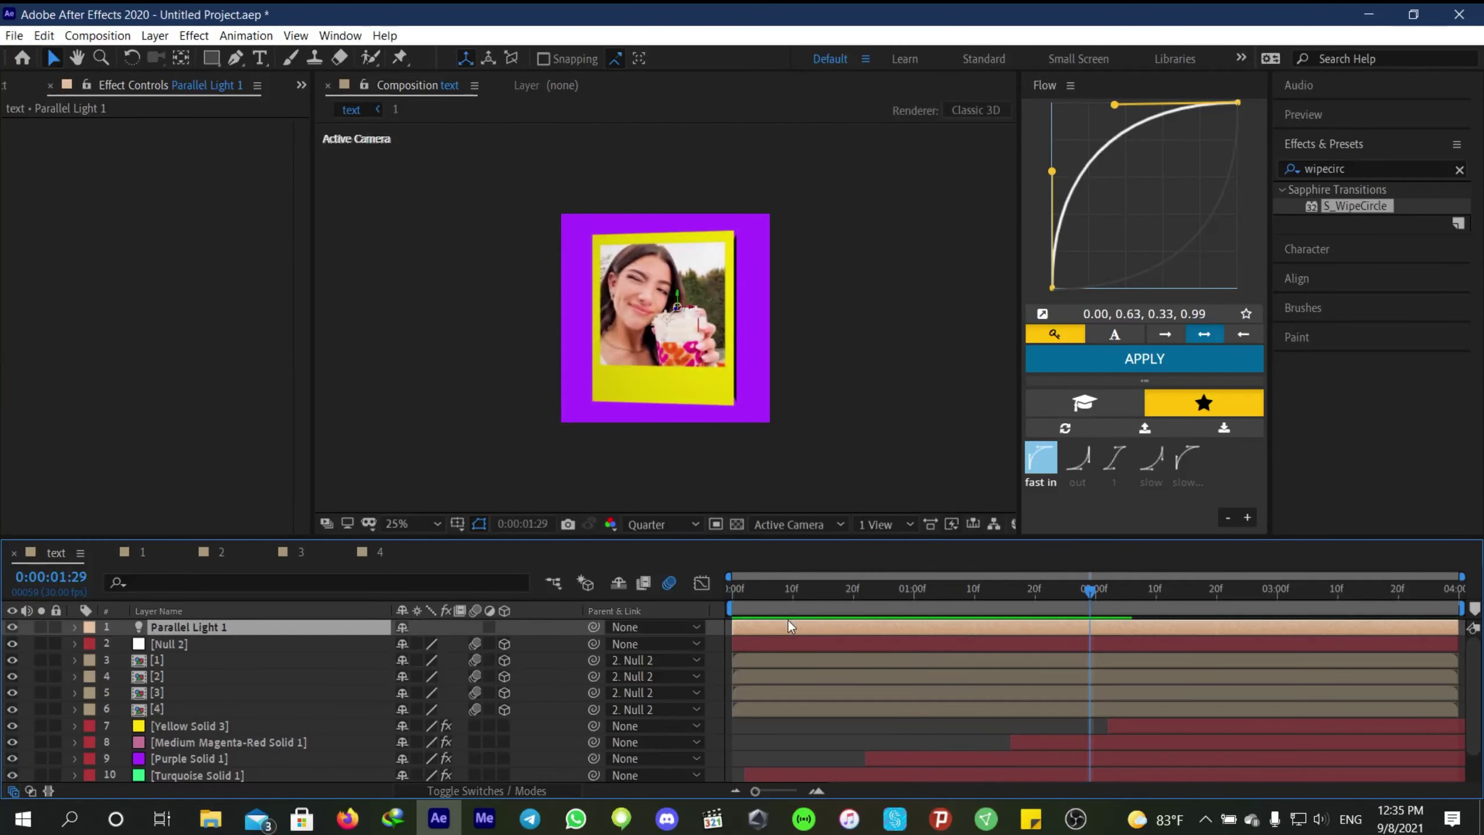
pyautogui.press('Delete')
# Pre-compose the Null 2 layer together with the four photo layers 1 to 4.
pyautogui.click(958, 695)
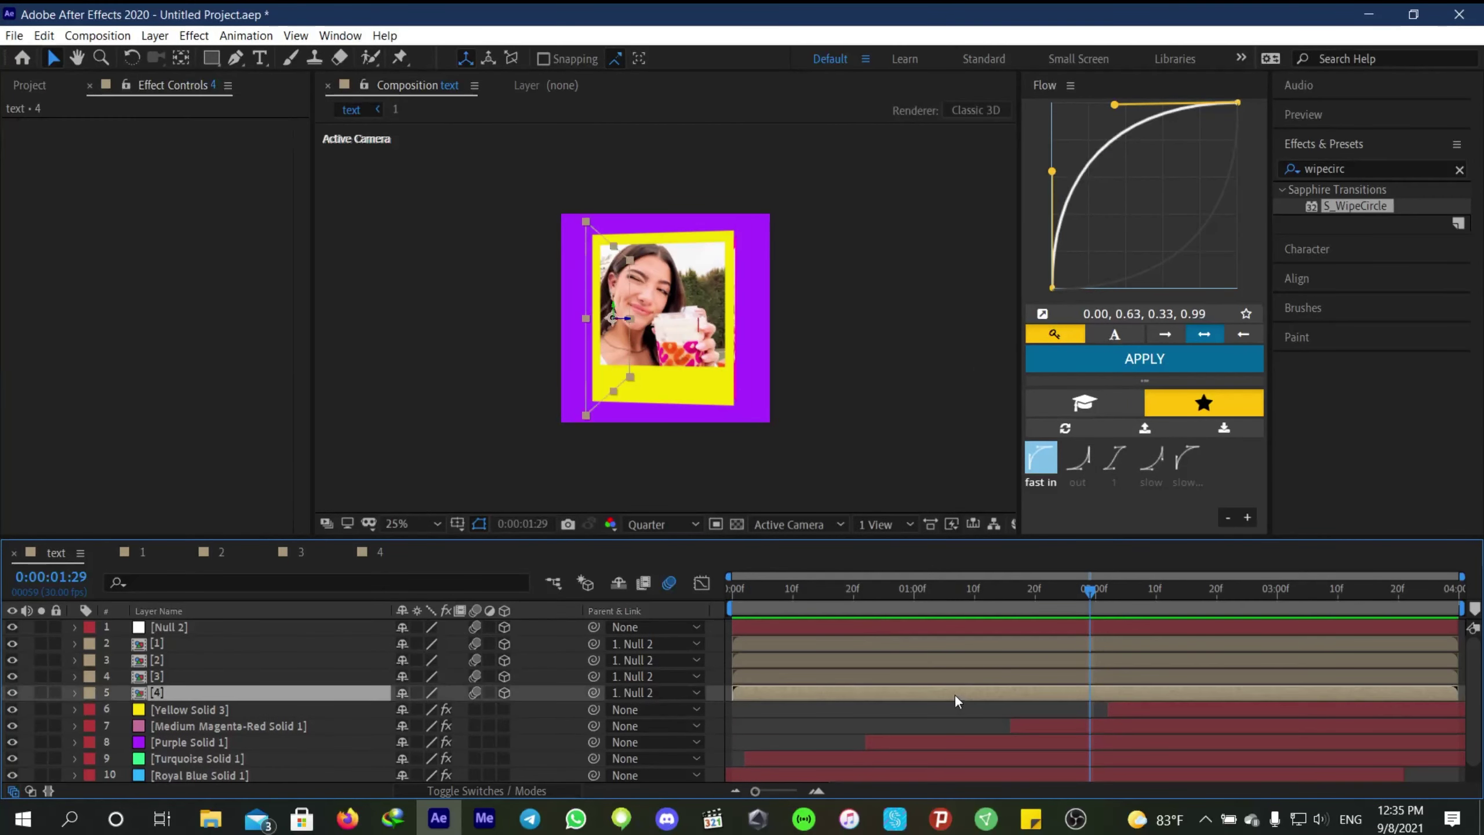
pyautogui.keyDown('shift'); pyautogui.click(788, 625); pyautogui.keyUp('shift')
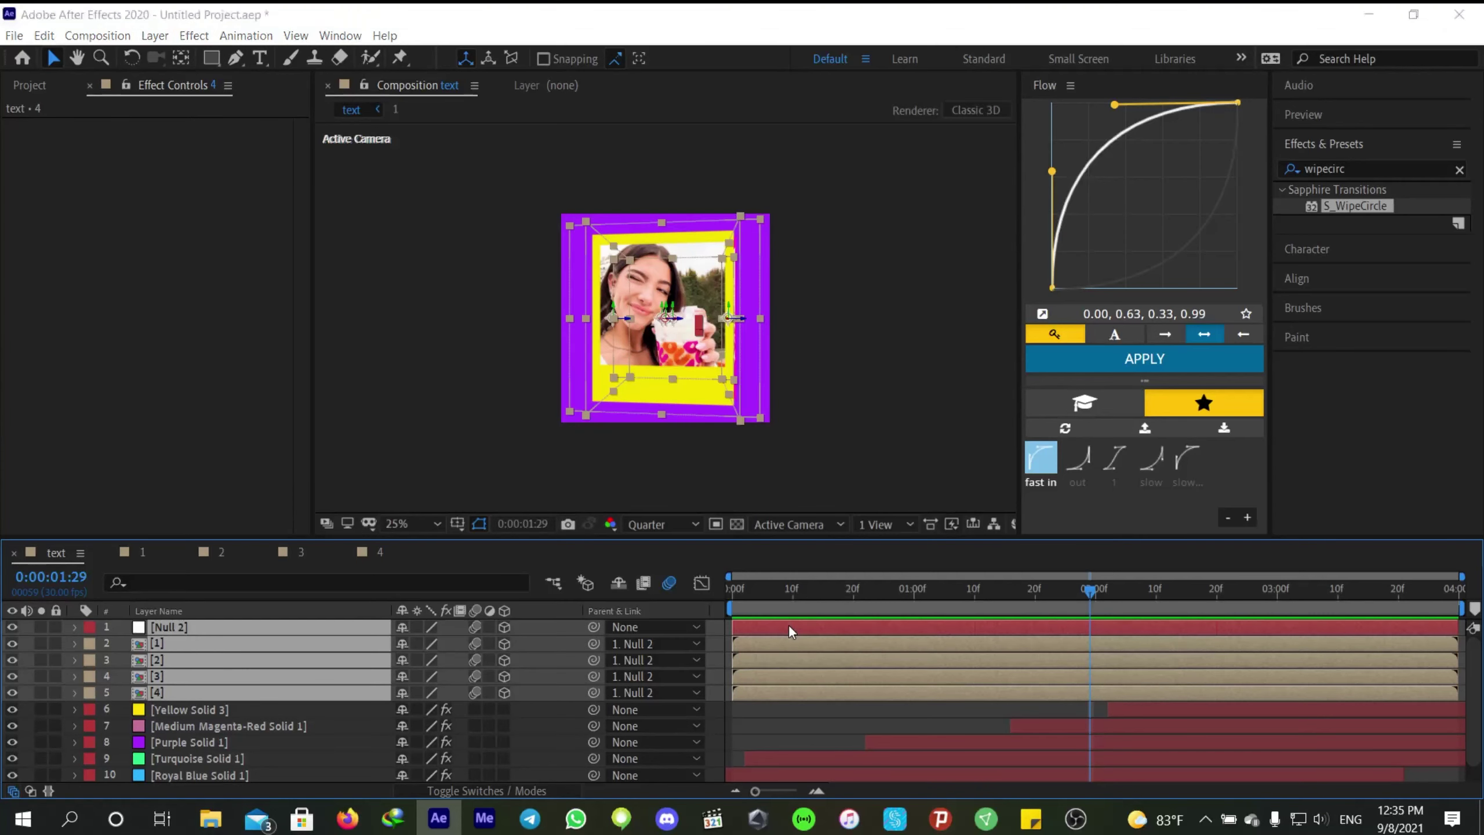
pyautogui.hotkey('ctrl', 'shift', 'c')
pyautogui.click(799, 537)
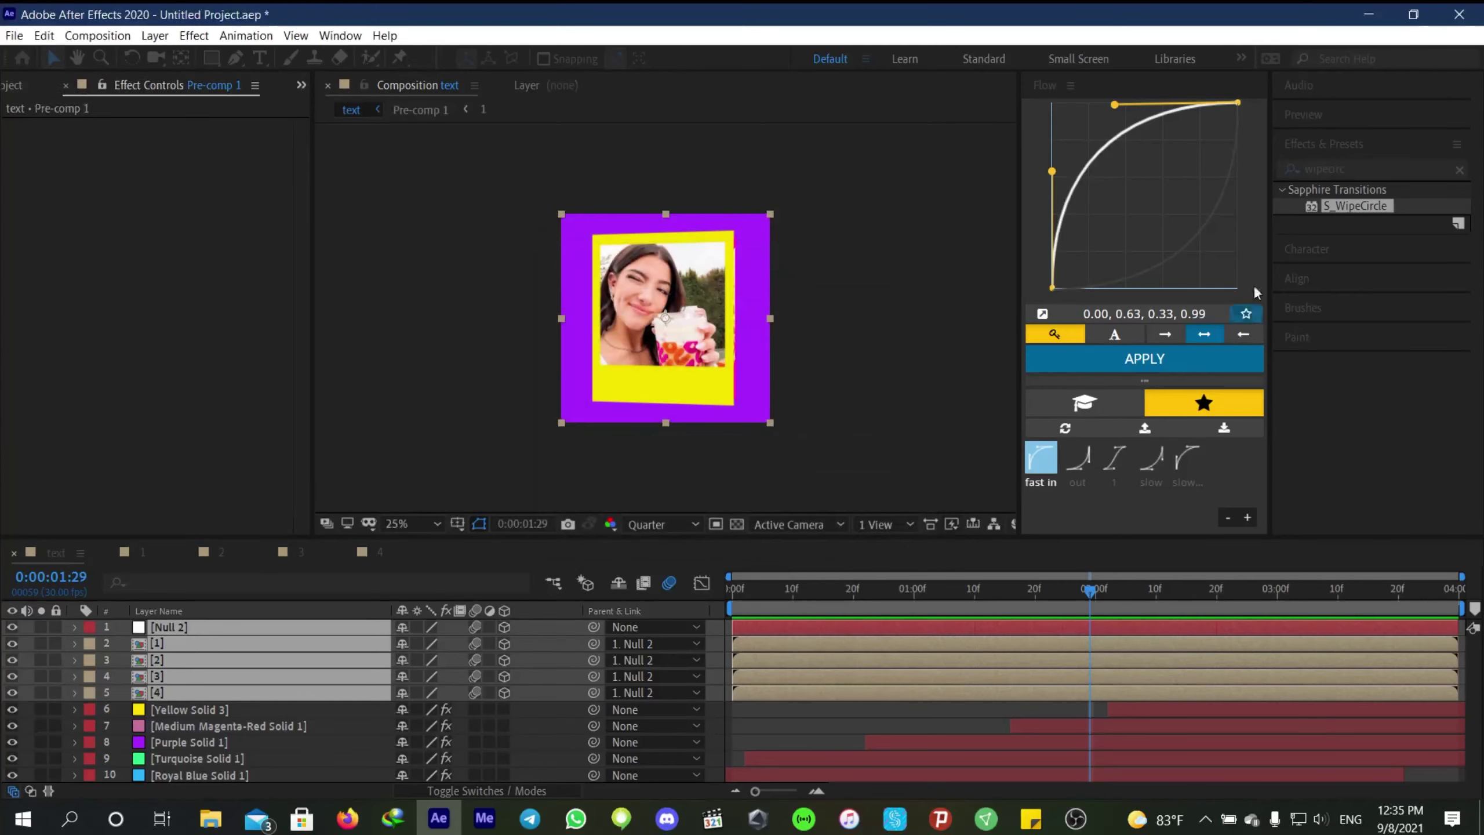
# Apply the Sapphire S_DropShadow effect to the photo box pre-composition and preview the animation.
pyautogui.click(1286, 175)
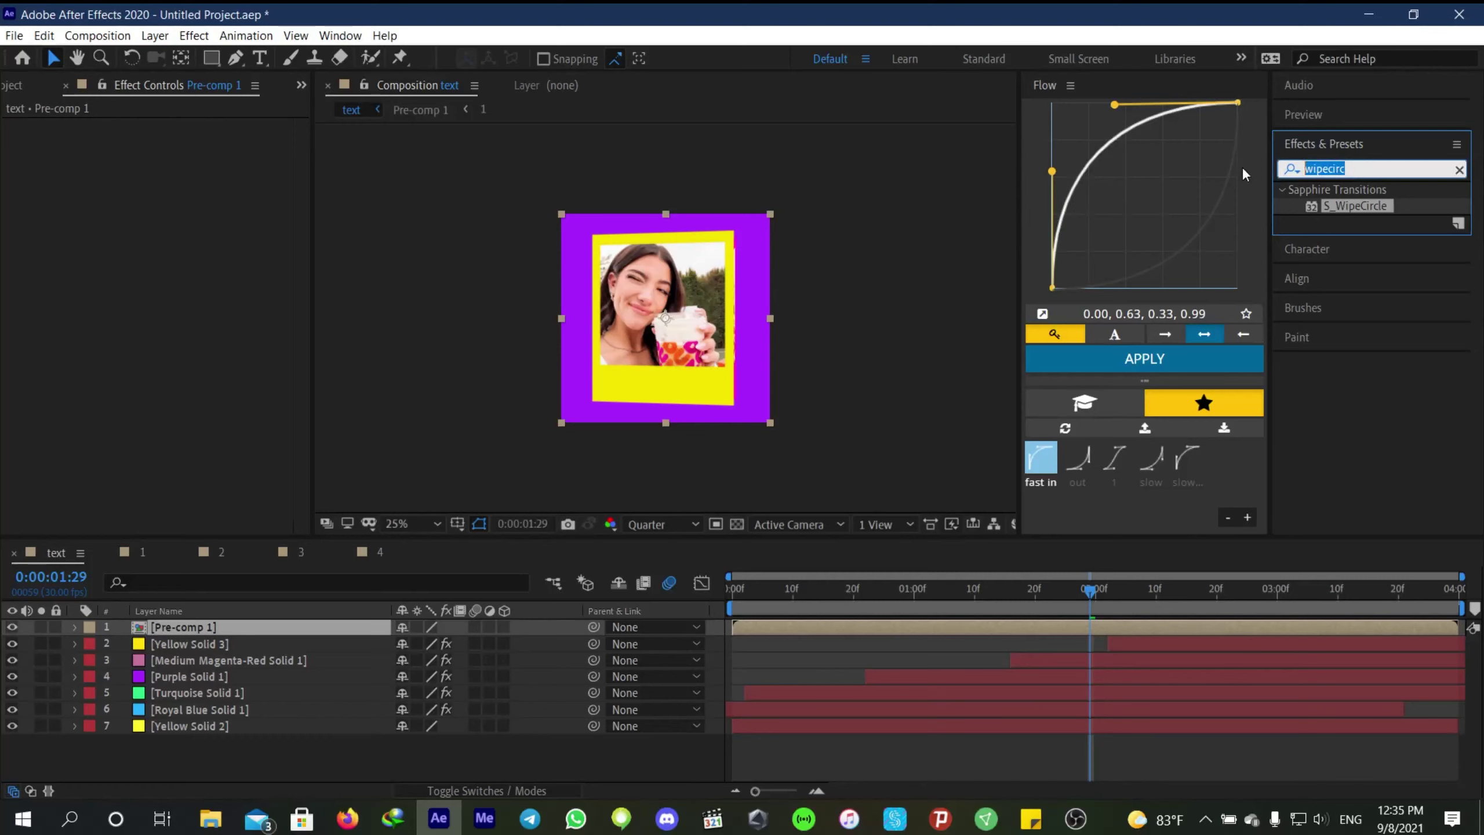
pyautogui.write('drop')
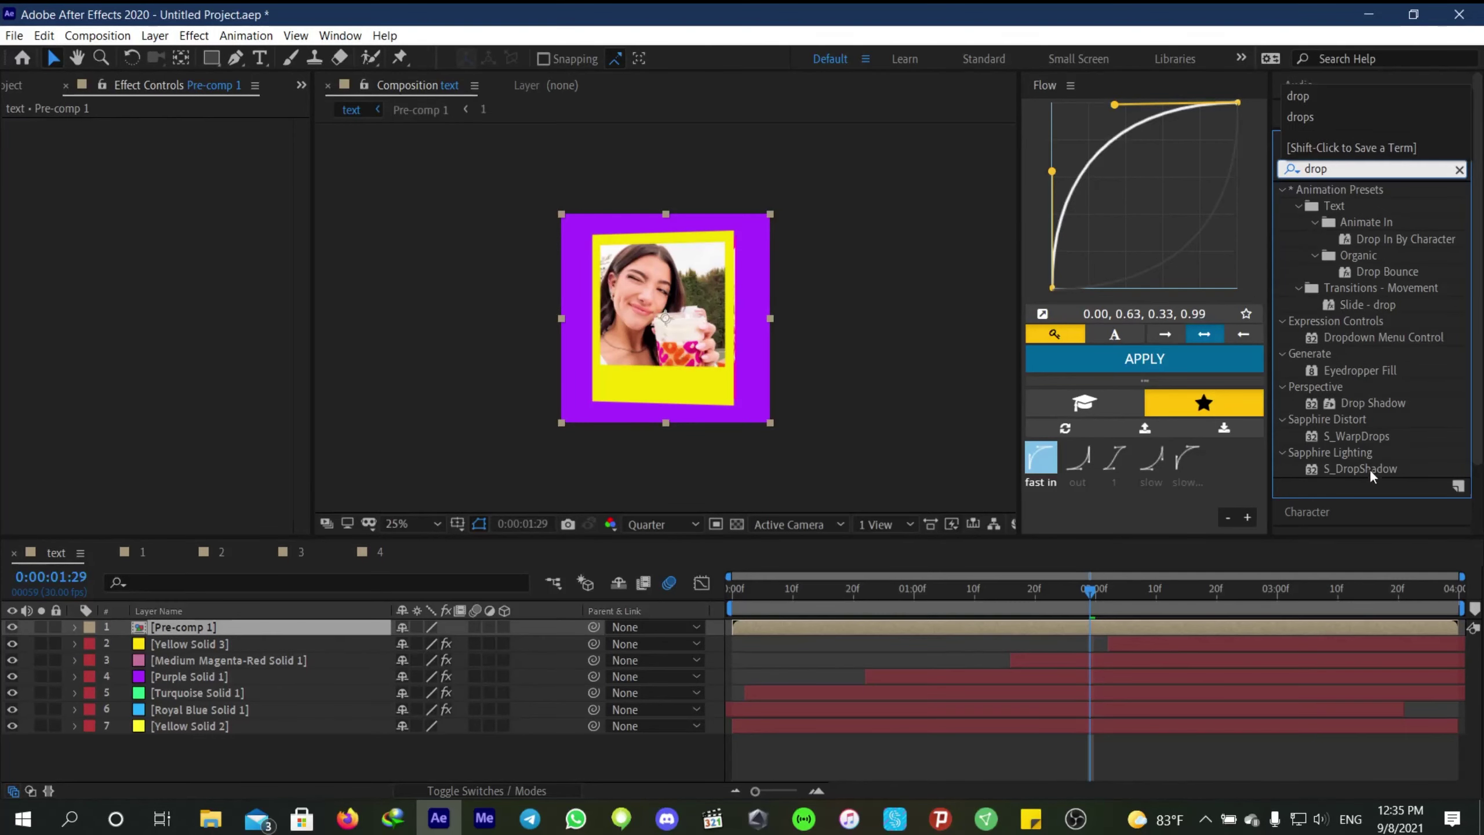
pyautogui.moveTo(1369, 468); pyautogui.dragTo(947, 623)
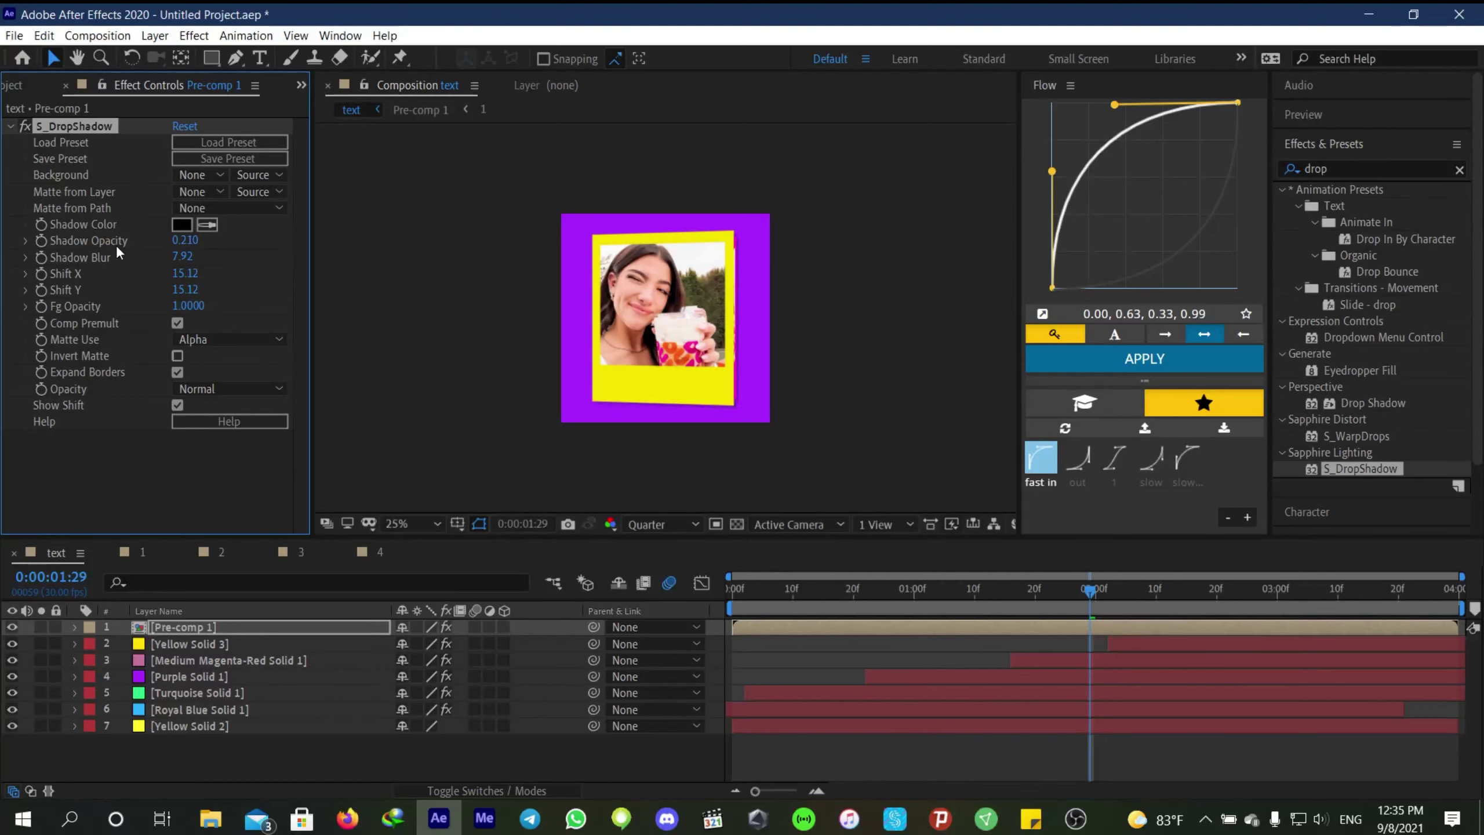
pyautogui.press('space')
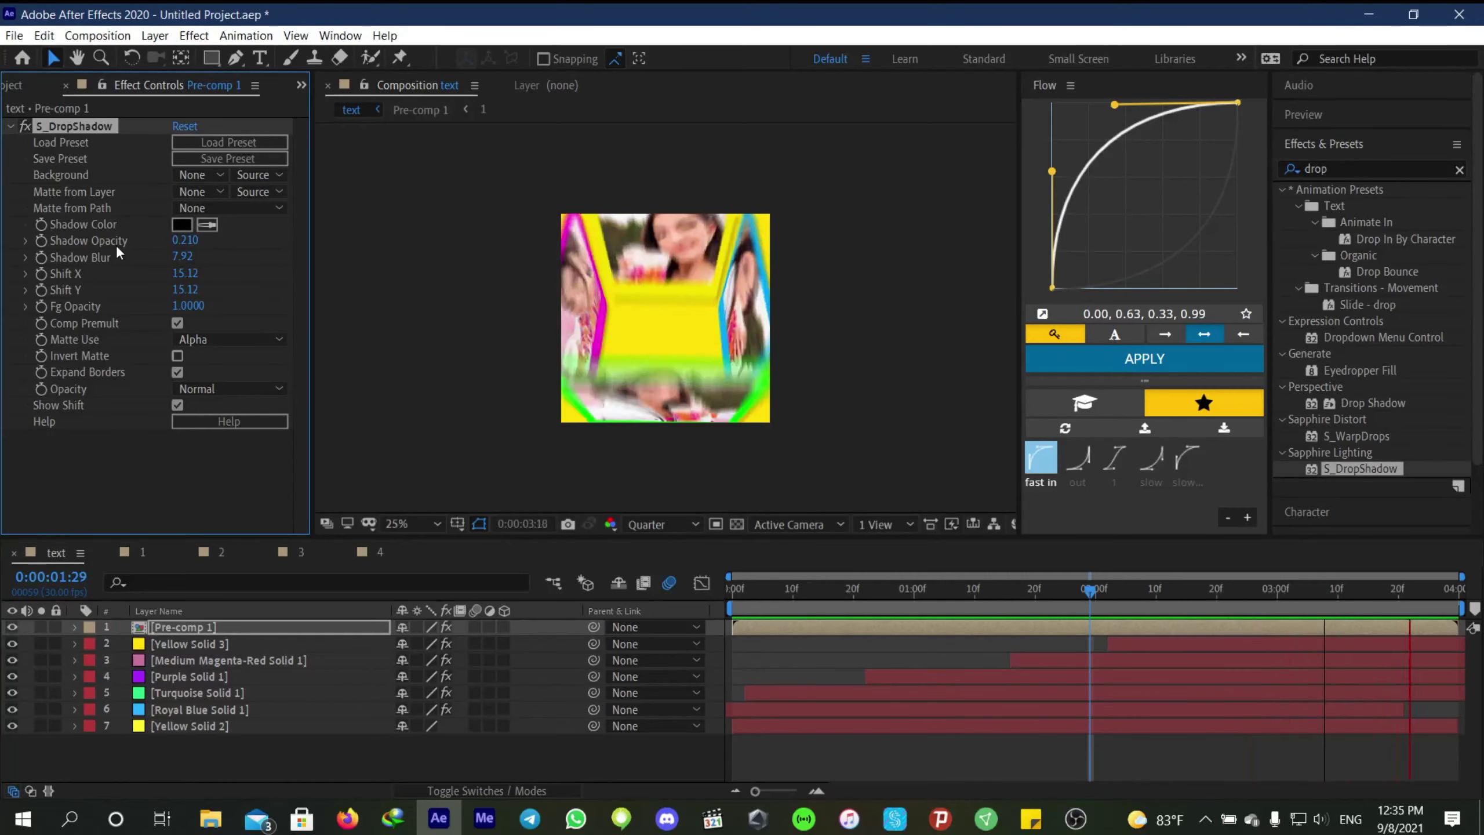